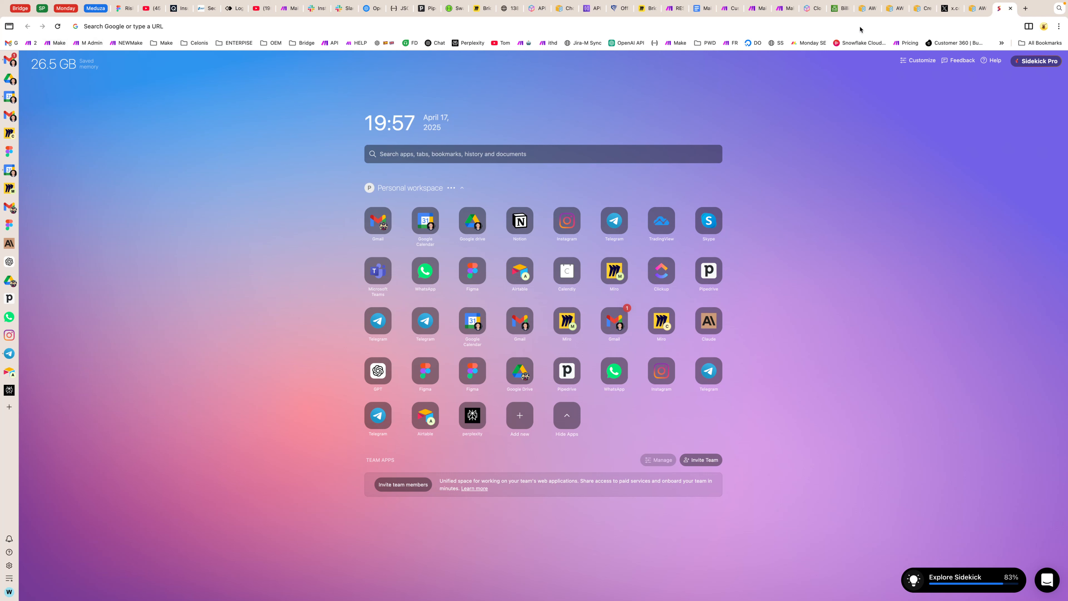
Step: Open the custom apps list in Make and start a new app named aws-dev
{"action": "left_click", "coordinate": [56, 43]}
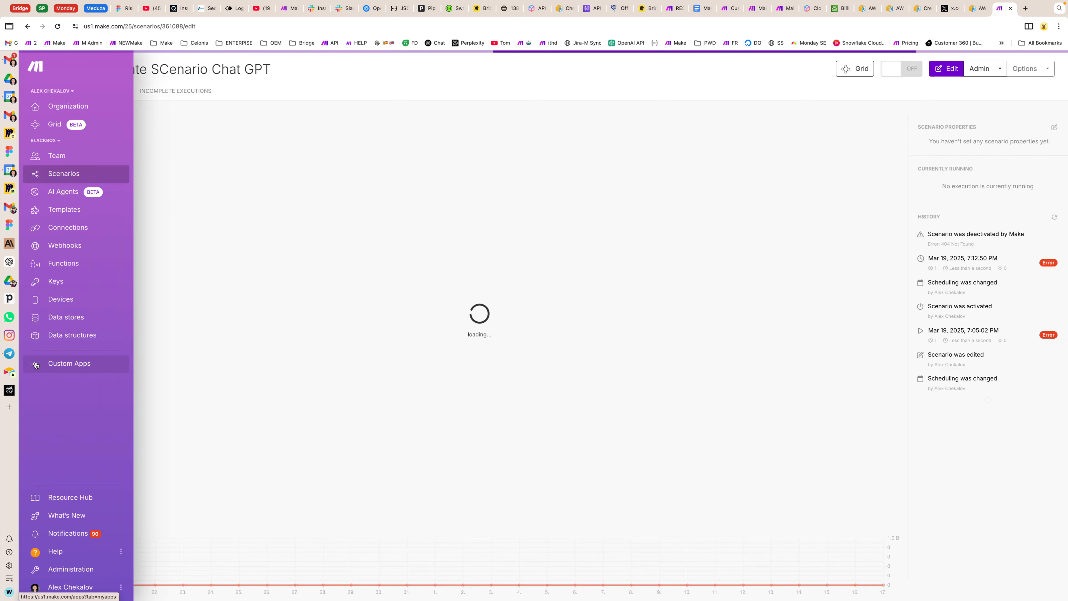
{"action": "left_click", "coordinate": [35, 365]}
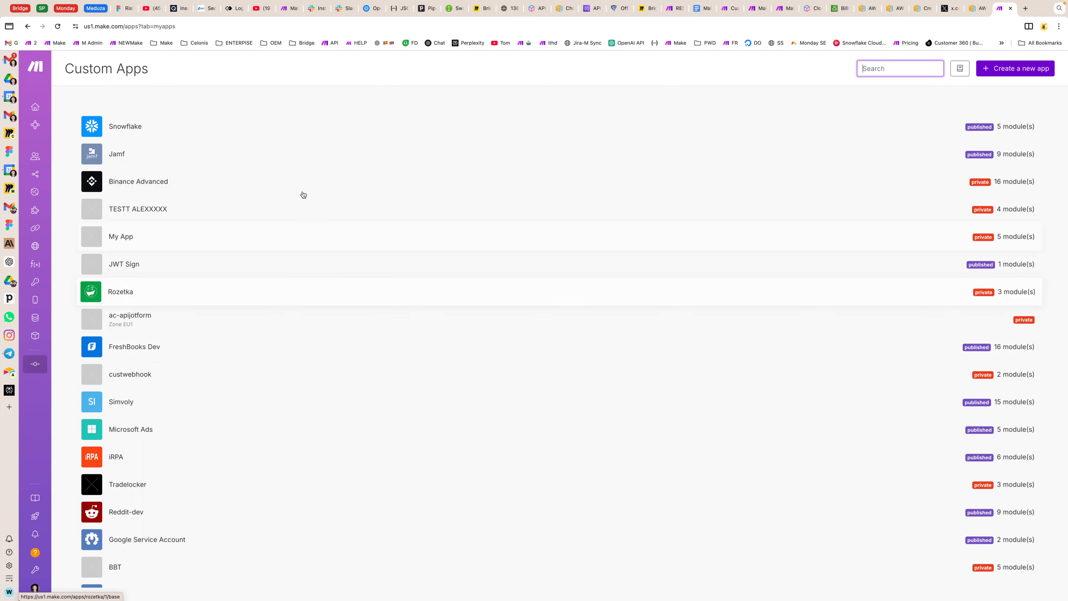
{"action": "left_click", "coordinate": [1006, 70]}
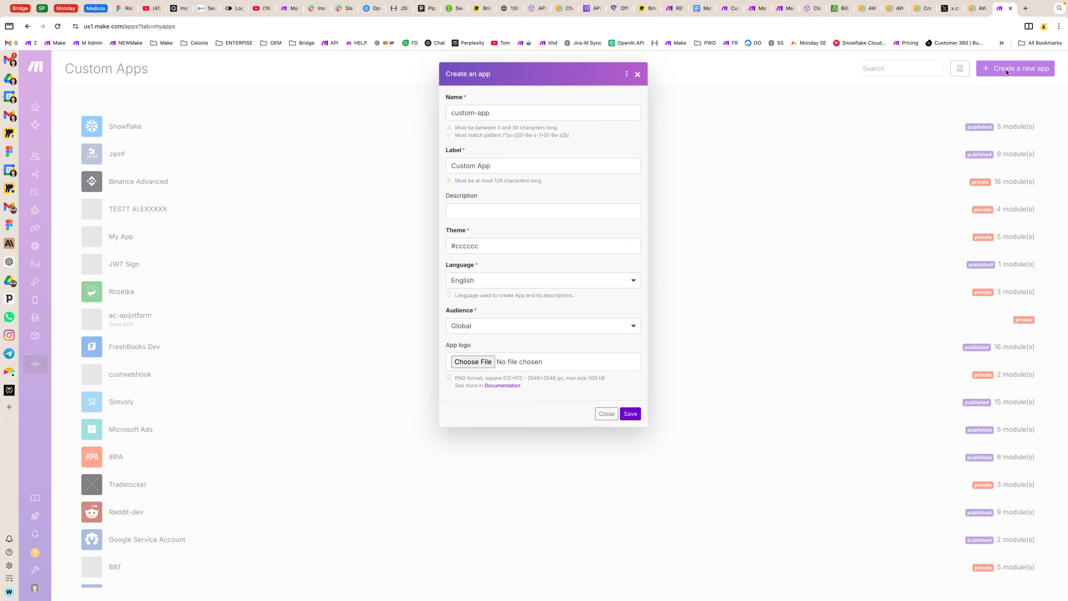
{"action": "triple_click", "coordinate": [495, 111]}
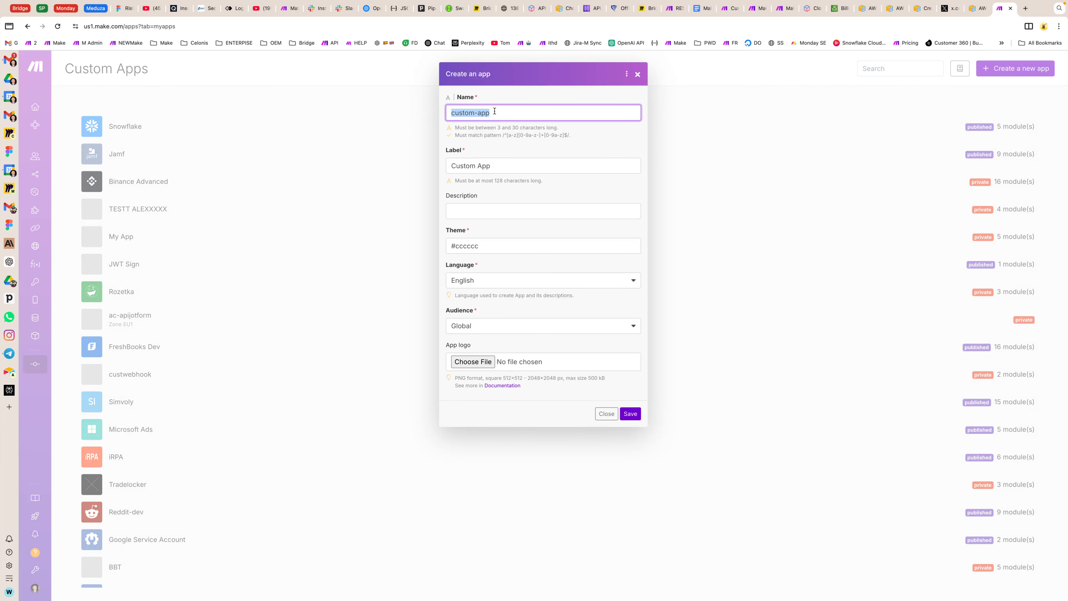
{"action": "type", "text": "aws"}
{"action": "type", "text": "-dev"}
Step: Set the new app's label to AWS-dev, reusing its name with the AWS part capitalized
{"action": "triple_click", "coordinate": [484, 118]}
{"action": "key", "text": "ctrl+c"}
{"action": "triple_click", "coordinate": [479, 166]}
{"action": "key", "text": "ctrl+v"}
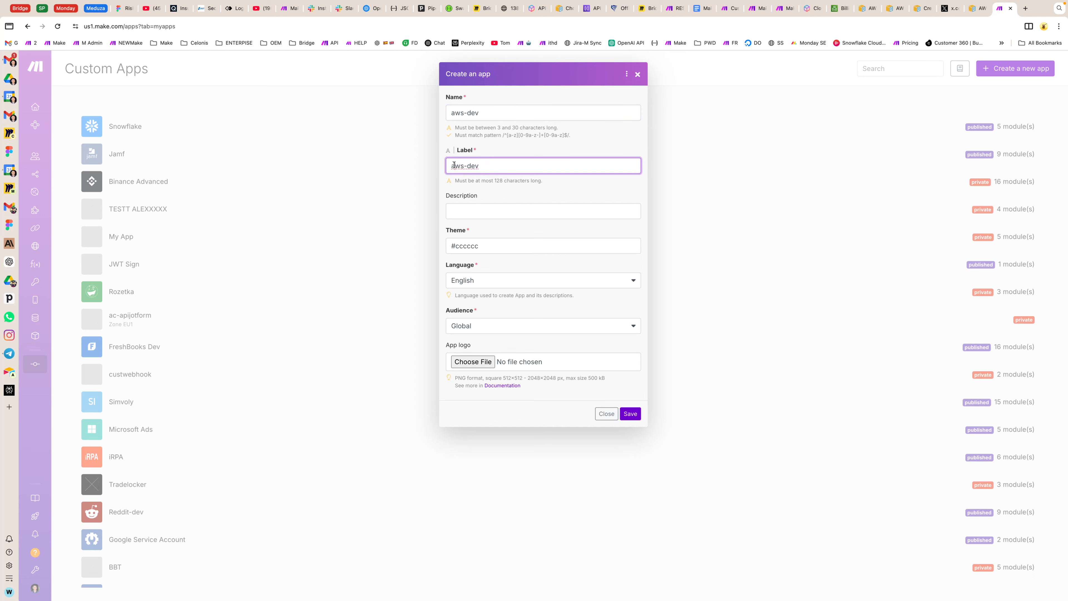
{"action": "key", "text": "shift+Left"}
{"action": "type", "text": "A"}
{"action": "key", "text": "shift+Right"}
{"action": "key", "text": "shift+Right"}
{"action": "type", "text": "WS"}
{"action": "left_click", "coordinate": [489, 213]}
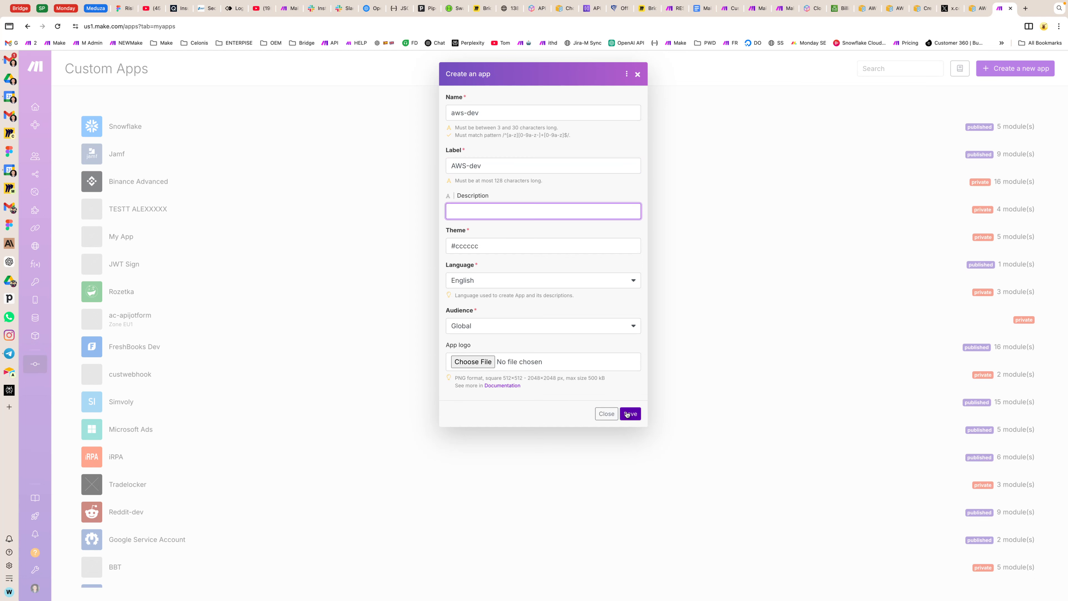
Step: Set the new app's theme color to #ffffff and save the app
{"action": "double_click", "coordinate": [458, 247]}
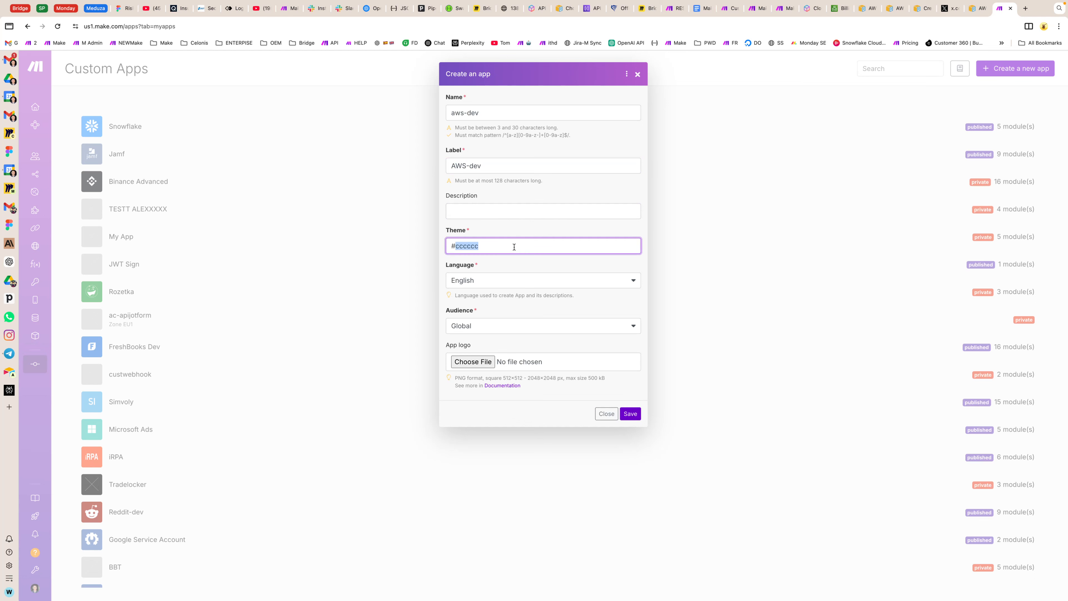
{"action": "type", "text": "fff"}
{"action": "left_click", "coordinate": [631, 415]}
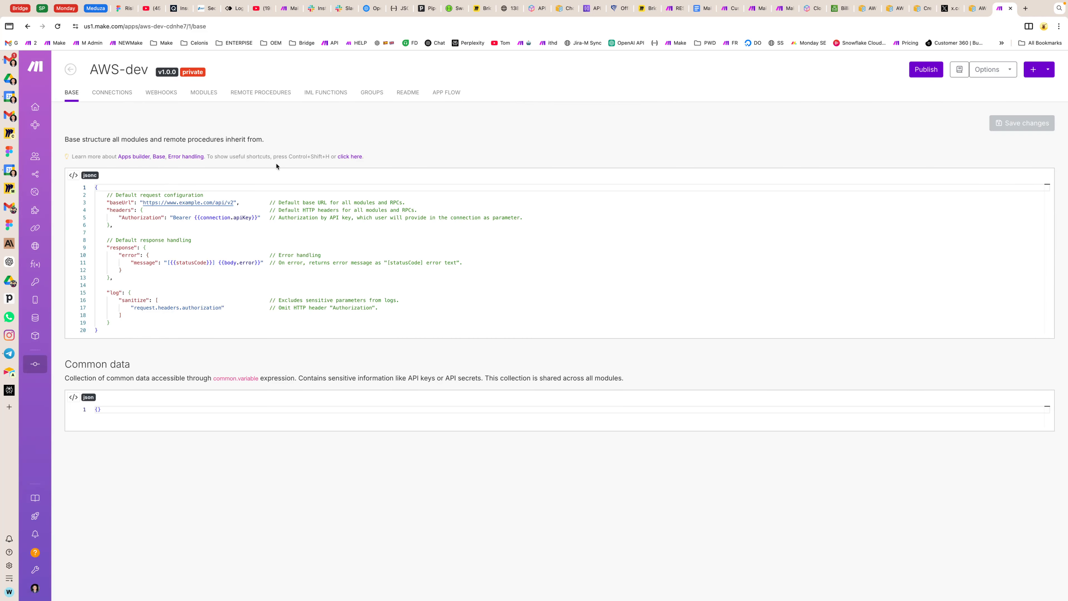
Step: Start a new action module in the AWS-dev app and name it signedCall
{"action": "left_click", "coordinate": [204, 94]}
{"action": "left_click", "coordinate": [127, 129]}
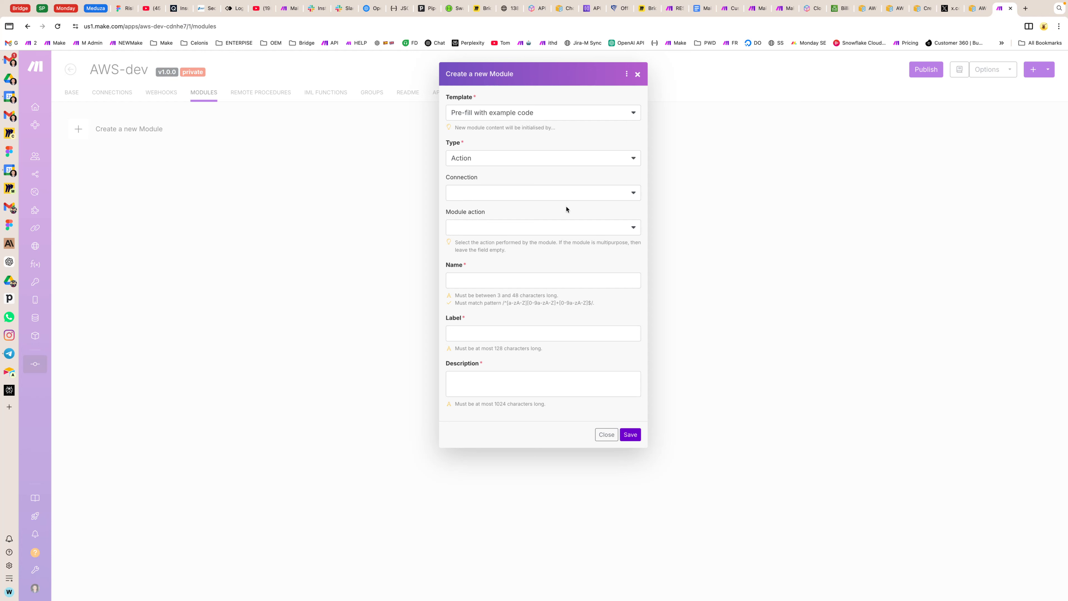
{"action": "left_click", "coordinate": [472, 281]}
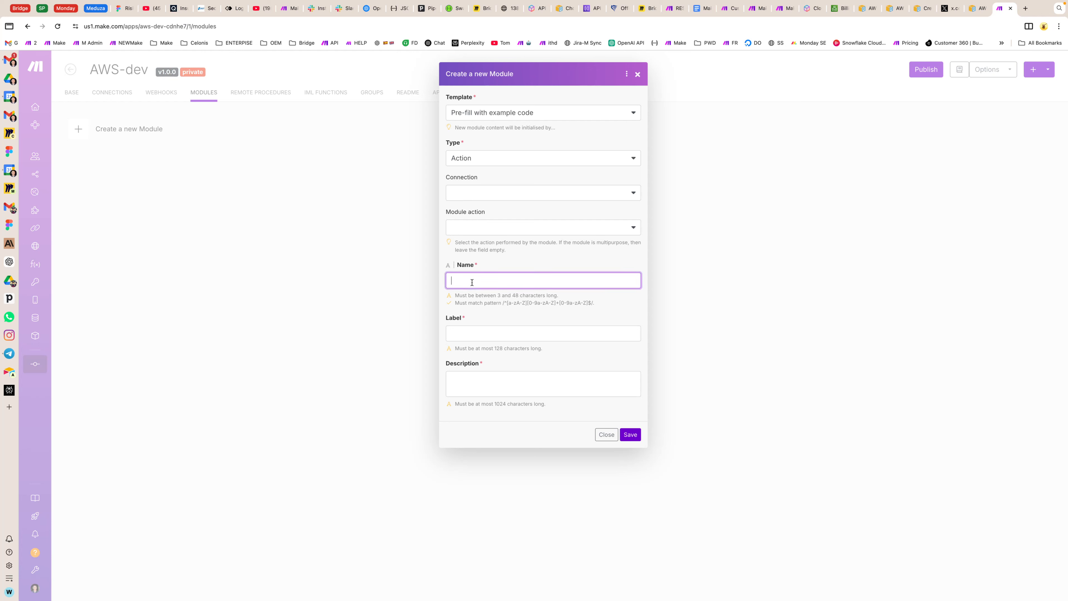
{"action": "type", "text": "signefd"}
{"action": "key", "text": "BackSpace"}
{"action": "type", "text": "dCall"}
{"action": "double_click", "coordinate": [466, 279]}
Step: Label the new module "Make signed API Call"
{"action": "left_click", "coordinate": [461, 328]}
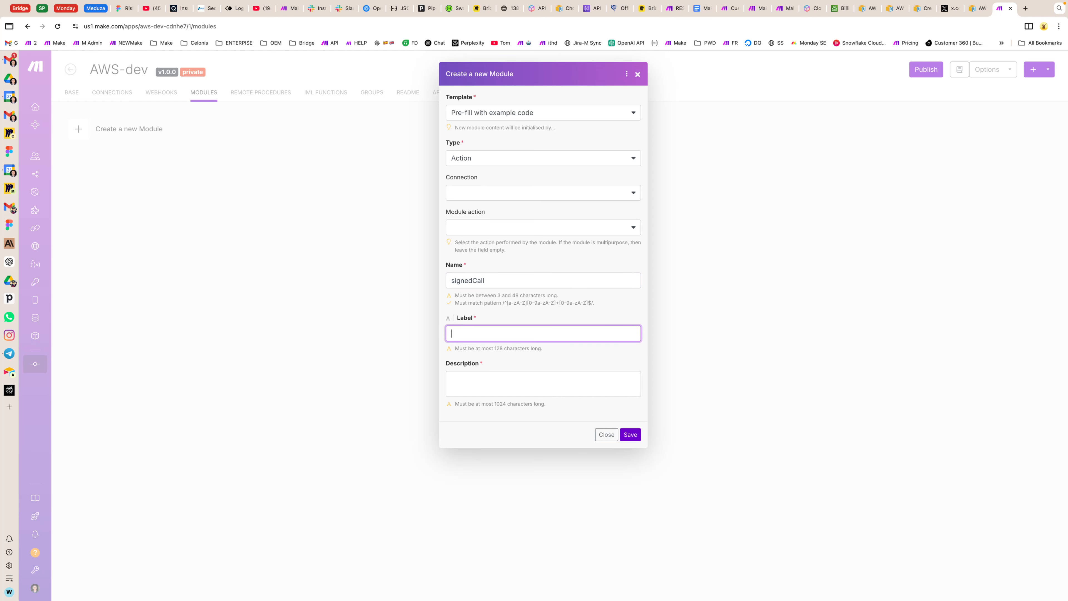
{"action": "type", "text": "Signed AWS API Call"}
{"action": "double_click", "coordinate": [464, 333]}
{"action": "type", "text": "Make"}
{"action": "double_click", "coordinate": [477, 333]}
{"action": "type", "text": "signed"}
Step: Describe the module as "Performs signed call" and save it
{"action": "left_click", "coordinate": [513, 375]}
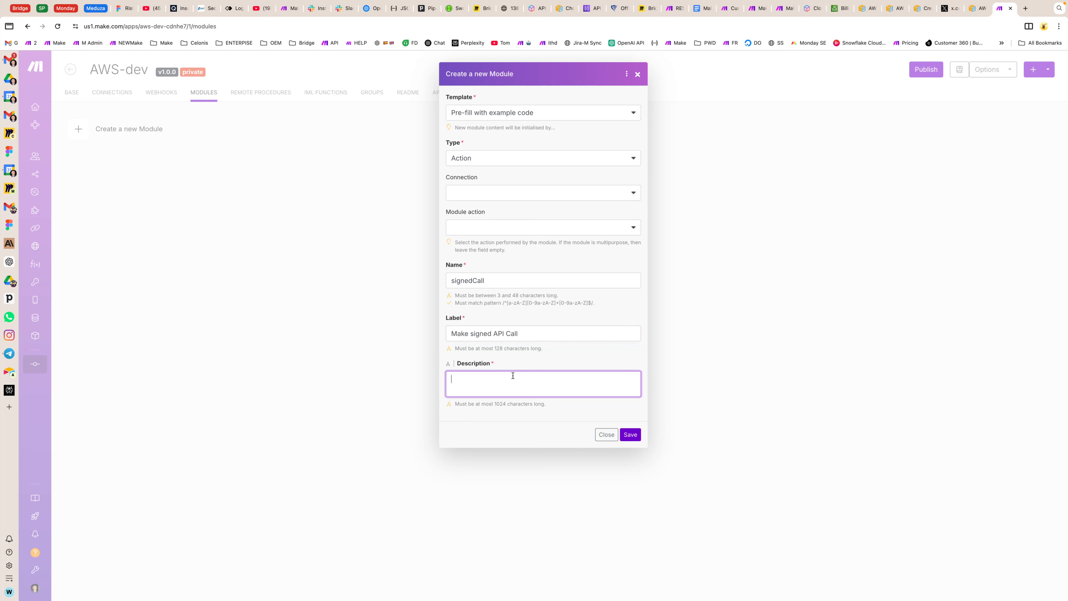
{"action": "type", "text": "Performs signed call"}
{"action": "left_click", "coordinate": [629, 434]}
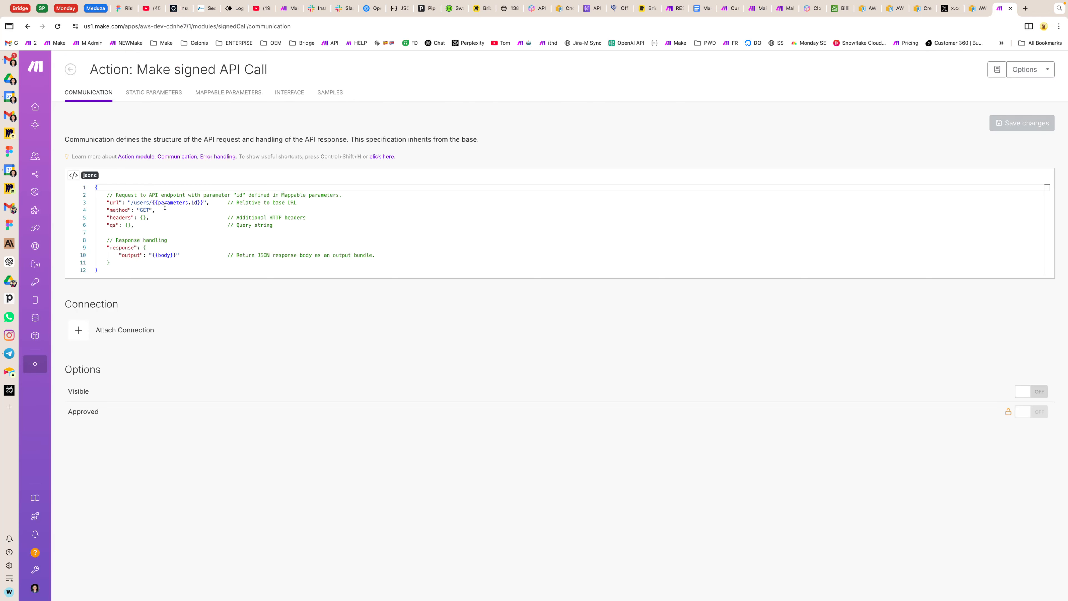
Step: Create a new Make scenario in a separate browser tab and name it "AWS dev test"
{"action": "left_click", "coordinate": [1025, 8]}
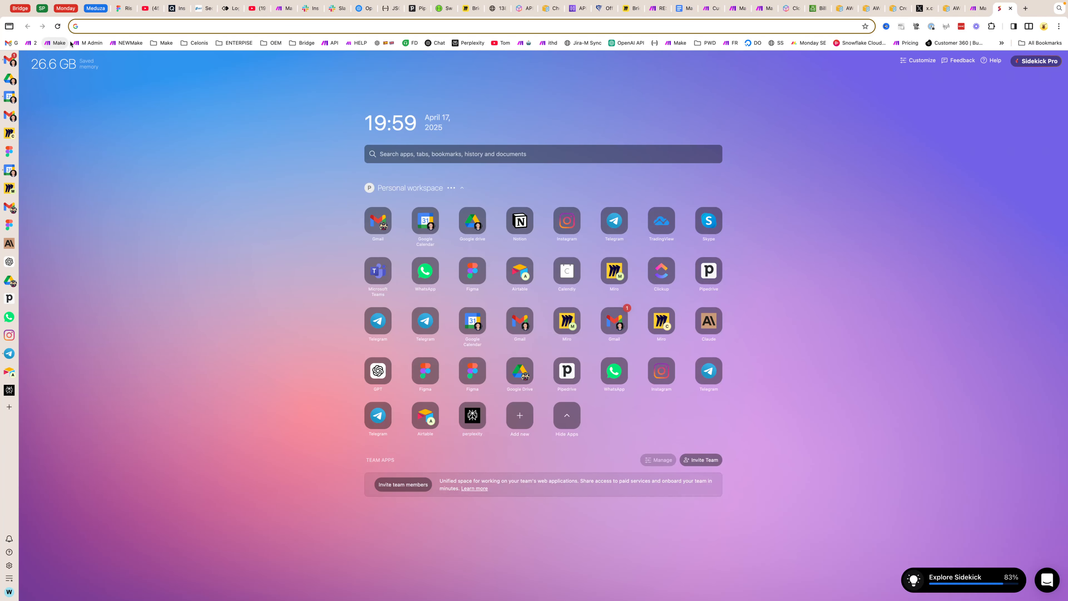
{"action": "left_click", "coordinate": [56, 42]}
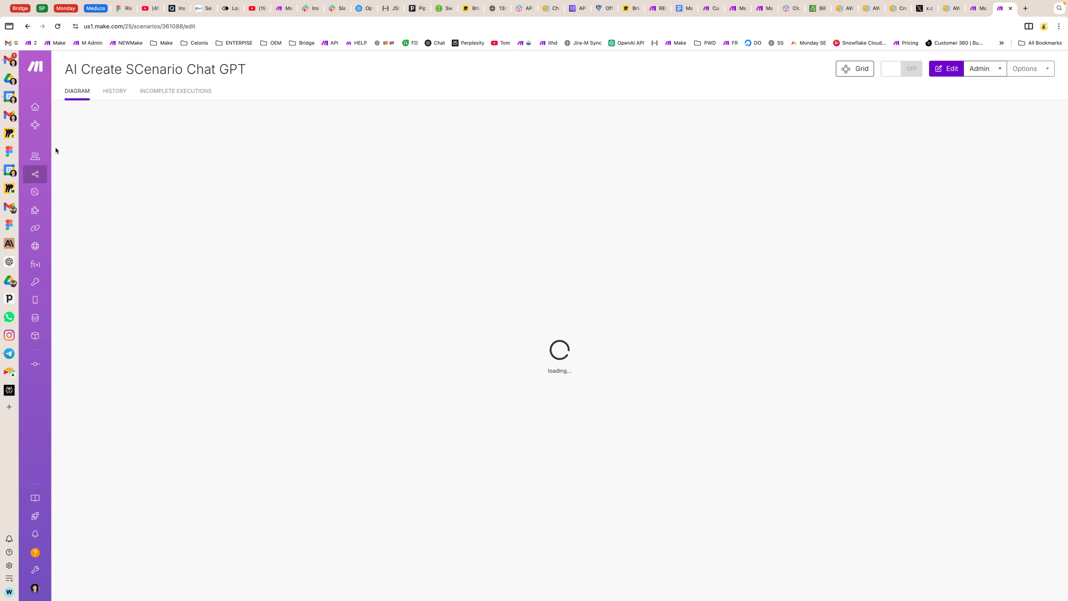
{"action": "left_click", "coordinate": [40, 172]}
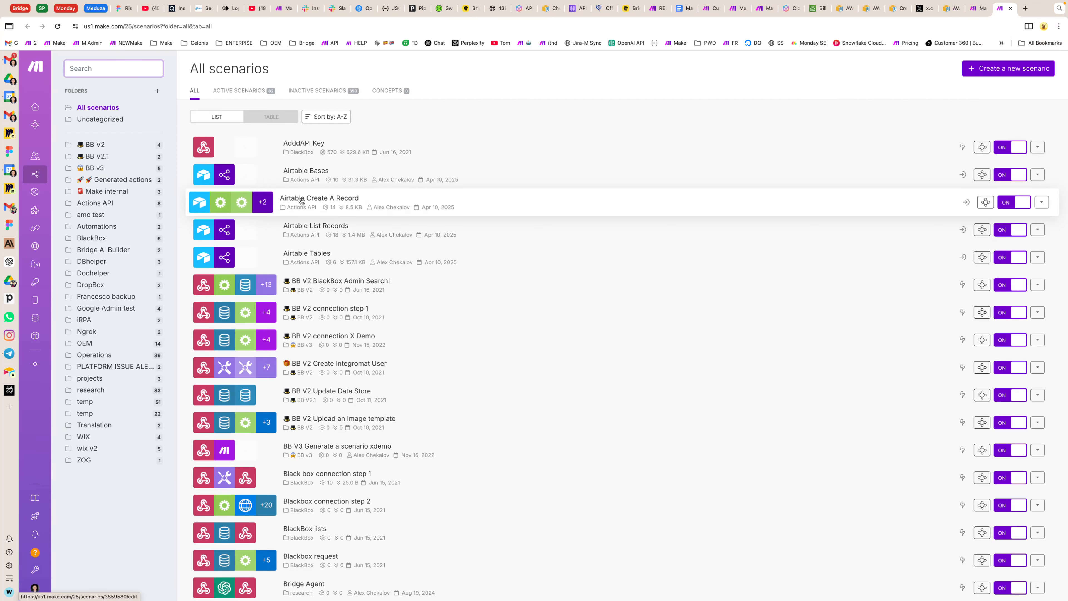
{"action": "left_click", "coordinate": [998, 74]}
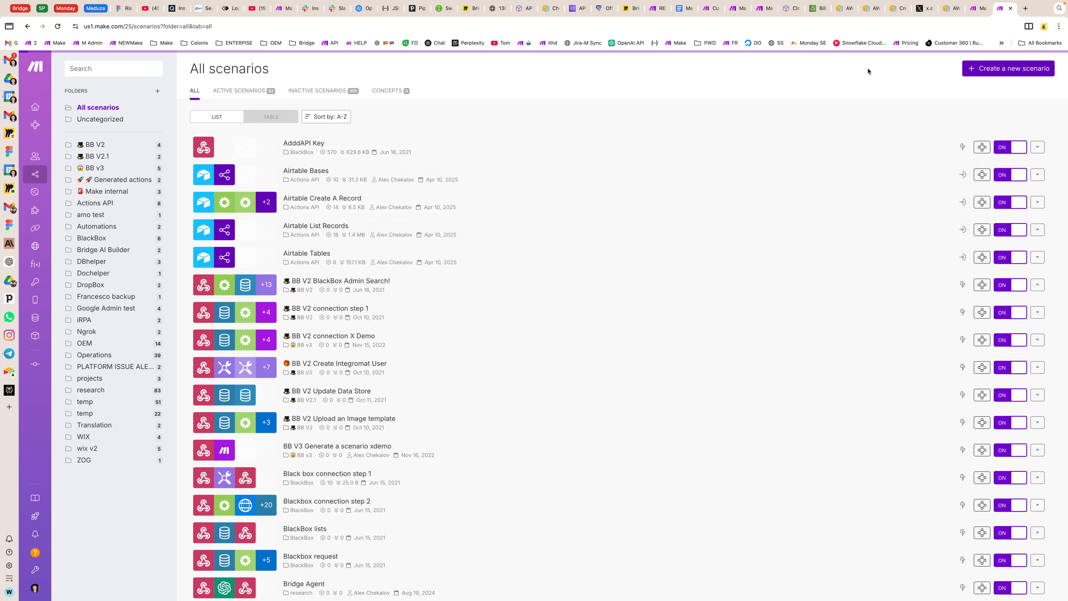
{"action": "left_click", "coordinate": [124, 70]}
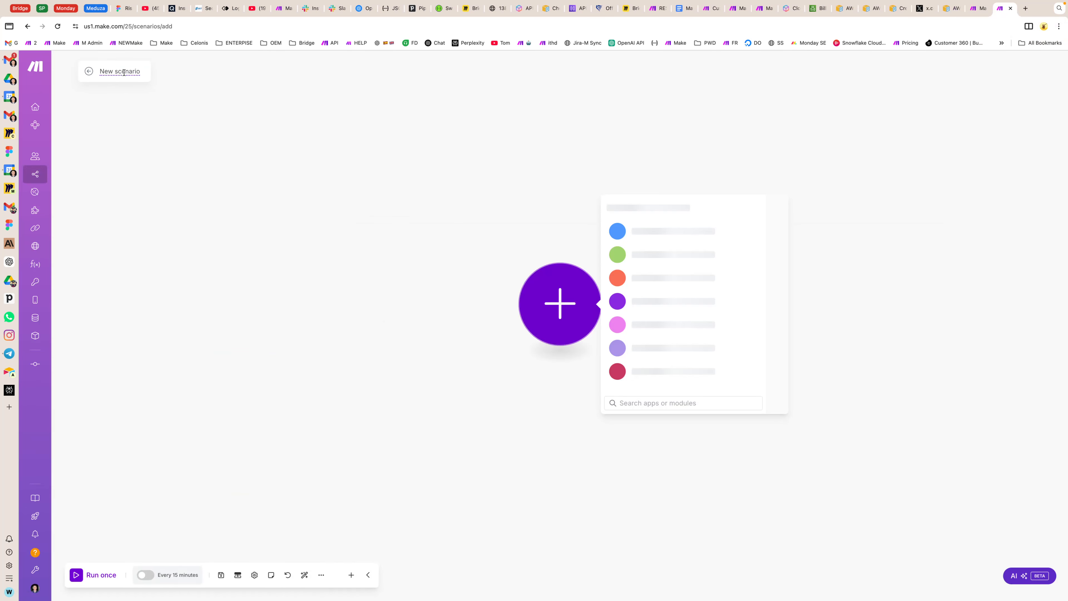
{"action": "type", "text": "A"}
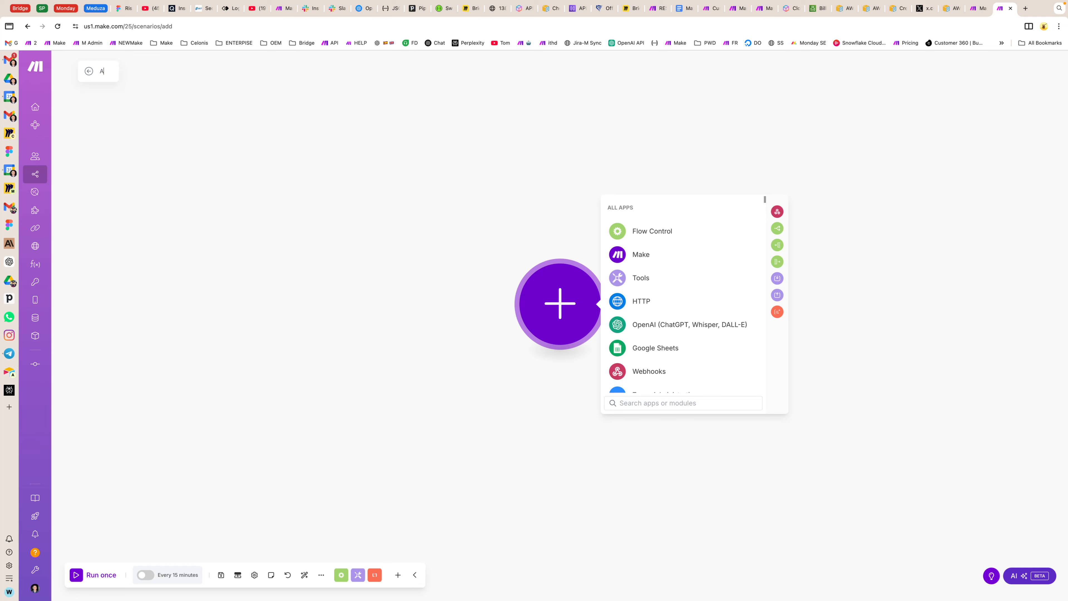
{"action": "type", "text": "WS dev test"}
{"action": "left_click", "coordinate": [512, 298]}
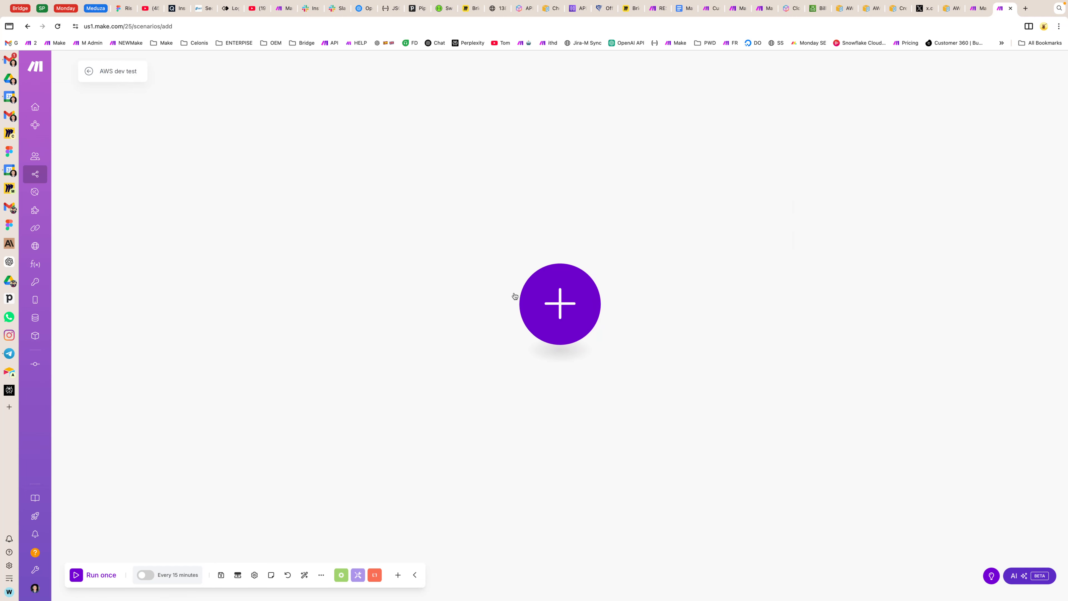
Step: Search the scenario's app list for aws and open the modules of the AWS-dev custom app
{"action": "left_click", "coordinate": [543, 295]}
{"action": "type", "text": "aws"}
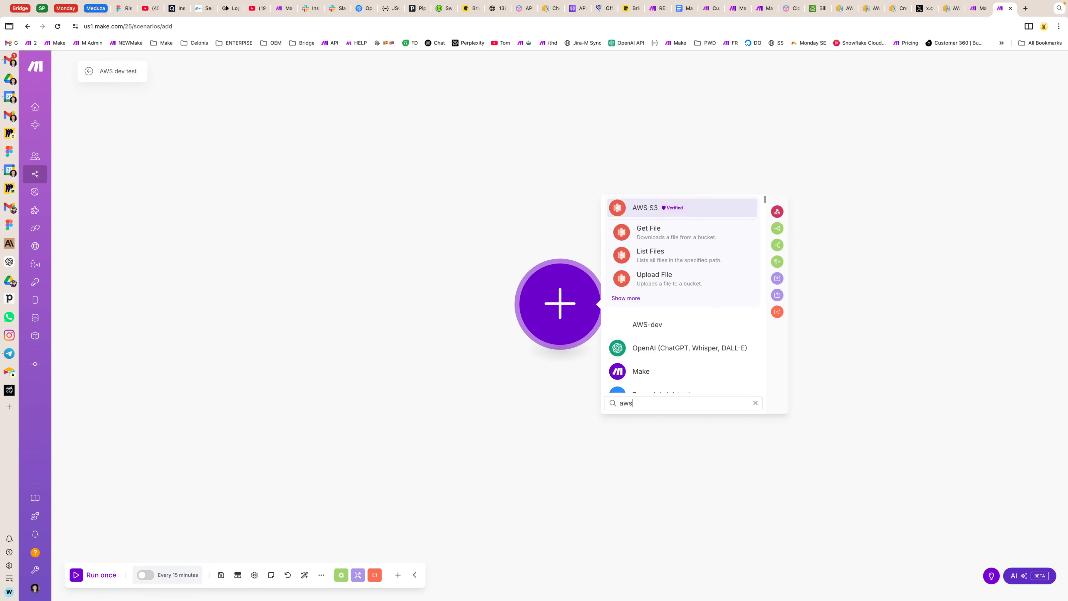
{"action": "left_click", "coordinate": [638, 332]}
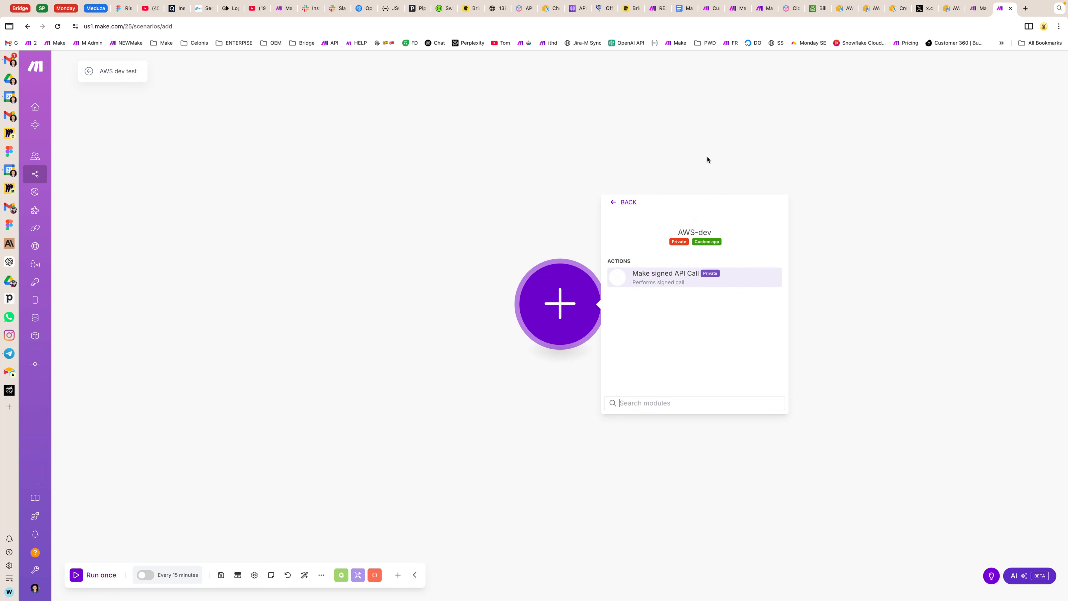
Step: Return to the AWS-dev app's settings, change its theme color to black (#000), and save
{"action": "left_click", "coordinate": [974, 8]}
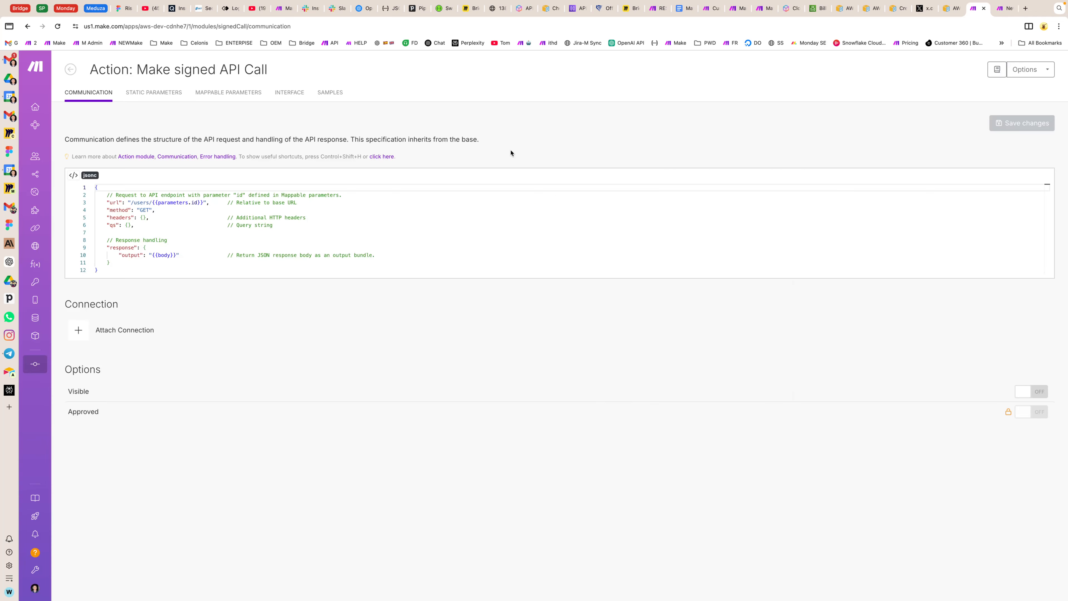
{"action": "left_click", "coordinate": [70, 70]}
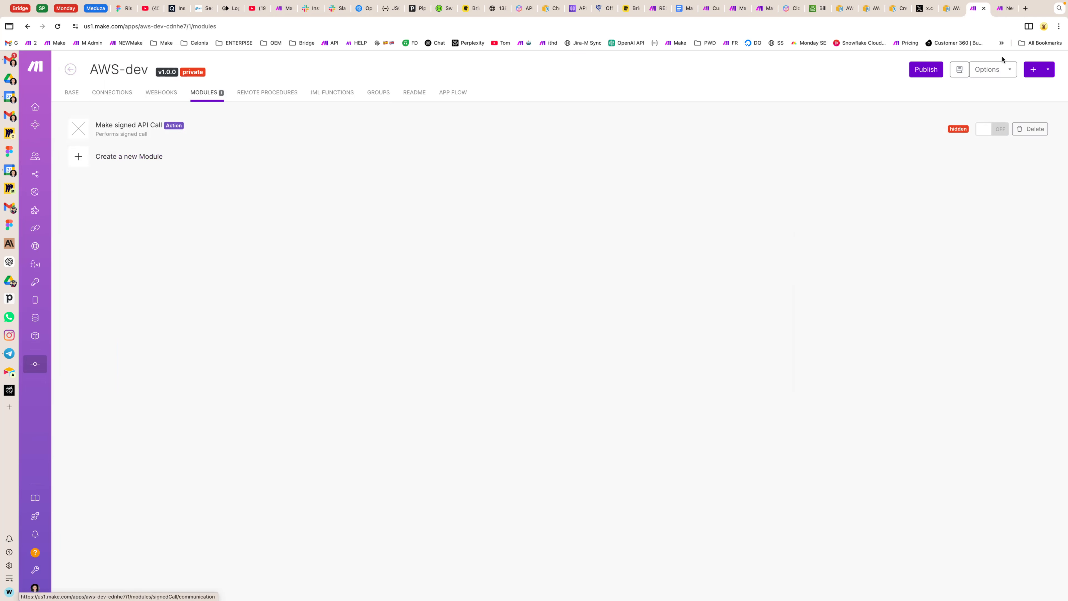
{"action": "left_click", "coordinate": [997, 69]}
{"action": "left_click", "coordinate": [996, 89]}
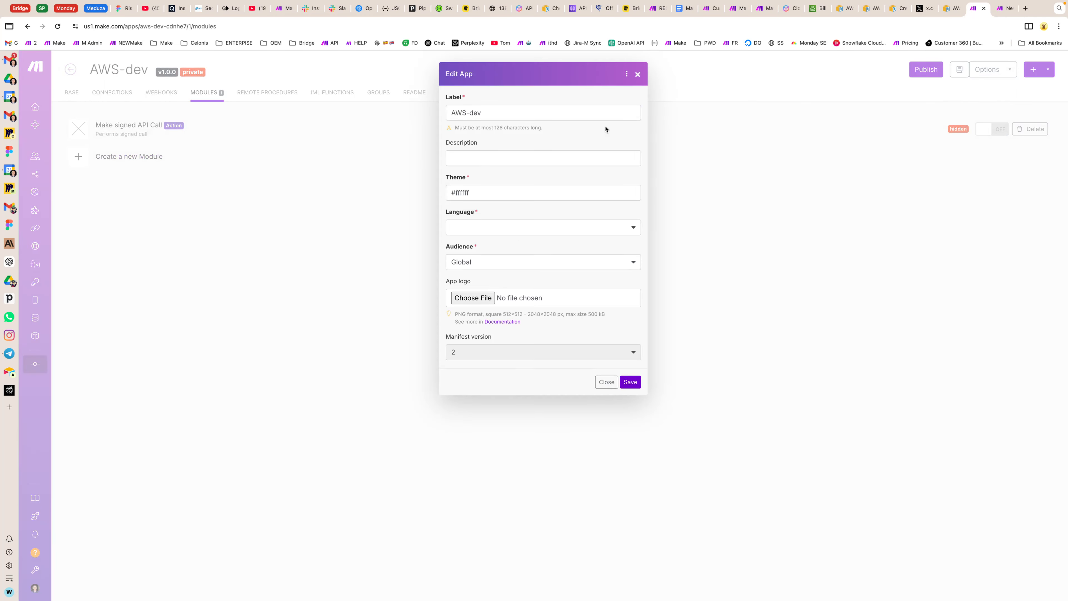
{"action": "left_click", "coordinate": [458, 192]}
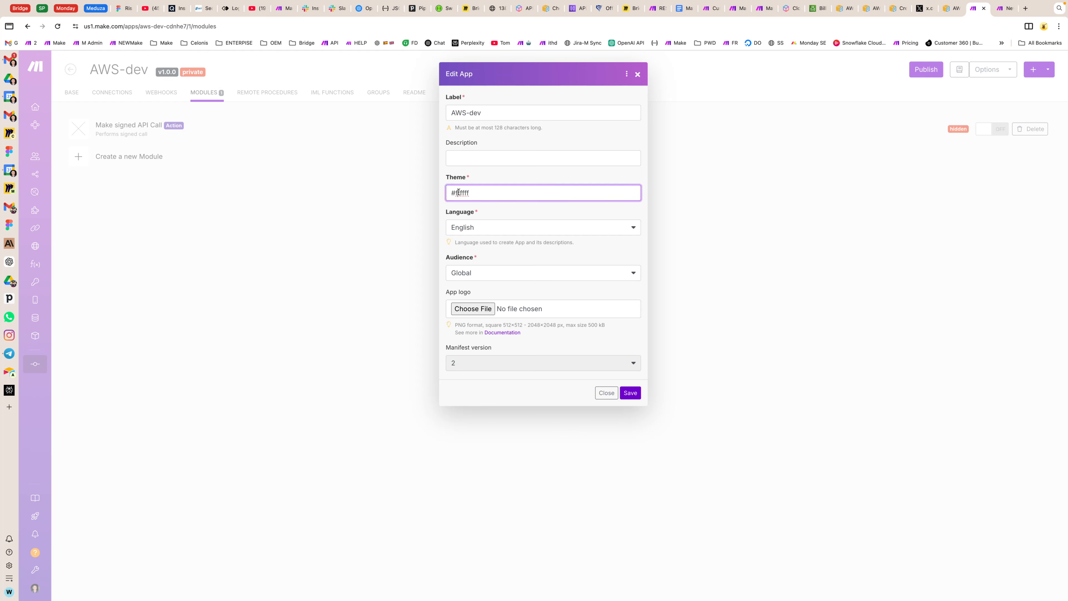
{"action": "double_click", "coordinate": [459, 192]}
{"action": "type", "text": "000"}
{"action": "left_click", "coordinate": [630, 392]}
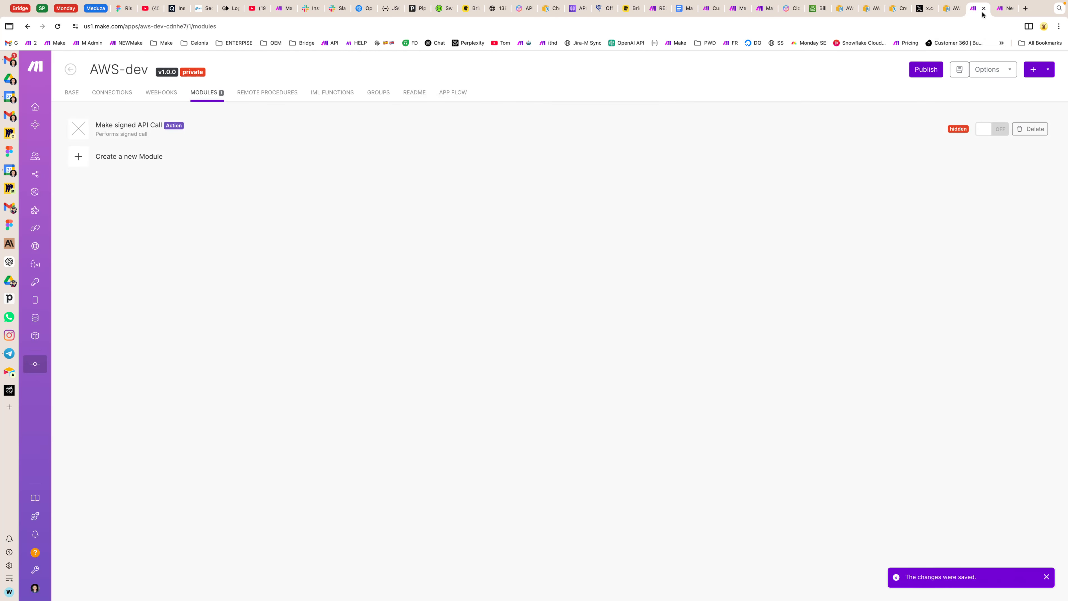
Step: Add the Make signed API Call module to the AWS dev test scenario with User ID 1
{"action": "left_click", "coordinate": [1005, 8]}
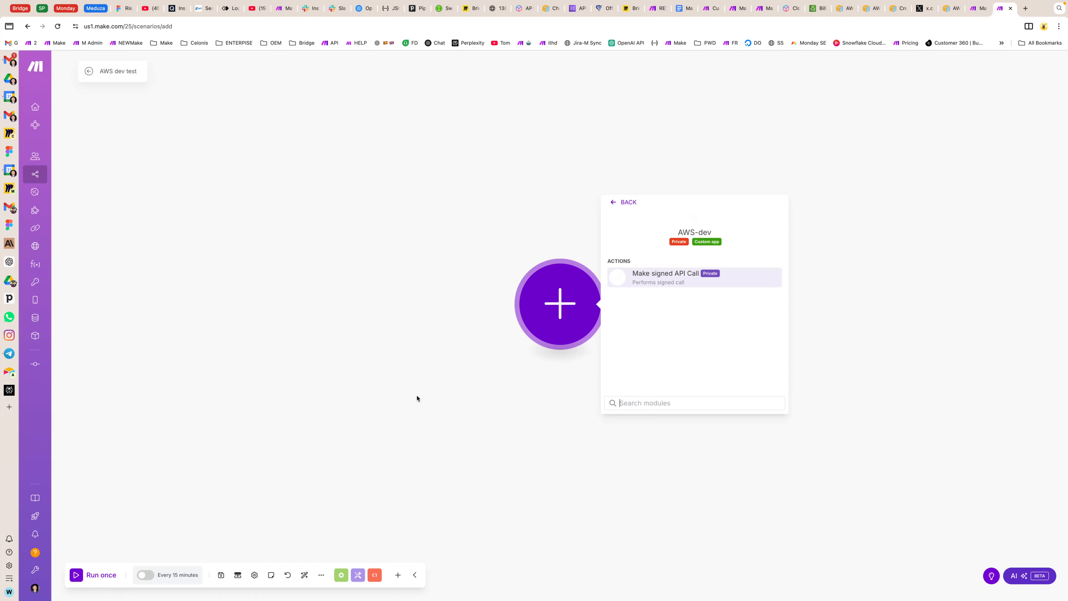
{"action": "left_click", "coordinate": [662, 281]}
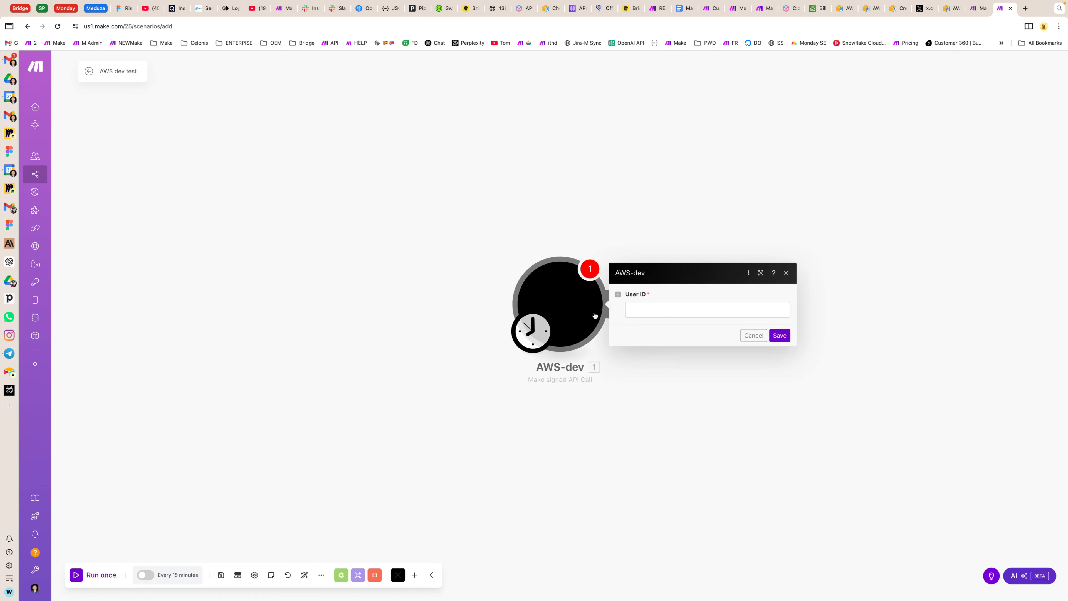
{"action": "left_click", "coordinate": [652, 310]}
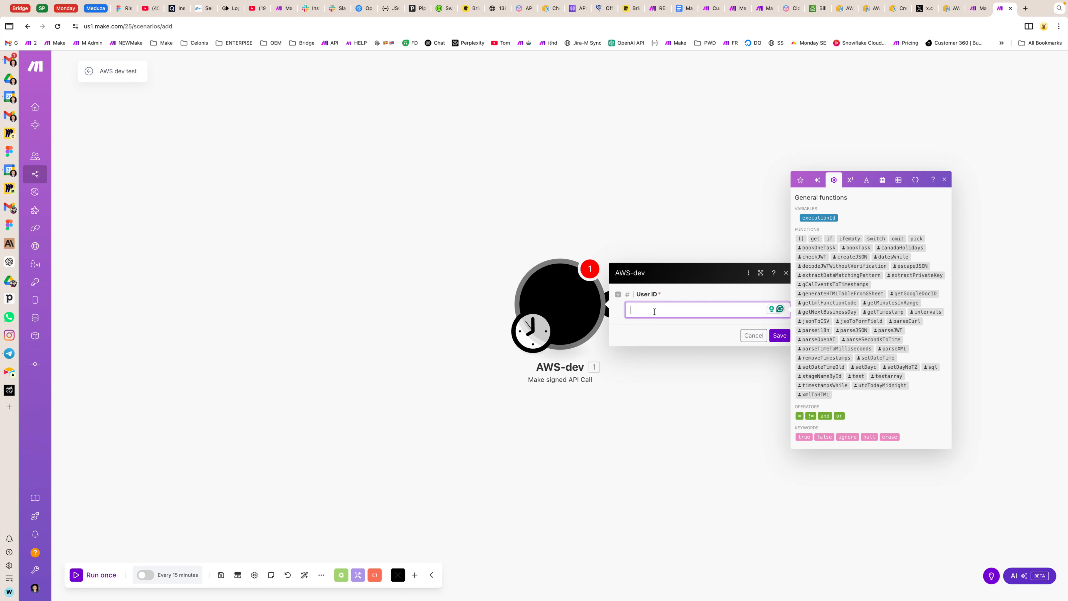
{"action": "type", "text": "1"}
{"action": "left_click", "coordinate": [779, 335]}
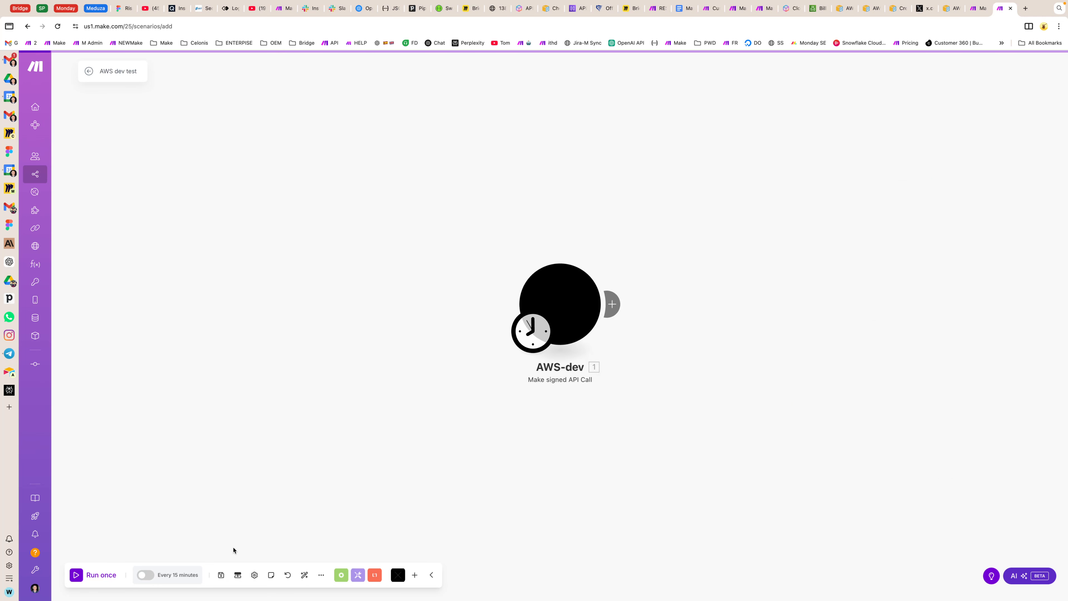
Step: Save the scenario, approving the installation of the AWS-dev app for the organization, and reload the page
{"action": "left_click", "coordinate": [221, 575]}
{"action": "left_click", "coordinate": [631, 194]}
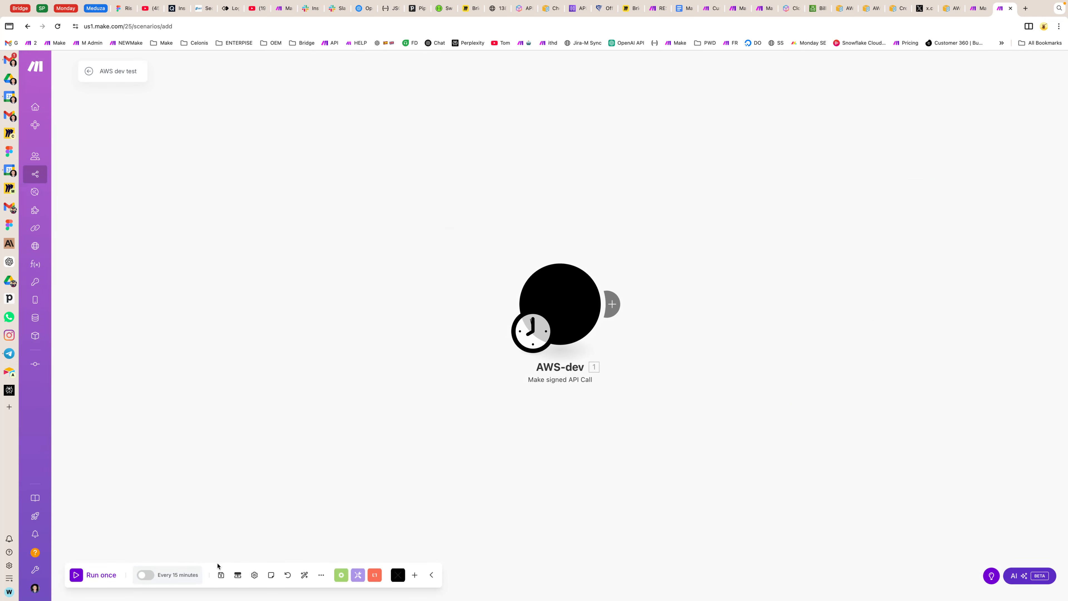
{"action": "left_click", "coordinate": [220, 575]}
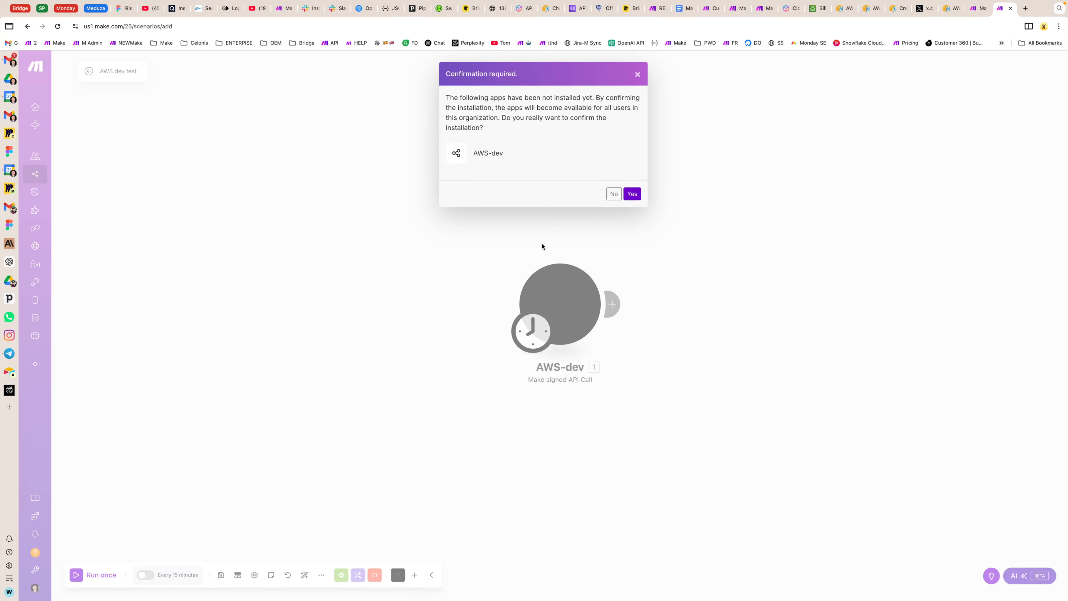
{"action": "left_click", "coordinate": [632, 193]}
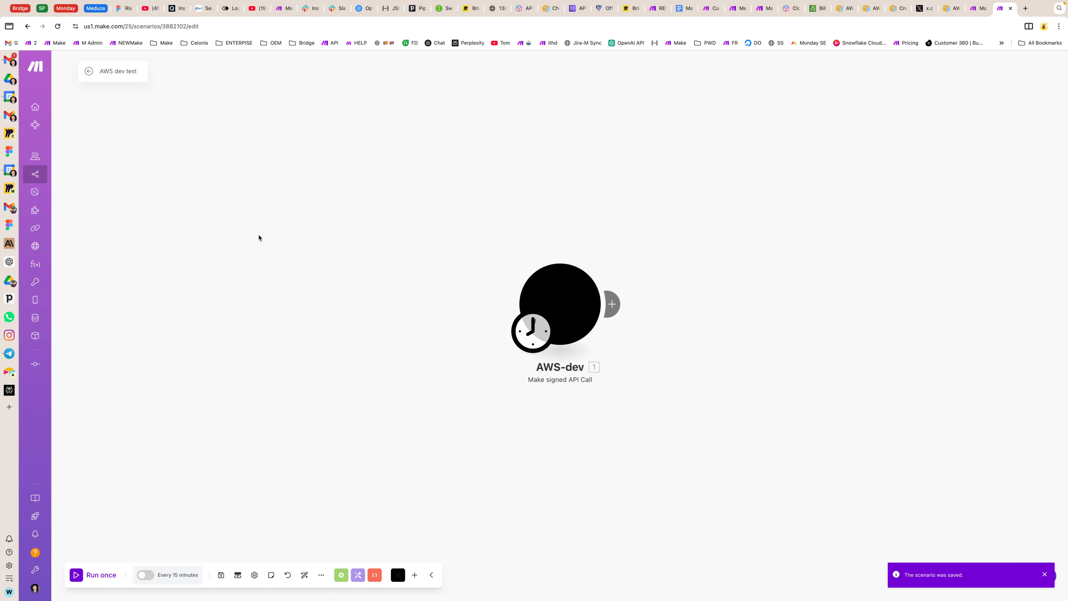
{"action": "left_click", "coordinate": [59, 27]}
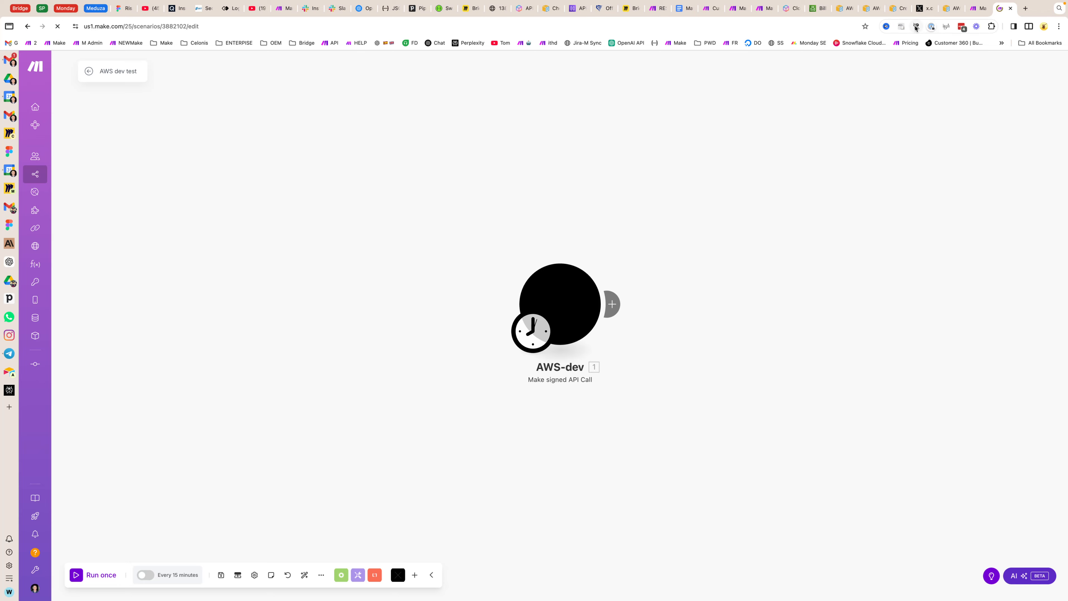
Step: Switch to the AWS Billing and Cost Management API Reference PDF and look through the clipboard history
{"action": "left_click", "coordinate": [950, 11]}
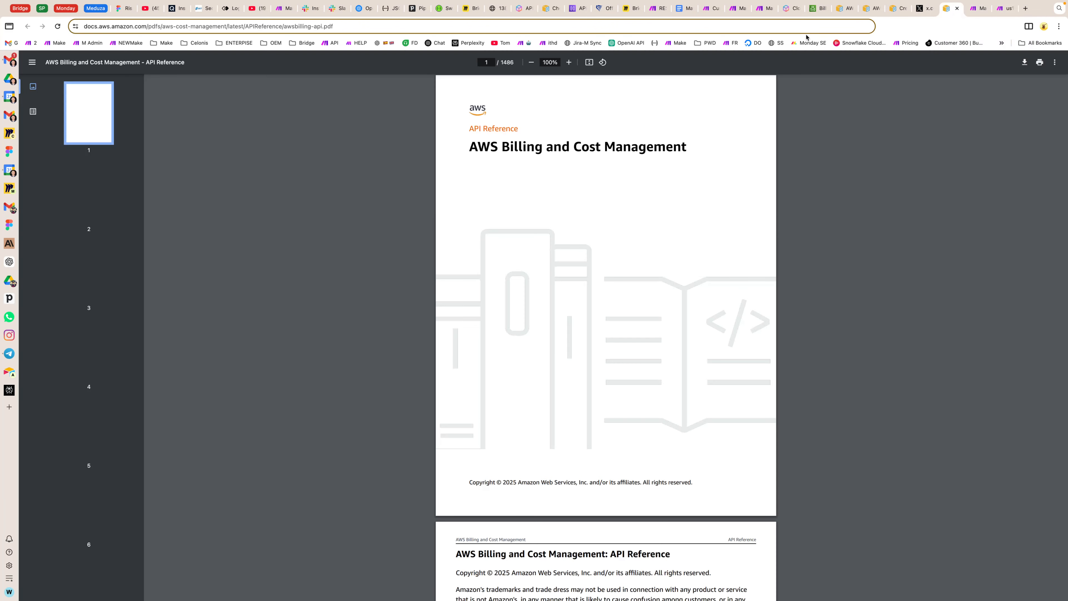
{"action": "left_click", "coordinate": [798, 25]}
{"action": "key", "text": "super+shift+v"}
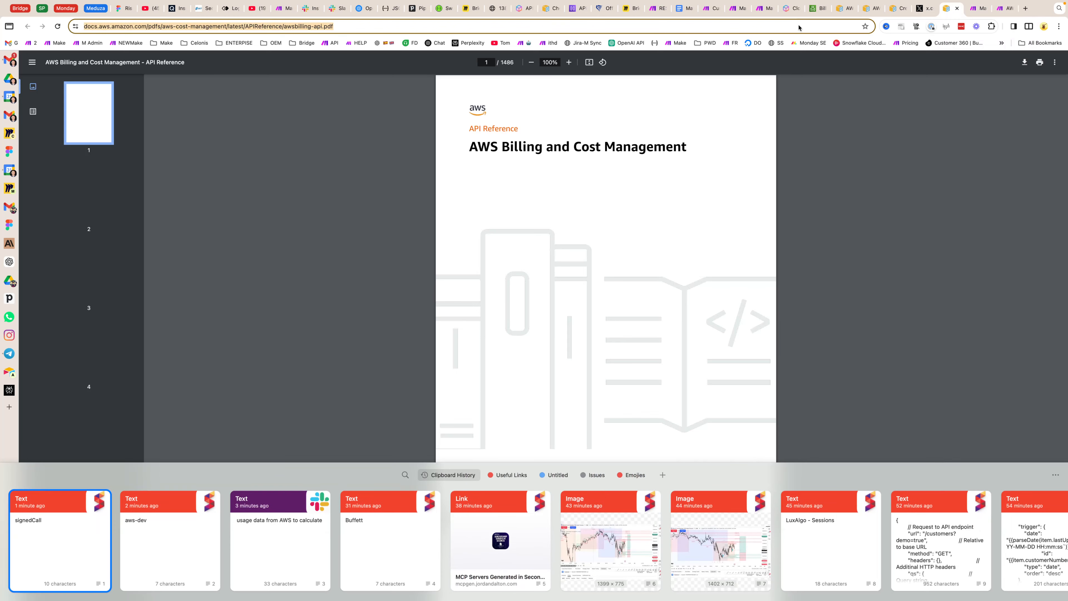
{"action": "left_click", "coordinate": [513, 340]}
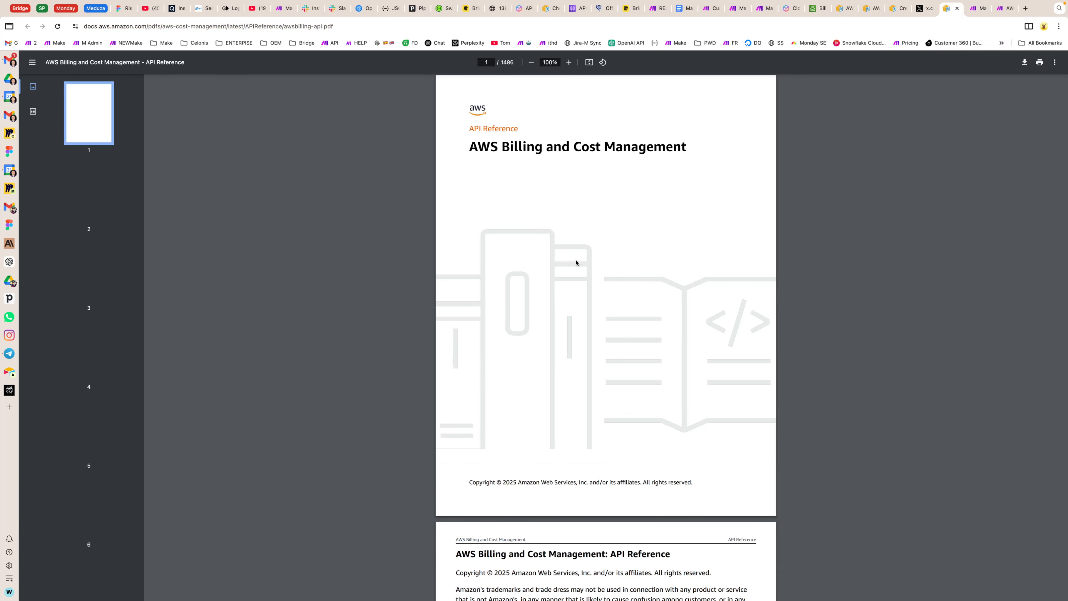
{"action": "key", "text": "super+shift+v"}
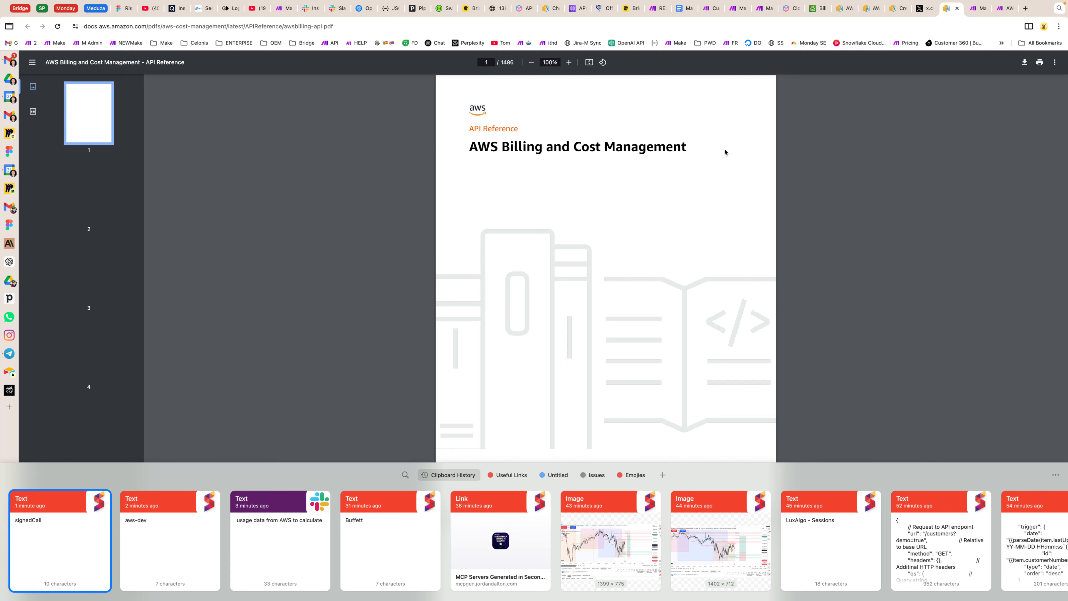
{"action": "left_click", "coordinate": [784, 164]}
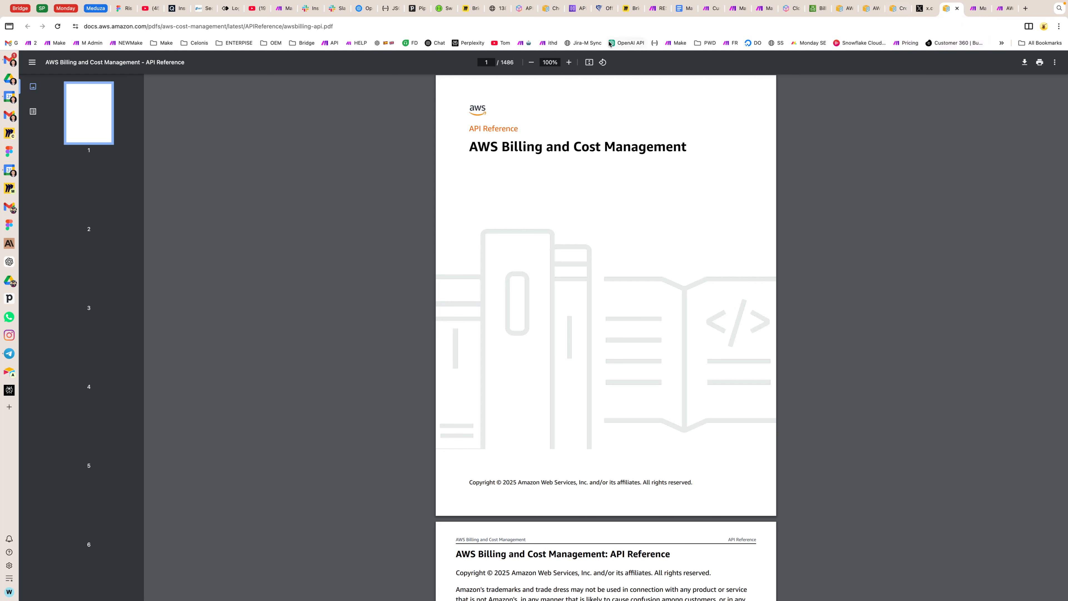
Step: Look over the endpoint, security and authorization comparisons in the Amazon API Gateway guide on choosing between REST APIs and HTTP APIs
{"action": "left_click", "coordinate": [549, 10]}
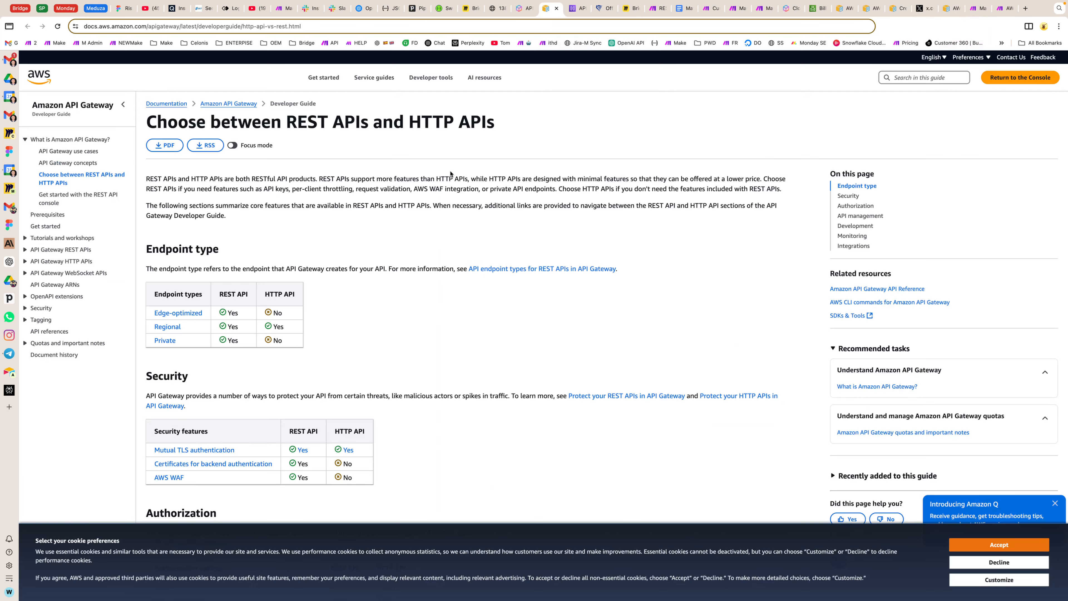
{"action": "scroll", "coordinate": [448, 176], "scroll_direction": "down", "scroll_amount": 5}
{"action": "scroll", "coordinate": [448, 176], "scroll_direction": "down", "scroll_amount": 2}
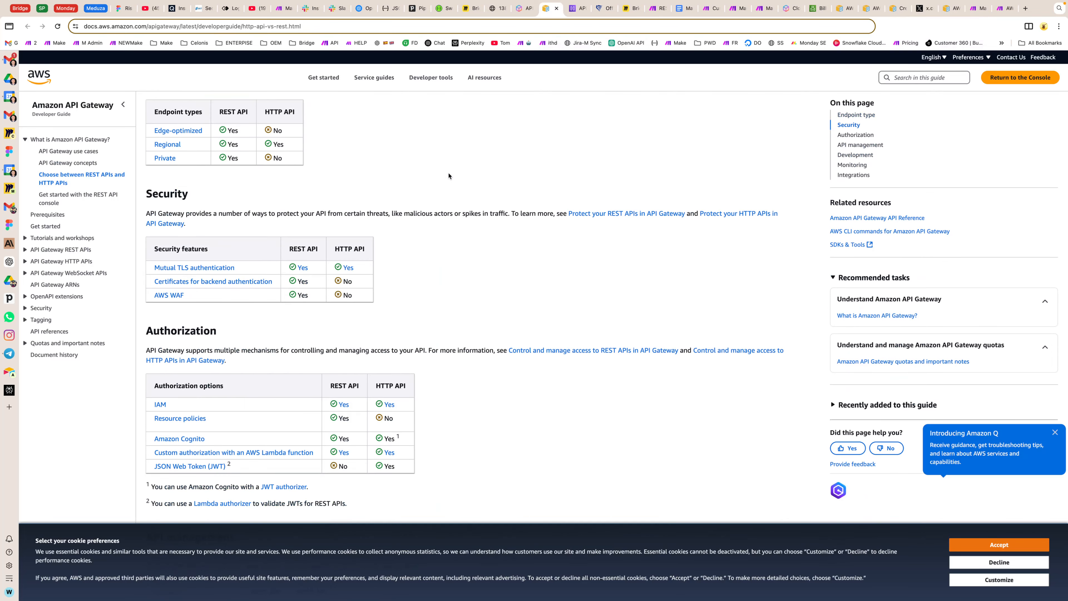
{"action": "scroll", "coordinate": [448, 176], "scroll_direction": "up", "scroll_amount": 7}
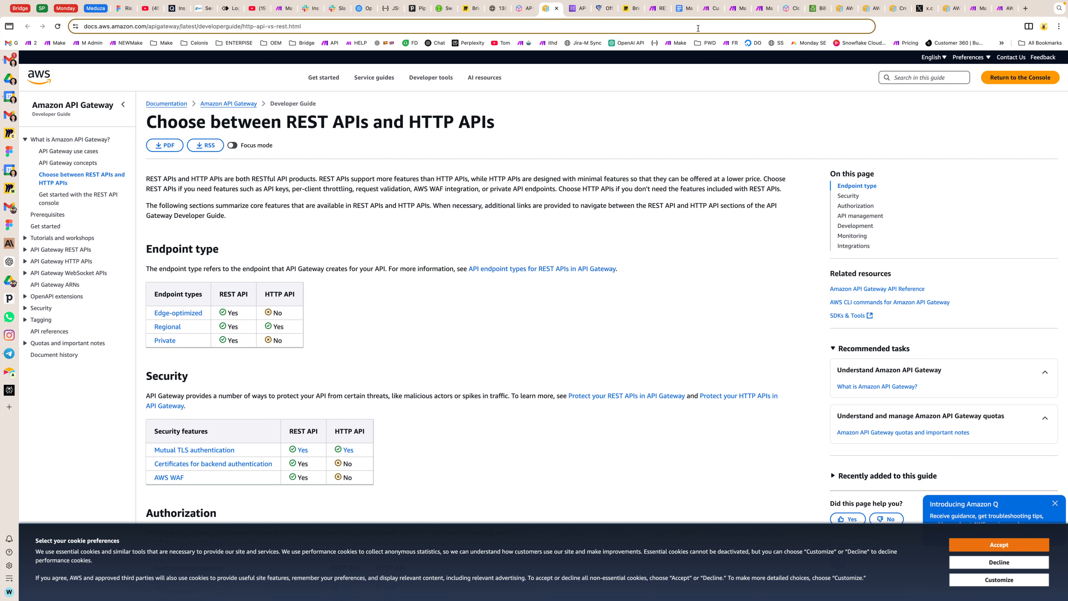
Step: Sign in to the AWS console from the Amazon API Gateway page and place its browser tab beside the AWS documentation tabs
{"action": "left_click", "coordinate": [521, 9]}
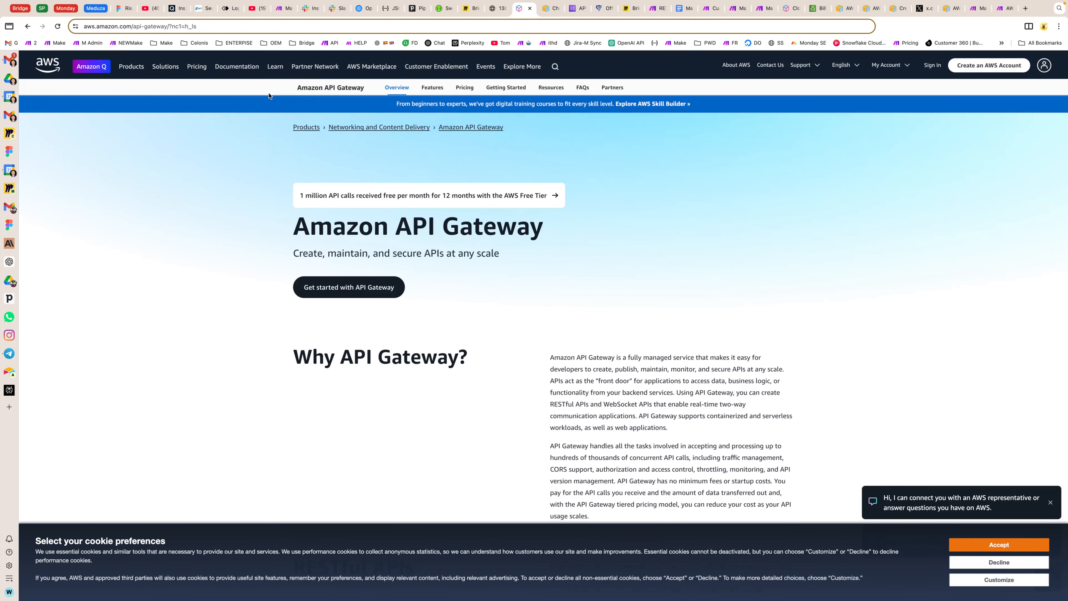
{"action": "left_click", "coordinate": [132, 66]}
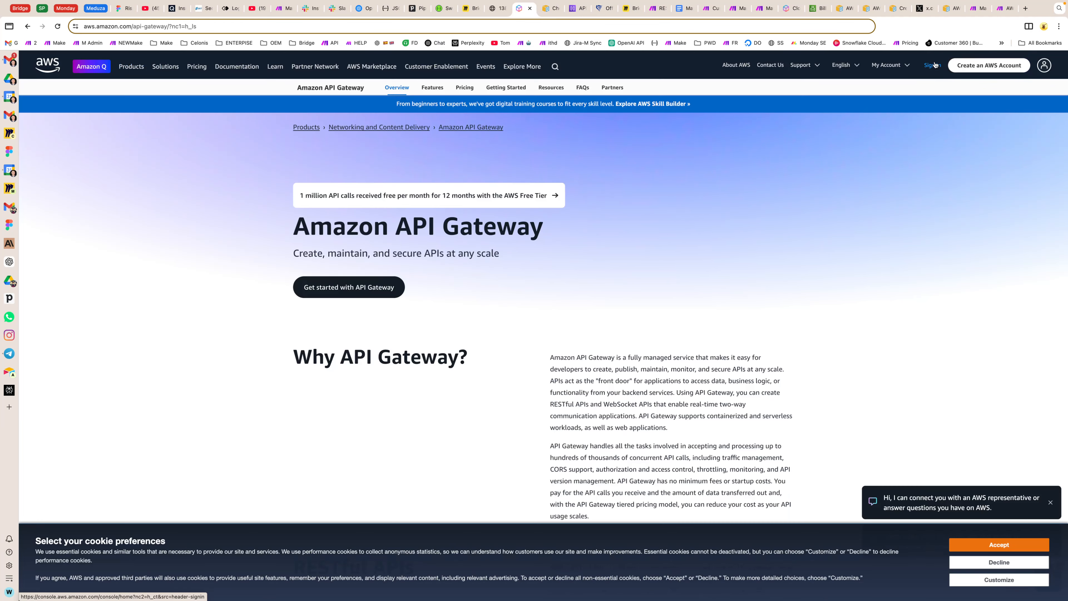
{"action": "left_click", "coordinate": [933, 65]}
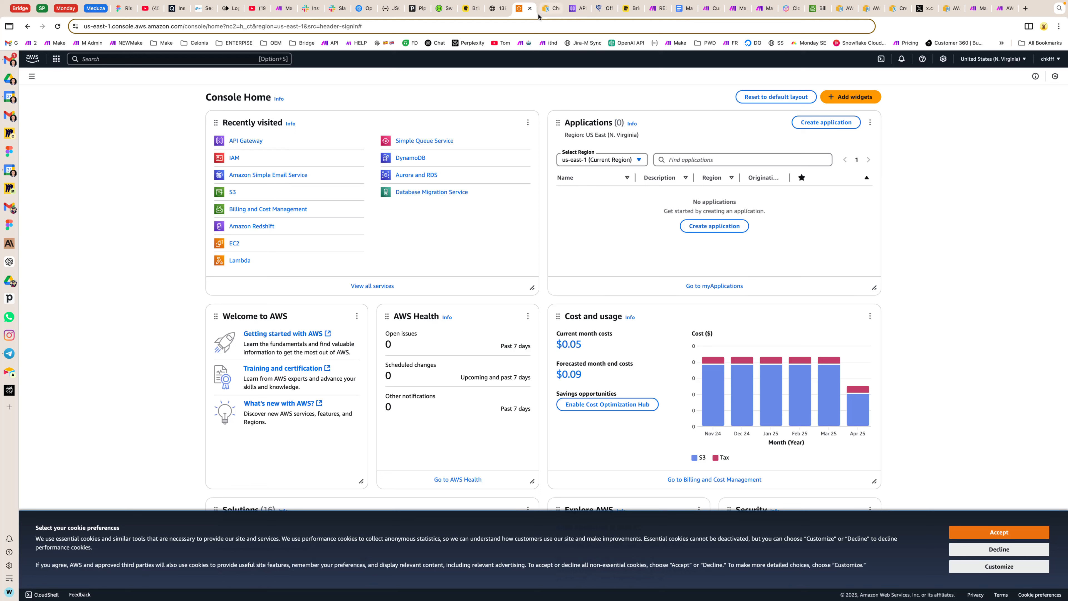
{"action": "left_click_drag", "start_coordinate": [523, 8], "coordinate": [824, 23]}
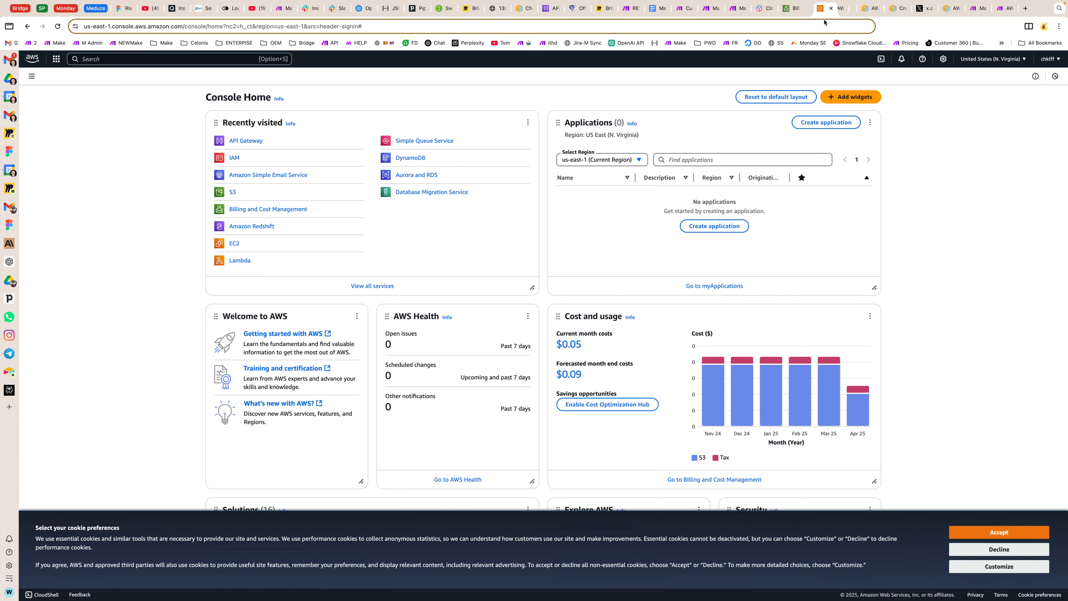
Step: Close the CreateAnomalyMonitorCommand page and review the signing process and functions in the guide Create a signed AWS API request
{"action": "left_click", "coordinate": [837, 9]}
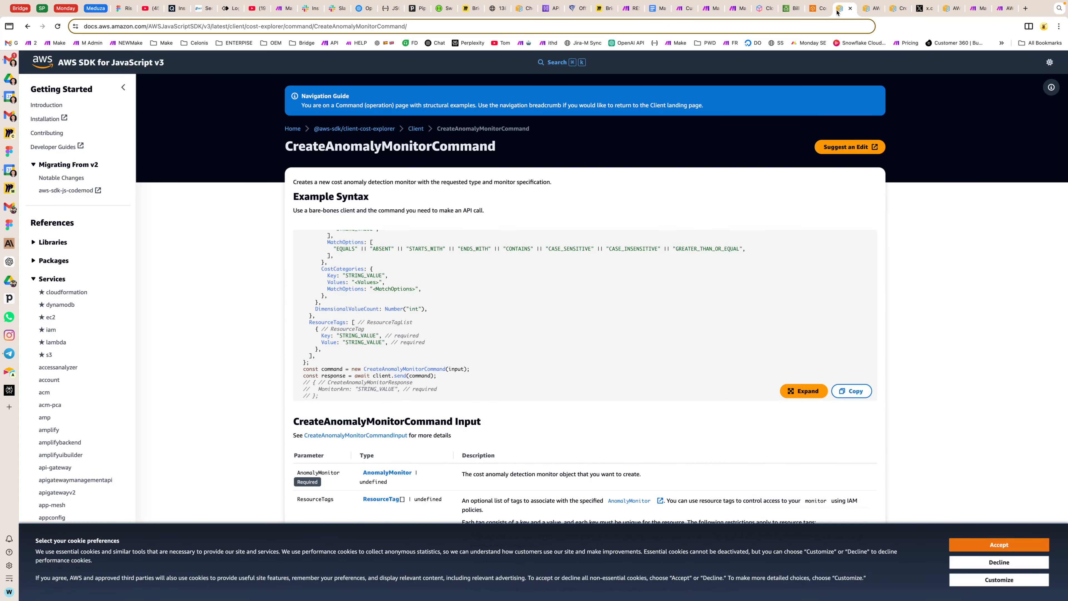
{"action": "left_click", "coordinate": [850, 8]}
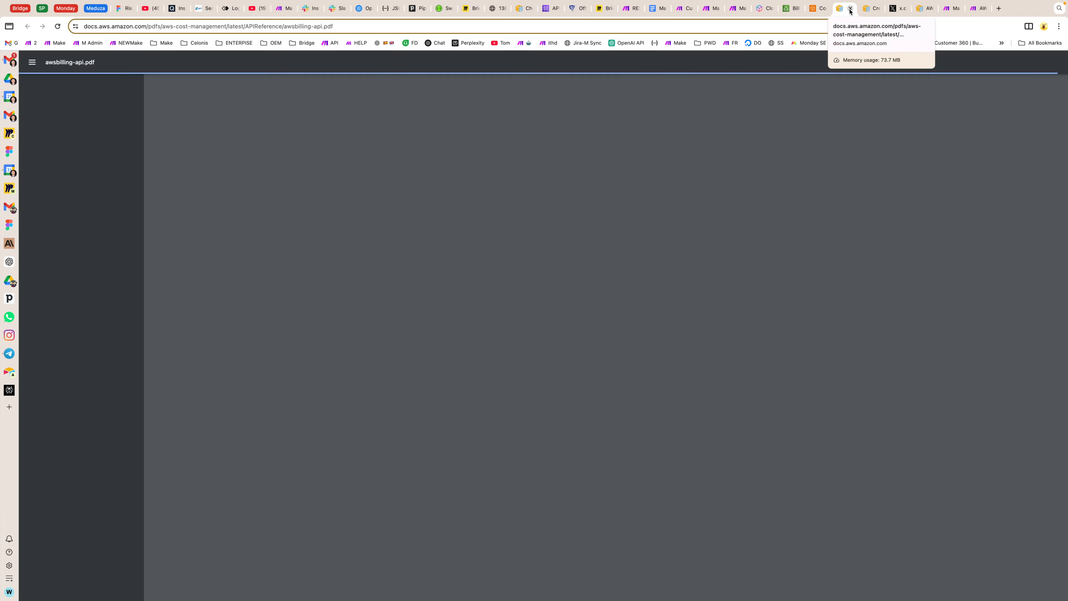
{"action": "left_click", "coordinate": [870, 8]}
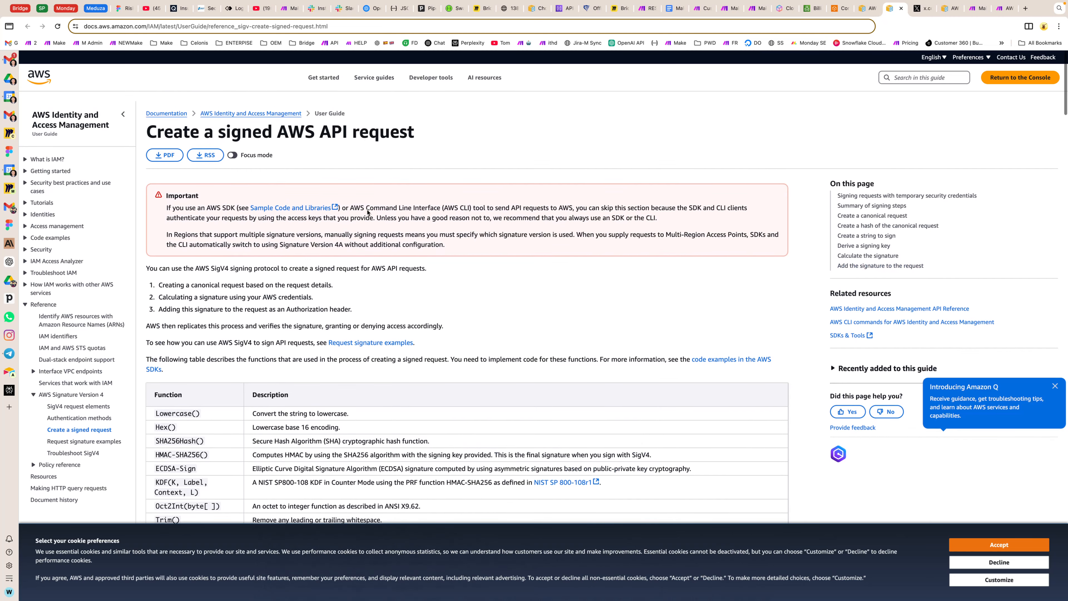
{"action": "triple_click", "coordinate": [207, 128]}
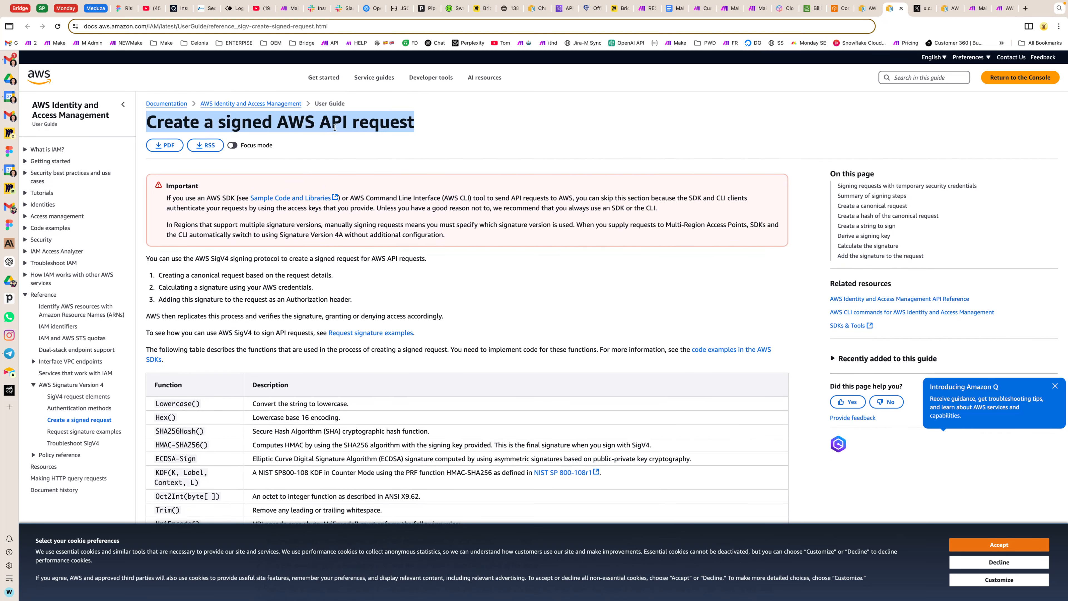
{"action": "triple_click", "coordinate": [330, 130]}
{"action": "triple_click", "coordinate": [289, 129]}
{"action": "scroll", "coordinate": [280, 274], "scroll_direction": "down", "scroll_amount": 5}
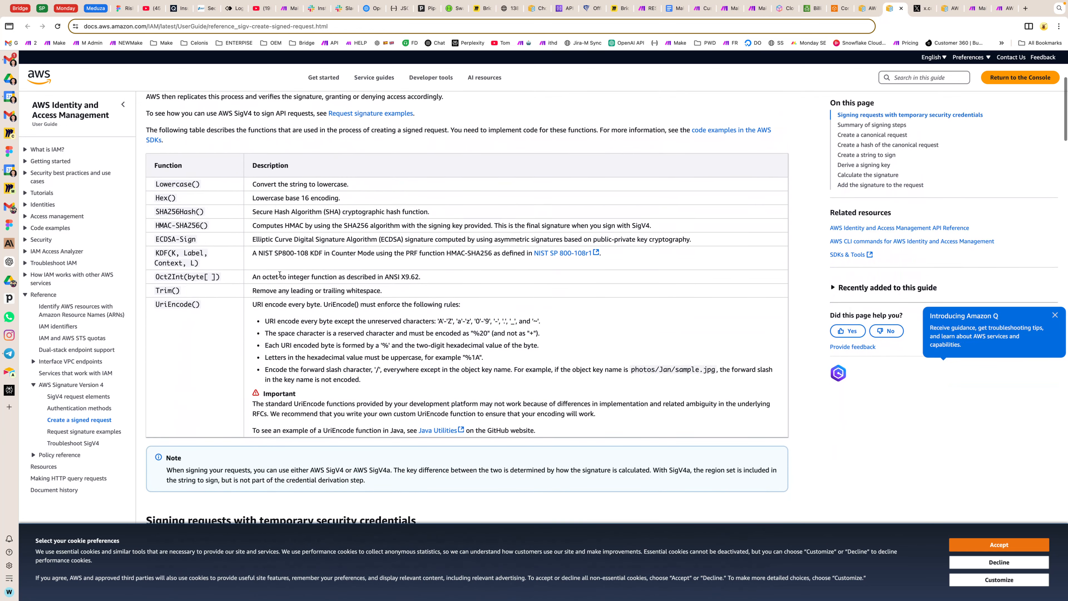
{"action": "scroll", "coordinate": [280, 274], "scroll_direction": "down", "scroll_amount": 1}
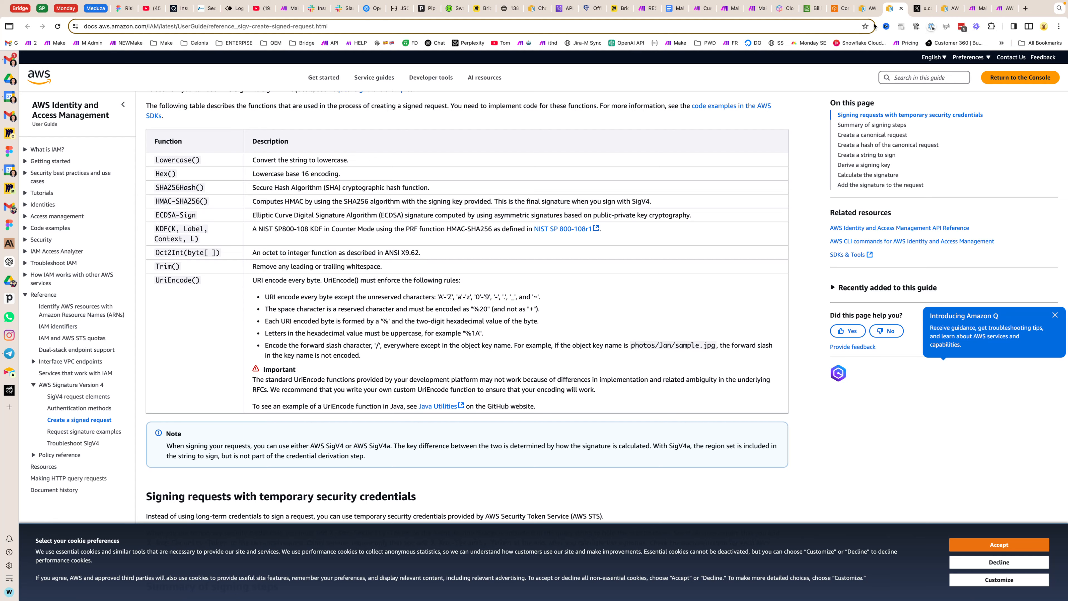
Step: Return to the AWS Billing and Cost Management API Reference and go to the GetCostAndUsage operation from its table of contents
{"action": "key", "text": "ctrl+shift+Tab"}
{"action": "scroll", "coordinate": [488, 431], "scroll_direction": "down", "scroll_amount": 20}
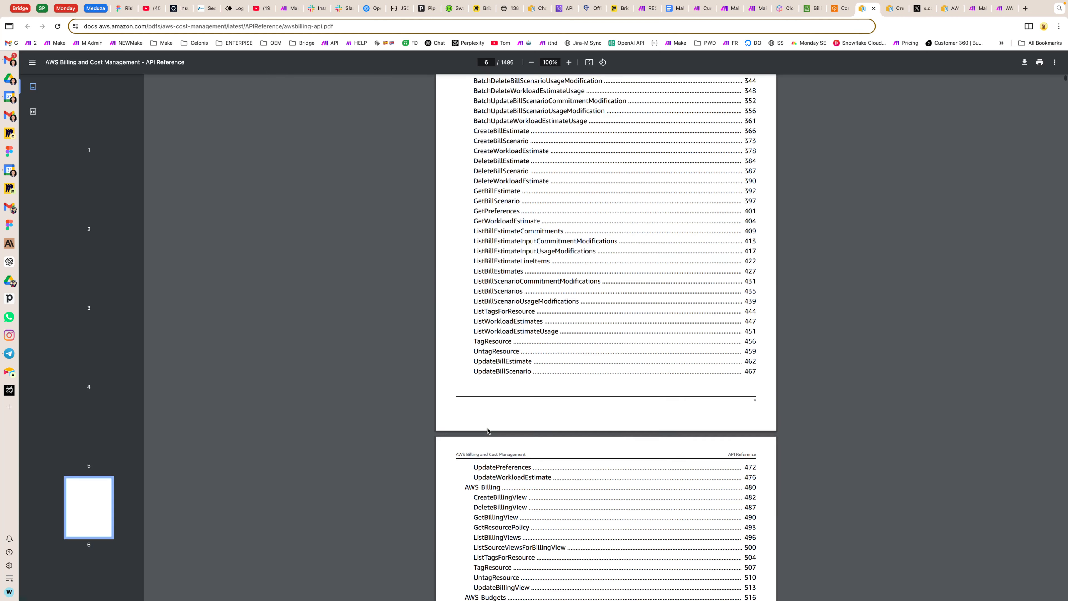
{"action": "key", "text": "ctrl+f"}
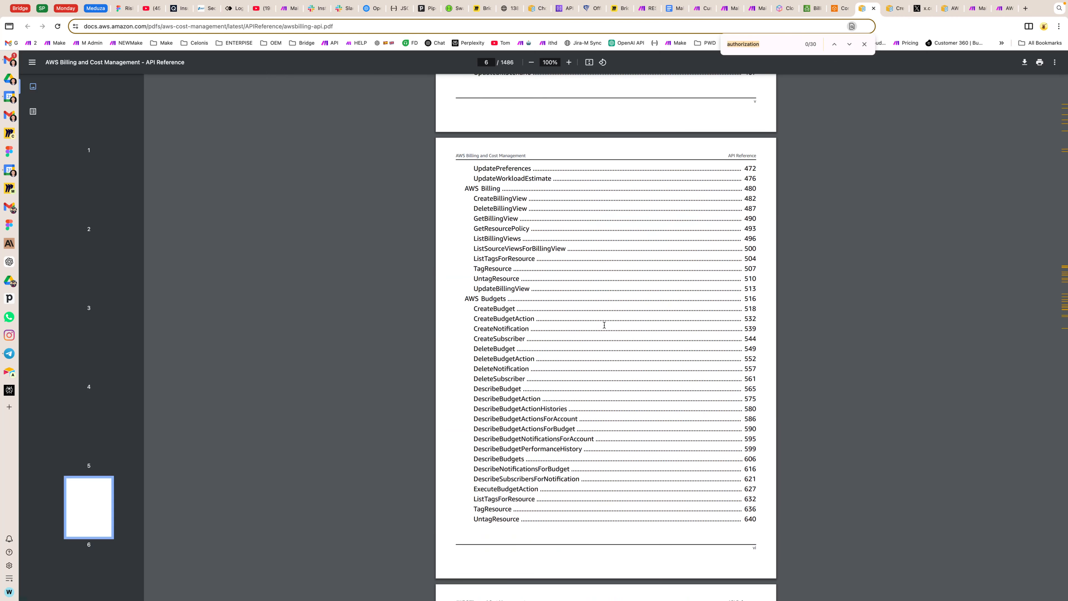
{"action": "scroll", "coordinate": [603, 323], "scroll_direction": "up", "scroll_amount": 15}
{"action": "left_click", "coordinate": [500, 405]}
{"action": "left_click_drag", "start_coordinate": [453, 358], "coordinate": [540, 359]}
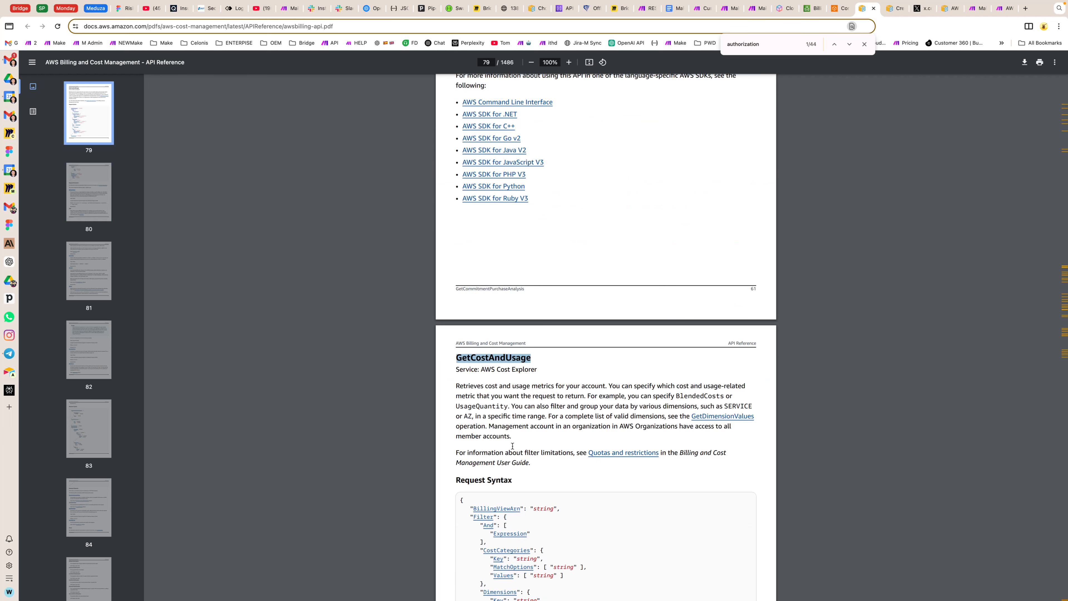
Step: Read through the GetCostAndUsage request parameters and response elements down to its sample request
{"action": "scroll", "coordinate": [512, 463], "scroll_direction": "down", "scroll_amount": 2}
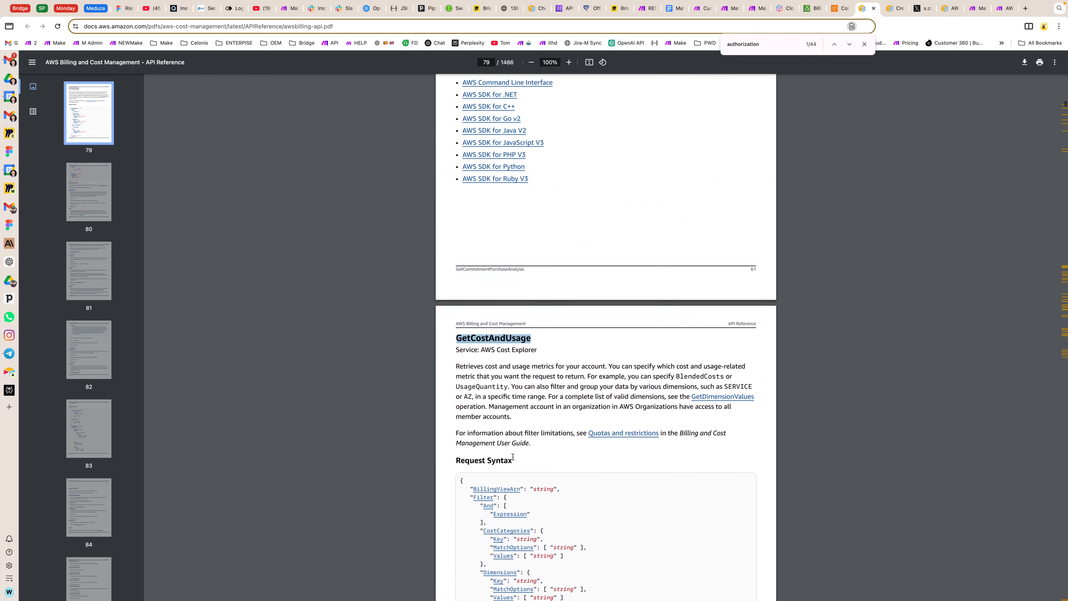
{"action": "scroll", "coordinate": [512, 456], "scroll_direction": "down", "scroll_amount": 20}
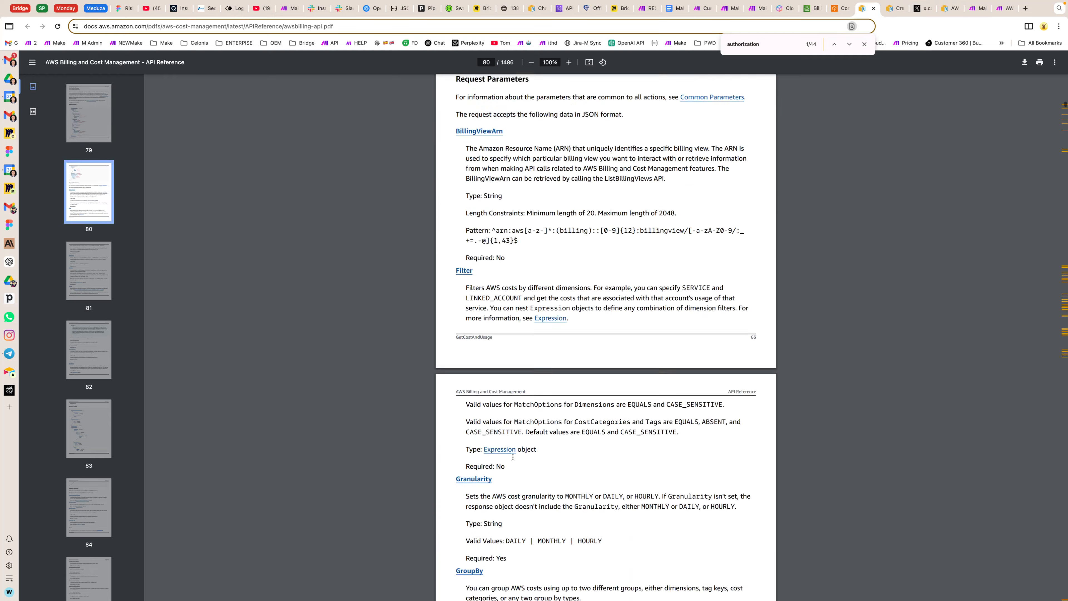
{"action": "scroll", "coordinate": [512, 456], "scroll_direction": "down", "scroll_amount": 15}
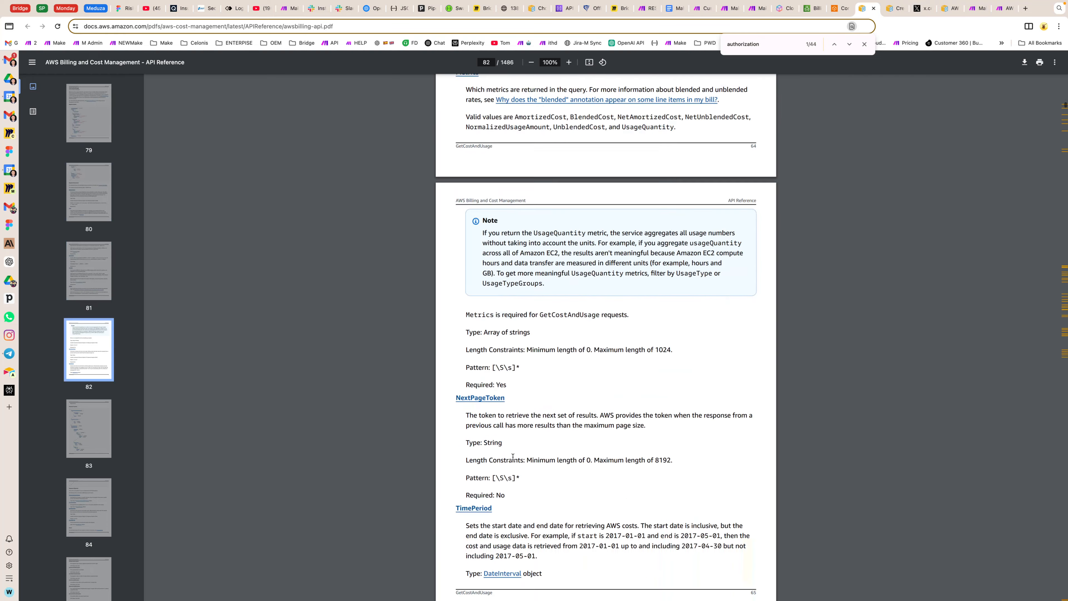
{"action": "scroll", "coordinate": [513, 456], "scroll_direction": "down", "scroll_amount": 12}
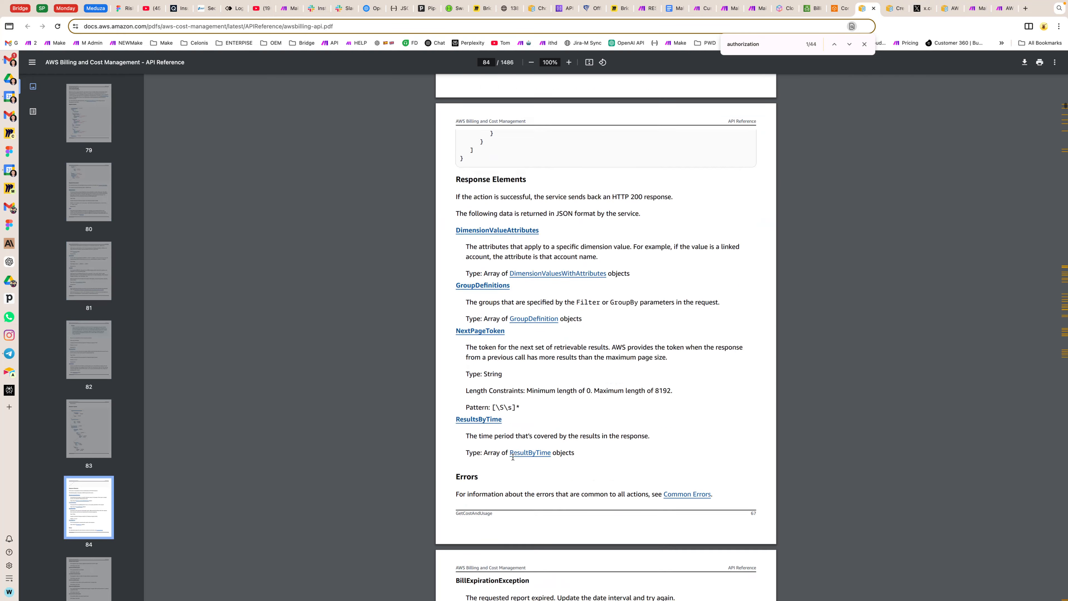
{"action": "scroll", "coordinate": [513, 457], "scroll_direction": "down", "scroll_amount": 1}
{"action": "scroll", "coordinate": [513, 456], "scroll_direction": "down", "scroll_amount": 15}
Step: Examine the Authorization value, signed headers and other request headers in the GetCostAndUsage sample request
{"action": "left_click_drag", "start_coordinate": [459, 211], "coordinate": [702, 219]}
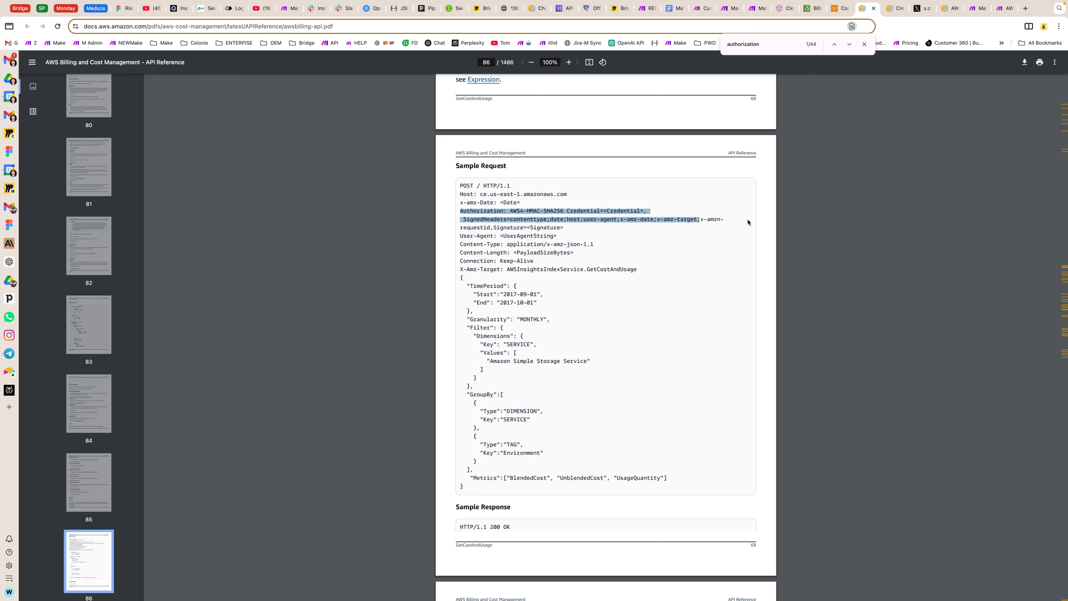
{"action": "left_click", "coordinate": [697, 214]}
{"action": "left_click_drag", "start_coordinate": [578, 220], "coordinate": [465, 207]}
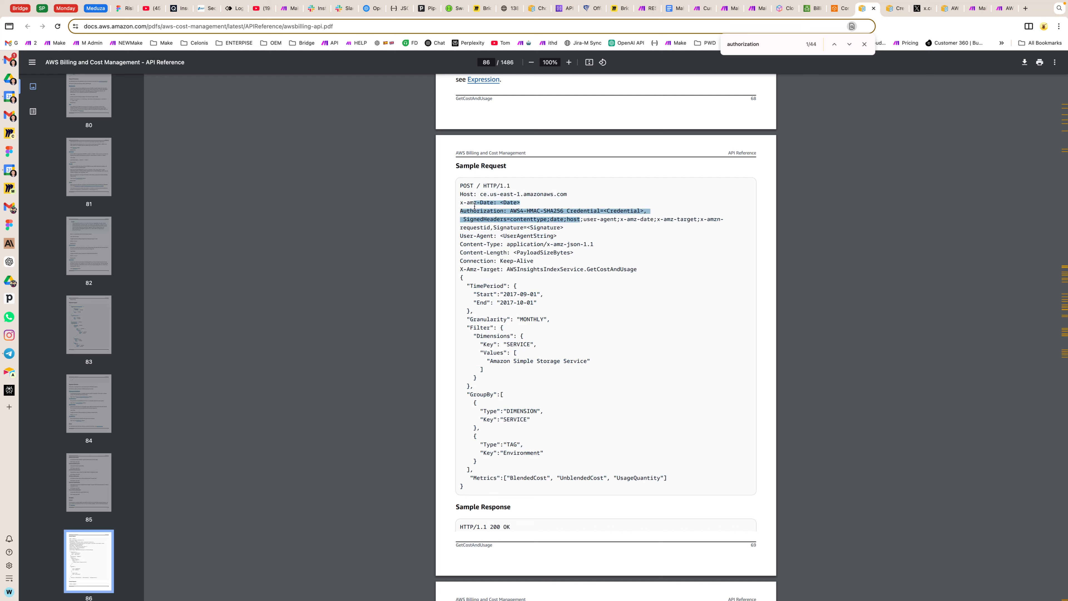
{"action": "left_click", "coordinate": [525, 220]}
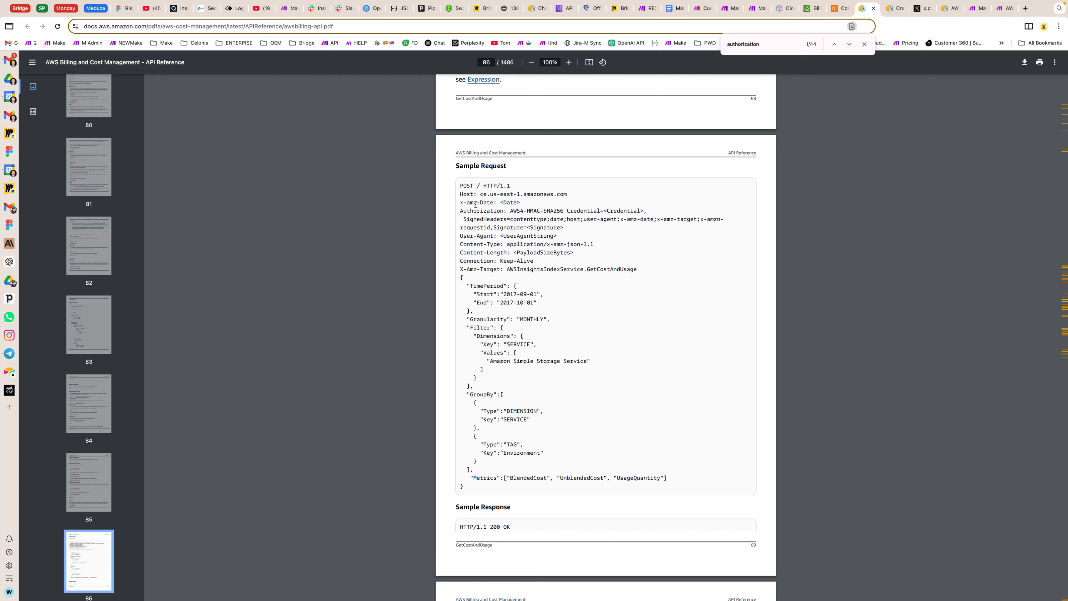
{"action": "left_click_drag", "start_coordinate": [467, 203], "coordinate": [572, 272]}
{"action": "left_click", "coordinate": [572, 256]}
Step: Open Perplexity in a new browser tab
{"action": "left_click", "coordinate": [1027, 9]}
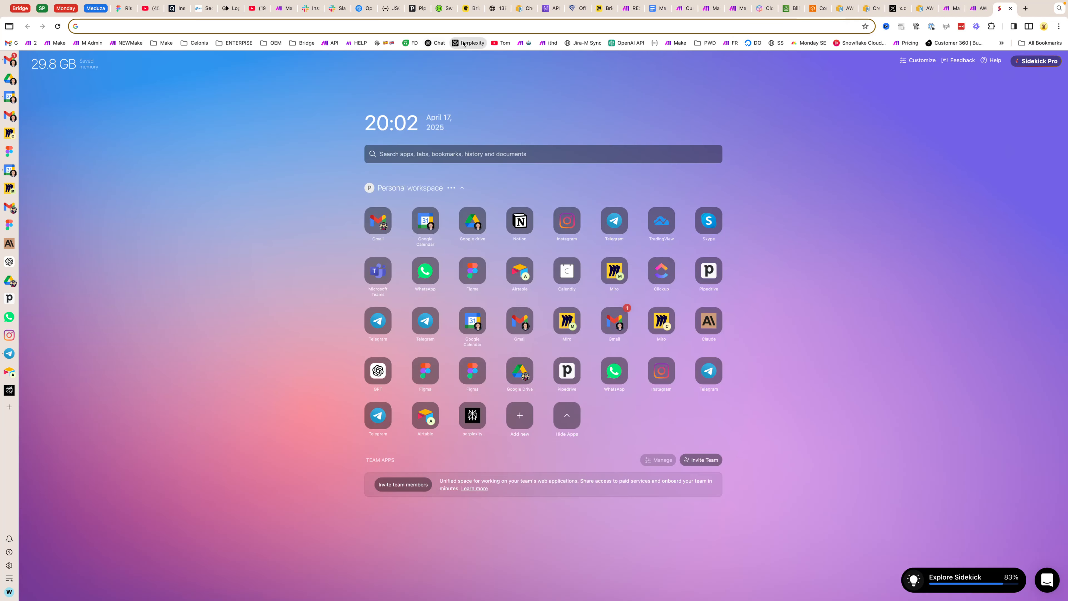
{"action": "left_click", "coordinate": [463, 43]}
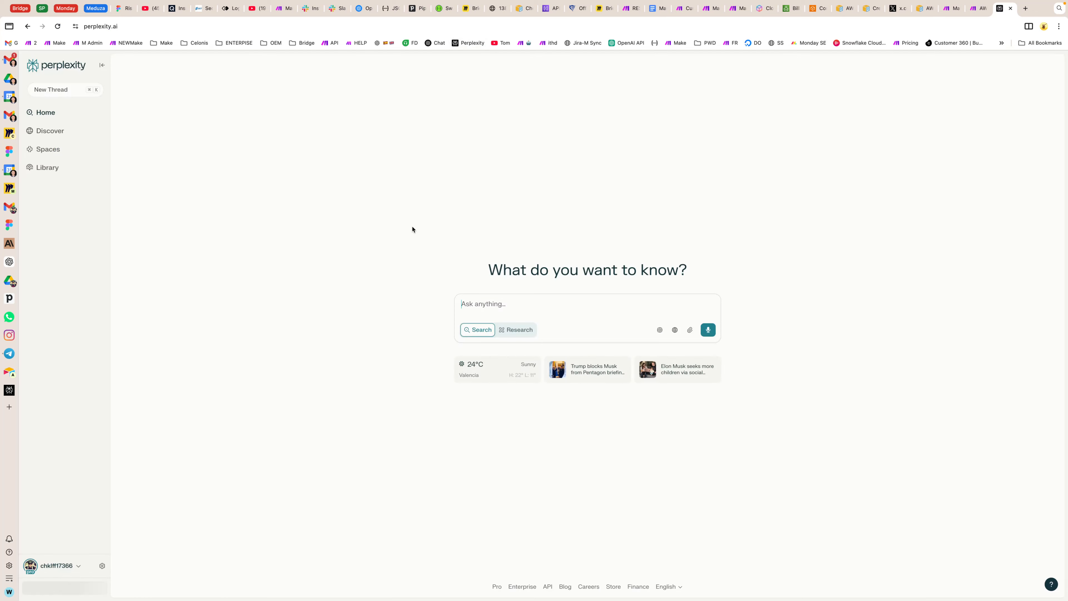
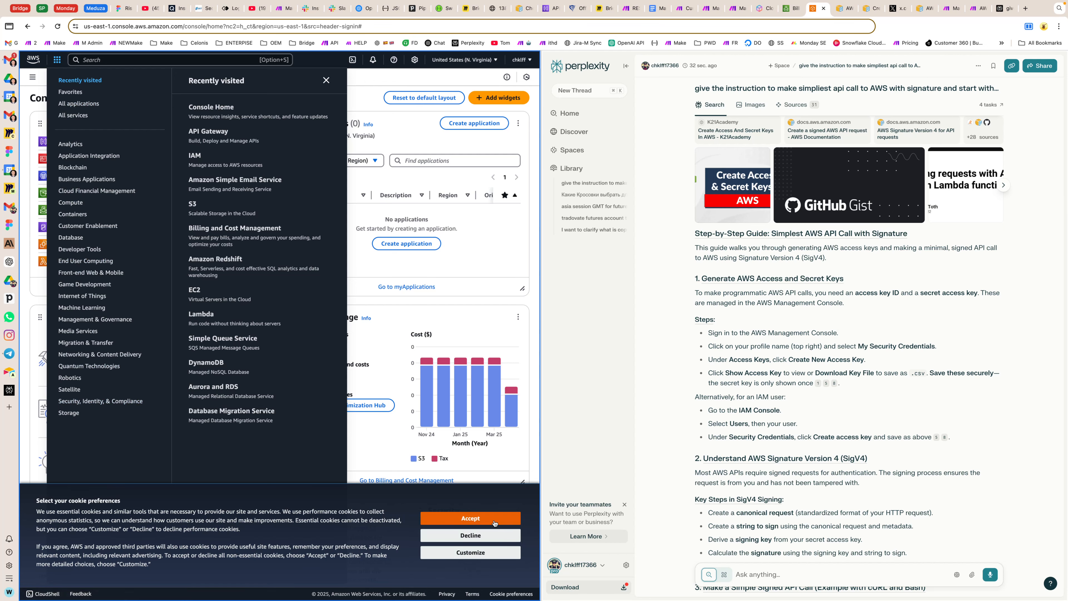
Step: Accept the AWS console cookies and open the list of users in IAM
{"action": "left_click", "coordinate": [477, 517]}
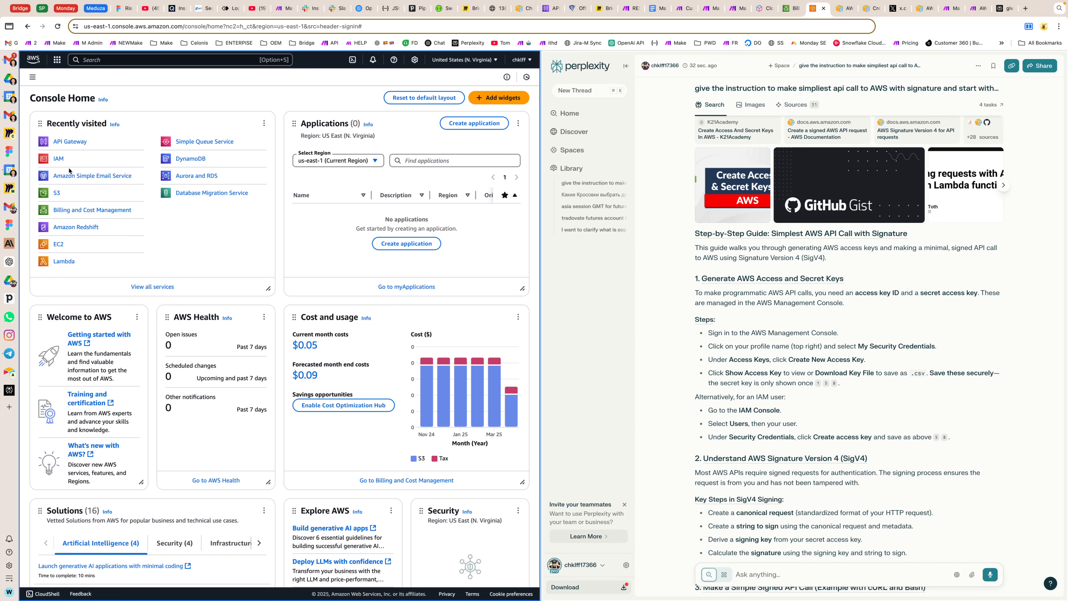
{"action": "left_click", "coordinate": [59, 159]}
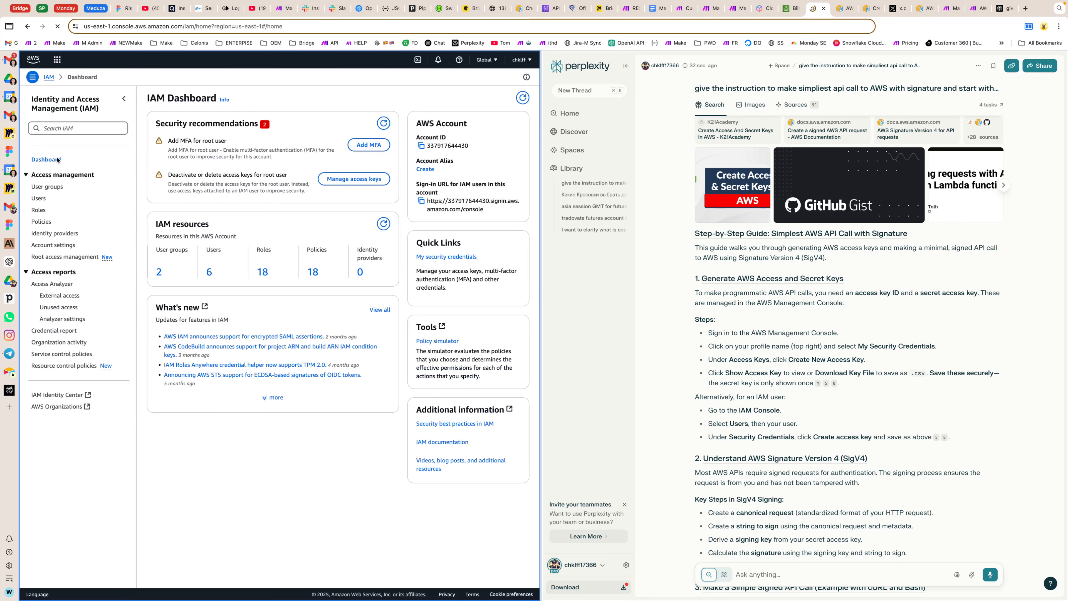
{"action": "left_click", "coordinate": [38, 197]}
Step: Ask Perplexity how to create a new IAM user with the required permissions for this call and for using the AWS Billing API
{"action": "scroll", "coordinate": [752, 393], "scroll_direction": "down", "scroll_amount": 4}
{"action": "scroll", "coordinate": [753, 394], "scroll_direction": "down", "scroll_amount": 15}
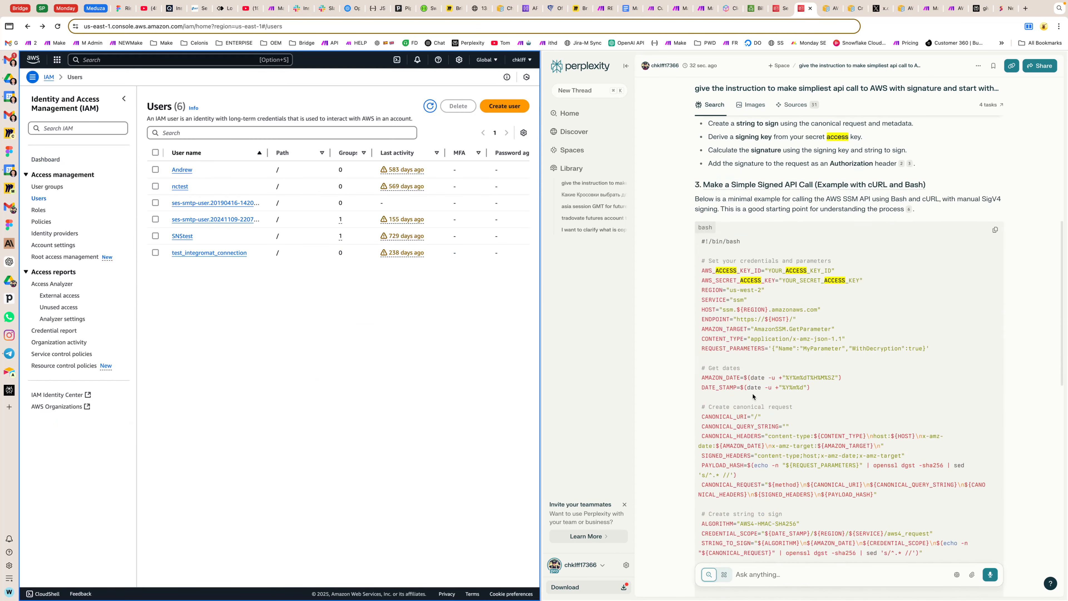
{"action": "left_click", "coordinate": [751, 580]}
{"action": "scroll", "coordinate": [751, 580], "scroll_direction": "up", "scroll_amount": 10}
{"action": "type", "text": "tell me how to create a new u"}
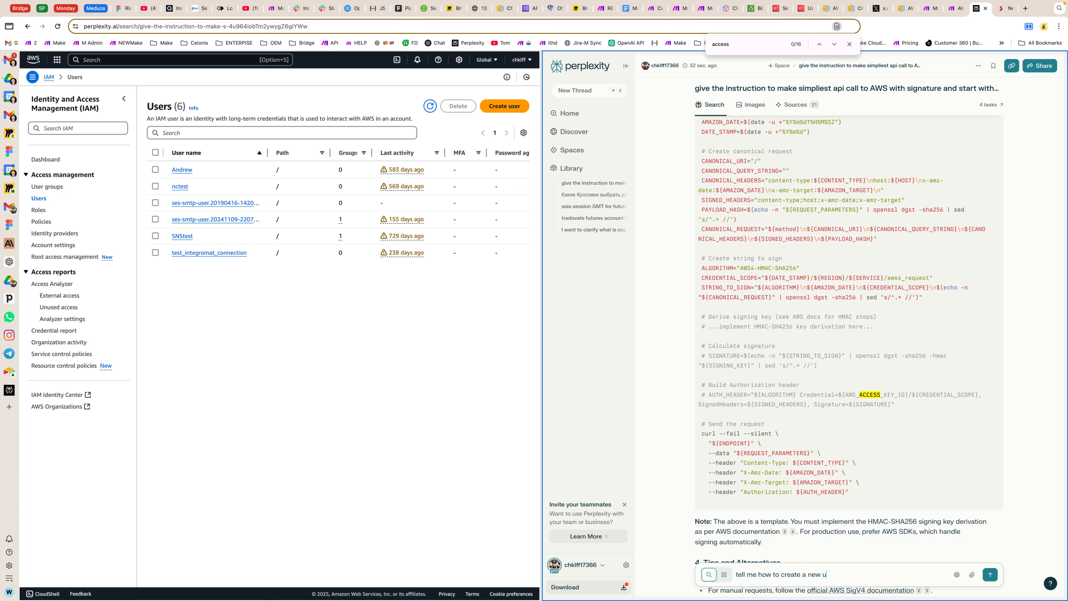
{"action": "type", "text": "ser inIAM"}
{"action": "key", "text": "BackSpace"}
{"action": "key", "text": "BackSpace"}
{"action": "key", "text": "BackSpace"}
{"action": "key", "text": "BackSpace"}
{"action": "key", "text": "BackSpace"}
{"action": "type", "text": "in IAM withbrequired"}
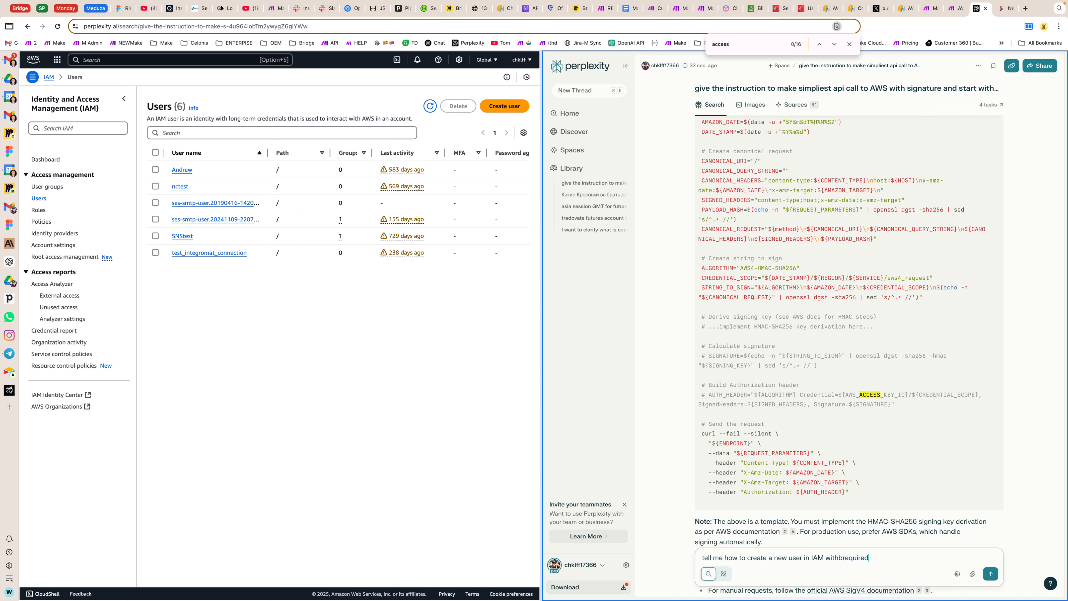
{"action": "type", "text": " permissions etc for the"}
{"action": "type", "text": "s call and for using "}
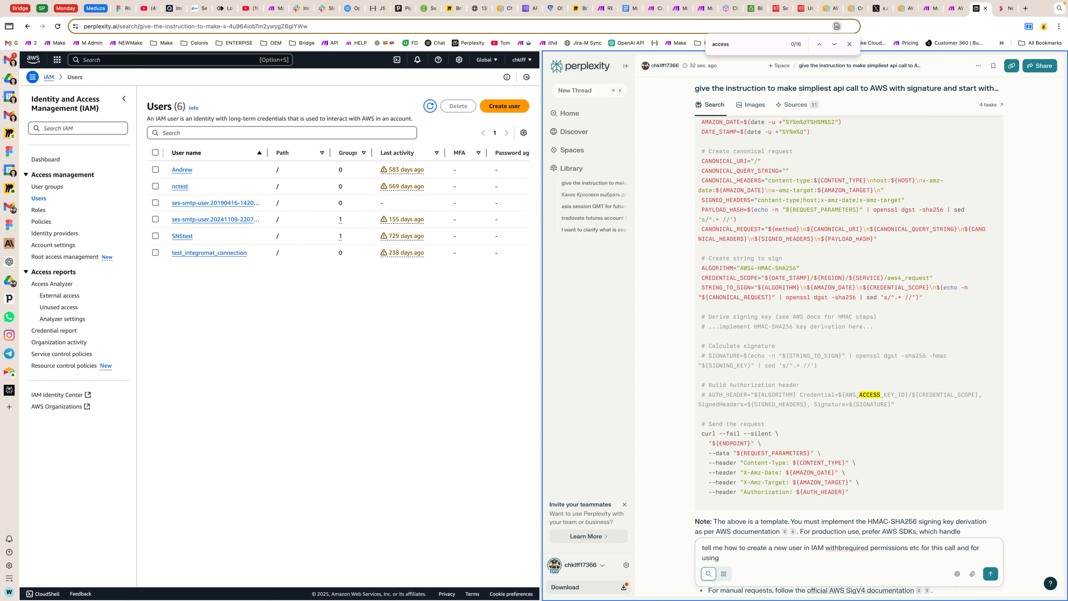
{"action": "type", "text": "BILLIN N"}
{"action": "type", "text": "API for AWS"}
{"action": "key", "text": "Return"}
{"action": "scroll", "coordinate": [830, 203], "scroll_direction": "up", "scroll_amount": 15}
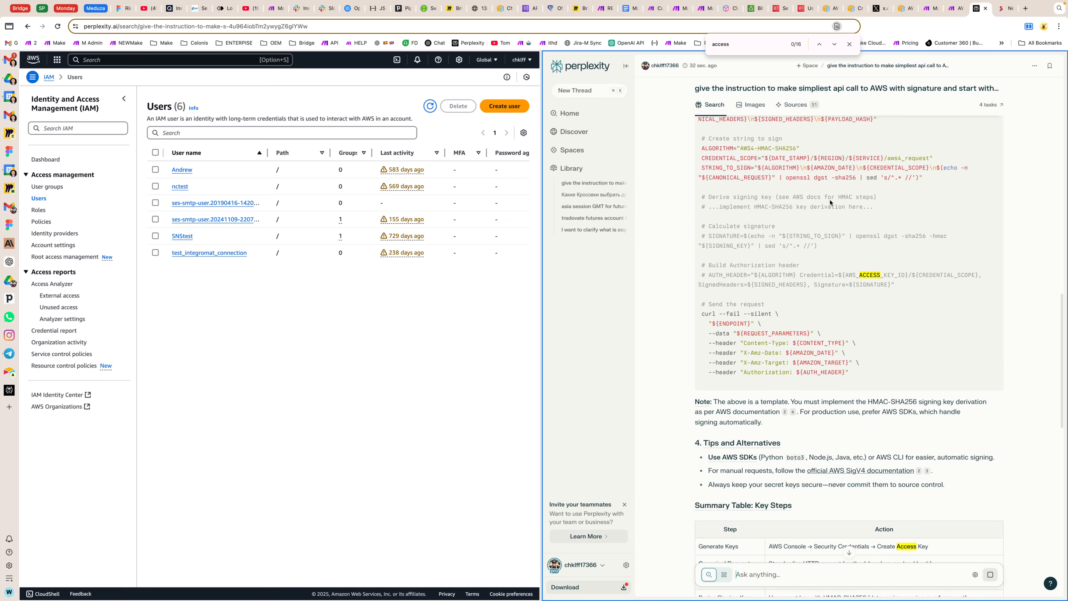
{"action": "scroll", "coordinate": [830, 203], "scroll_direction": "down", "scroll_amount": 20}
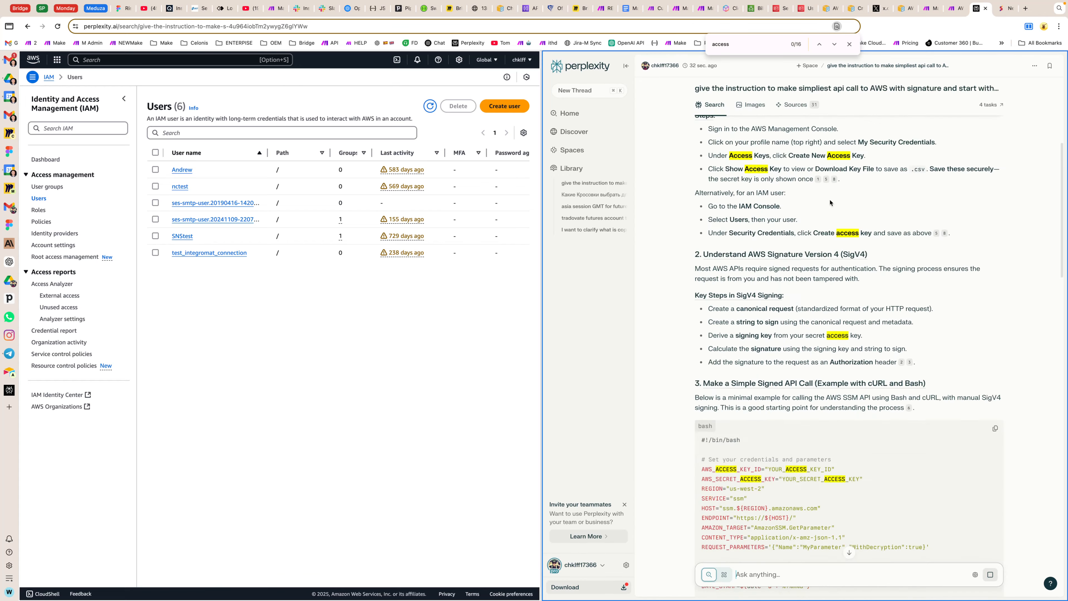
{"action": "scroll", "coordinate": [830, 204], "scroll_direction": "up", "scroll_amount": 3}
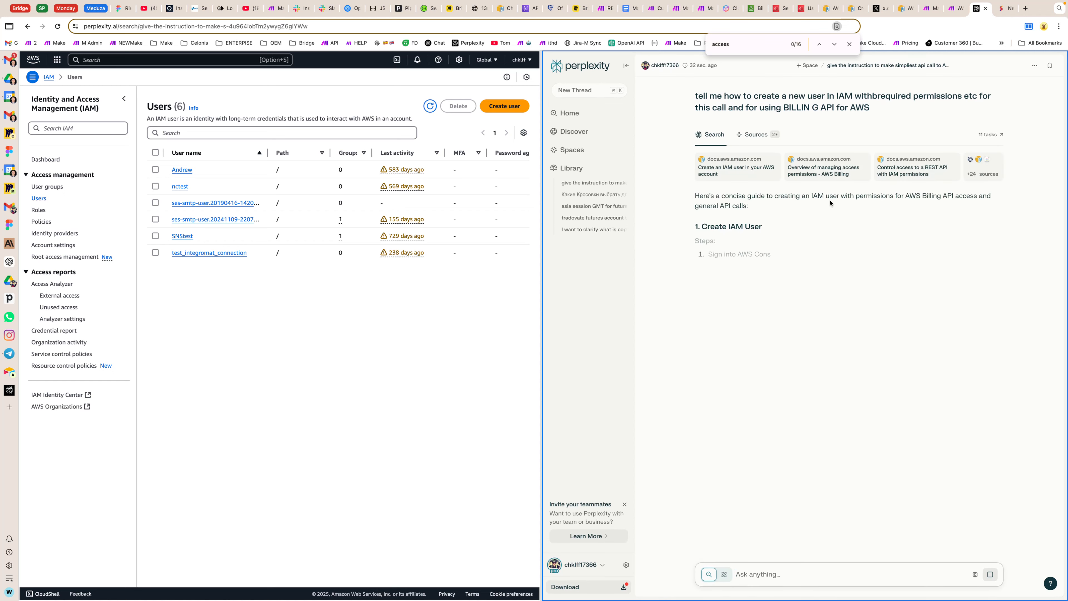
Step: Start creating an IAM user and name it billing-api-user, copied from the Perplexity guide
{"action": "left_click", "coordinate": [504, 106]}
{"action": "left_click_drag", "start_coordinate": [776, 281], "coordinate": [833, 280]}
{"action": "key", "text": "super+c"}
{"action": "left_click", "coordinate": [269, 165]}
{"action": "key", "text": "super+v"}
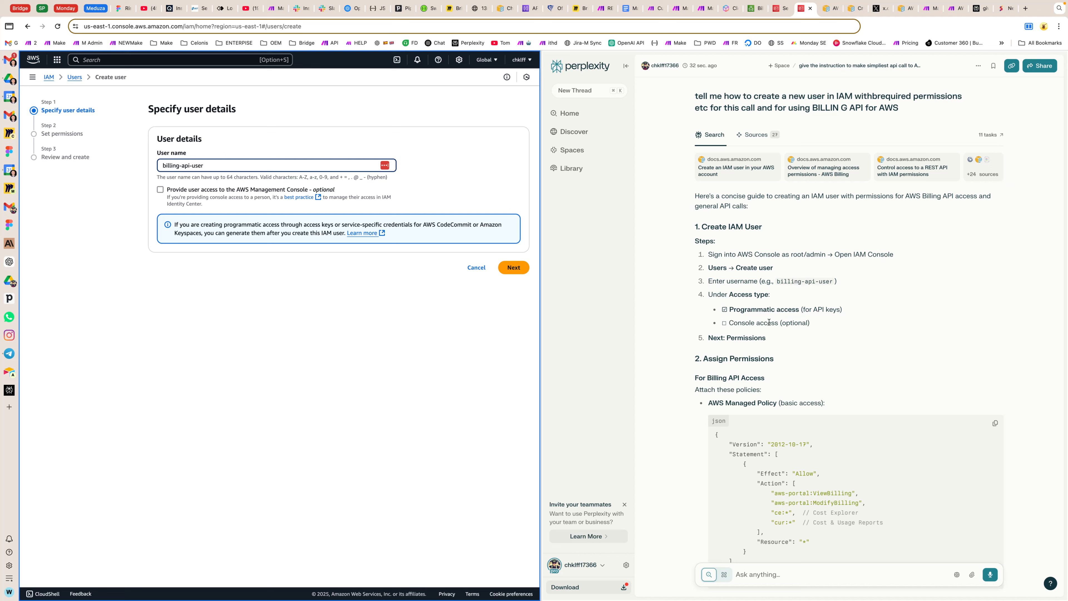
Step: Read the note about programmatic access keys and continue to the permissions stage of user creation
{"action": "left_click", "coordinate": [339, 302]}
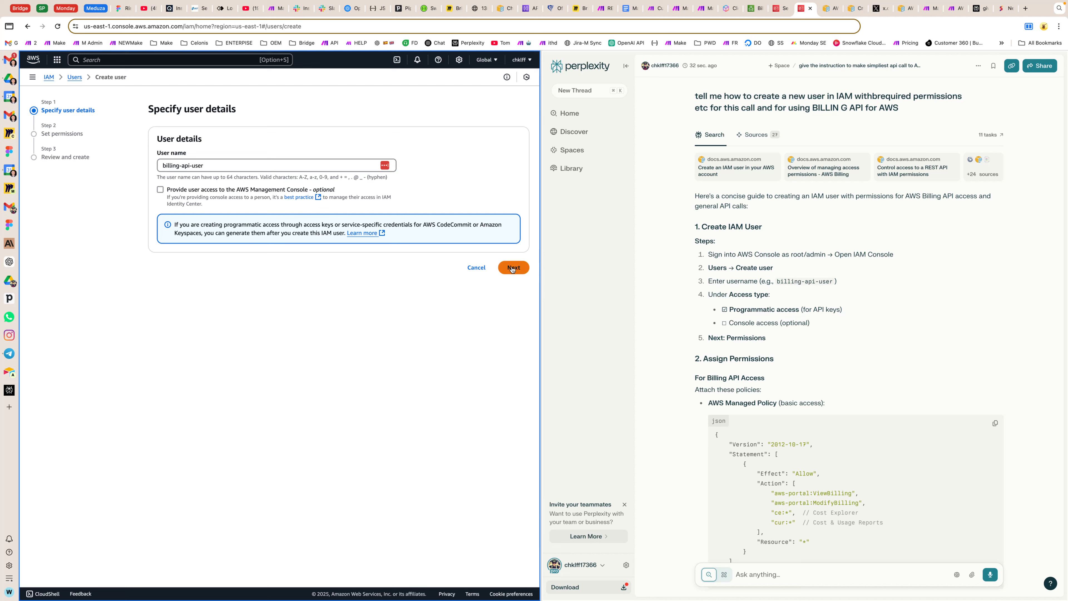
{"action": "left_click_drag", "start_coordinate": [299, 223], "coordinate": [435, 222]}
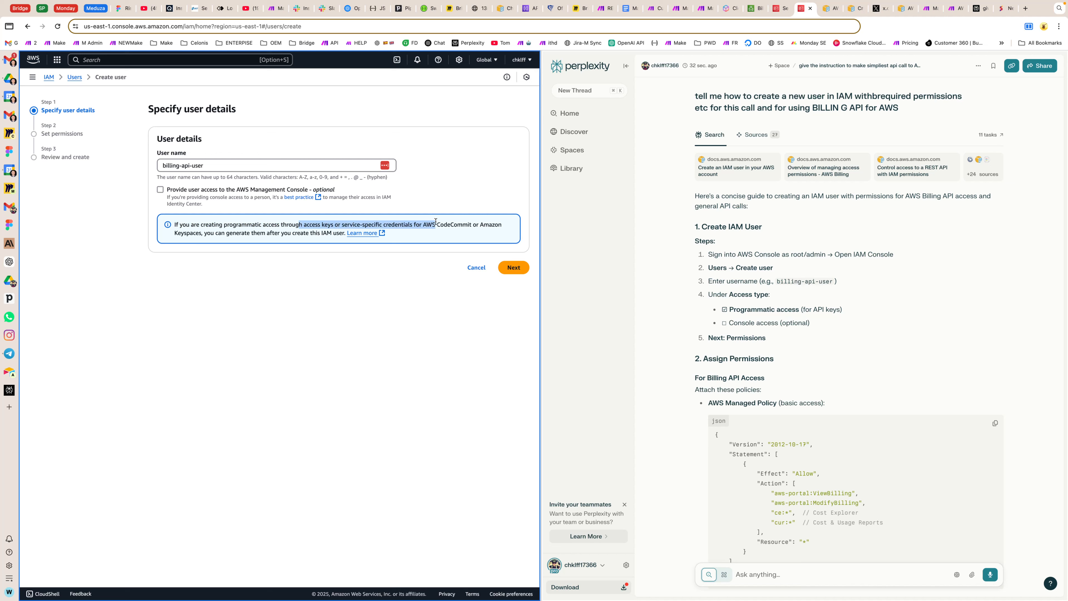
{"action": "triple_click", "coordinate": [258, 232]}
{"action": "left_click", "coordinate": [303, 227]}
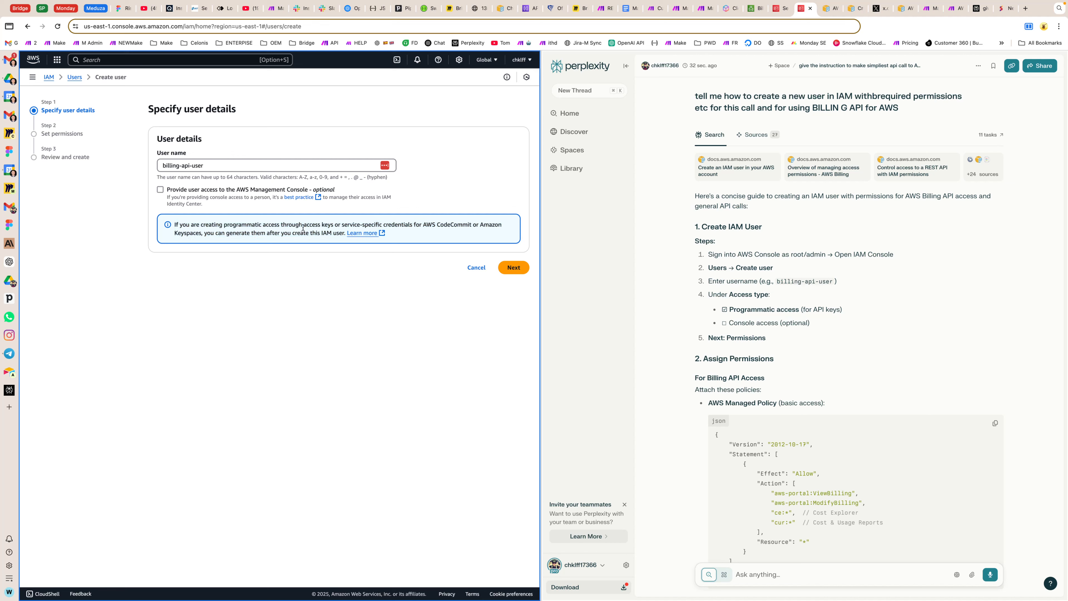
{"action": "left_click", "coordinate": [513, 267]}
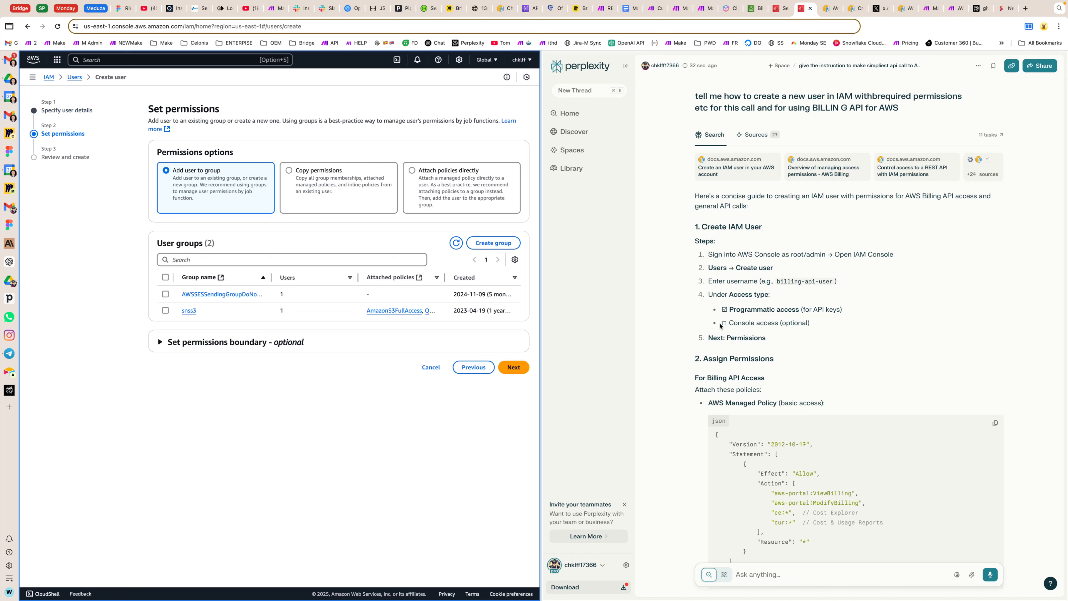
Step: Read the guide's Assign Permissions section and check the Attach policies directly option before going back to Add user to group
{"action": "left_click_drag", "start_coordinate": [709, 338], "coordinate": [784, 340]}
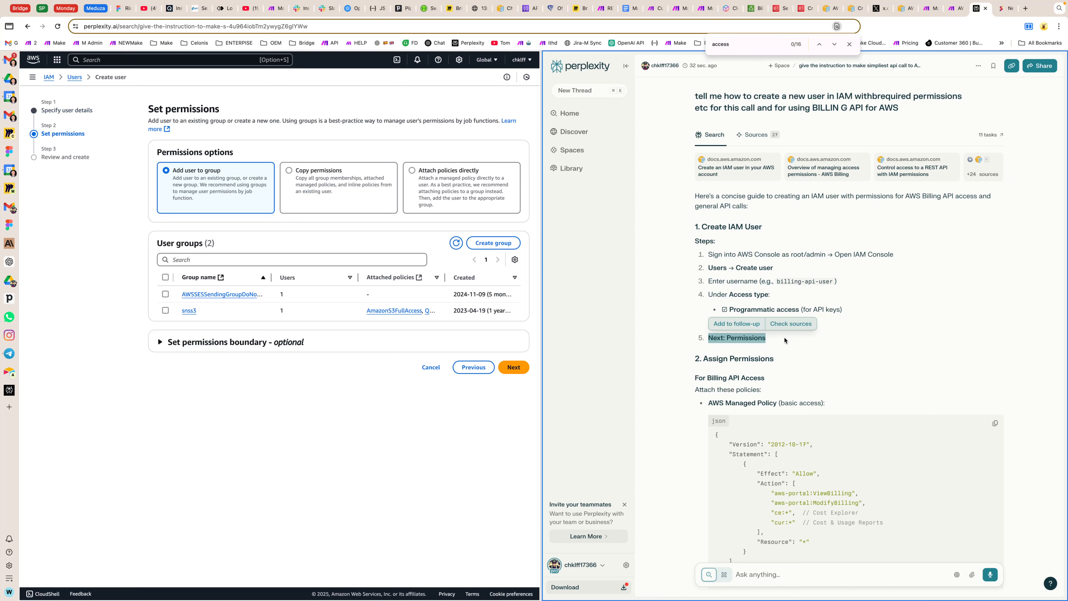
{"action": "scroll", "coordinate": [782, 349], "scroll_direction": "down", "scroll_amount": 3}
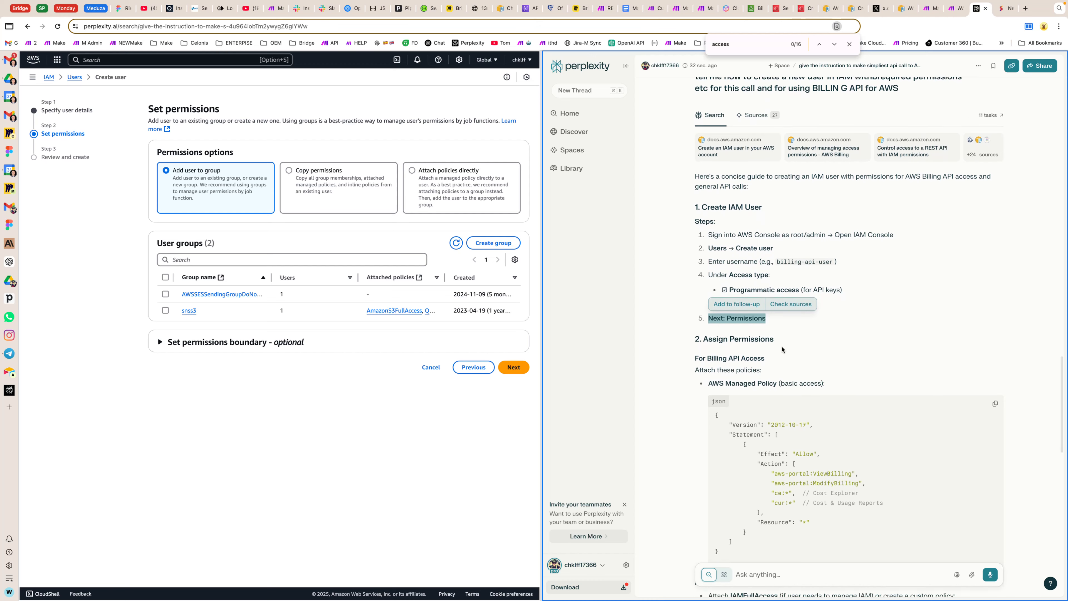
{"action": "scroll", "coordinate": [782, 349], "scroll_direction": "down", "scroll_amount": 1}
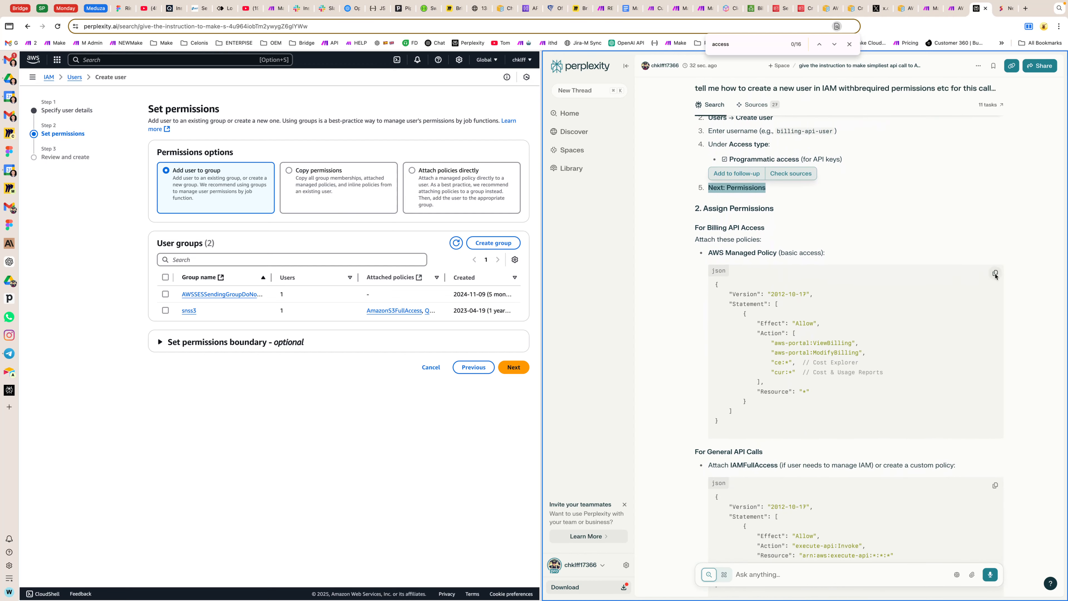
{"action": "left_click", "coordinate": [413, 170]}
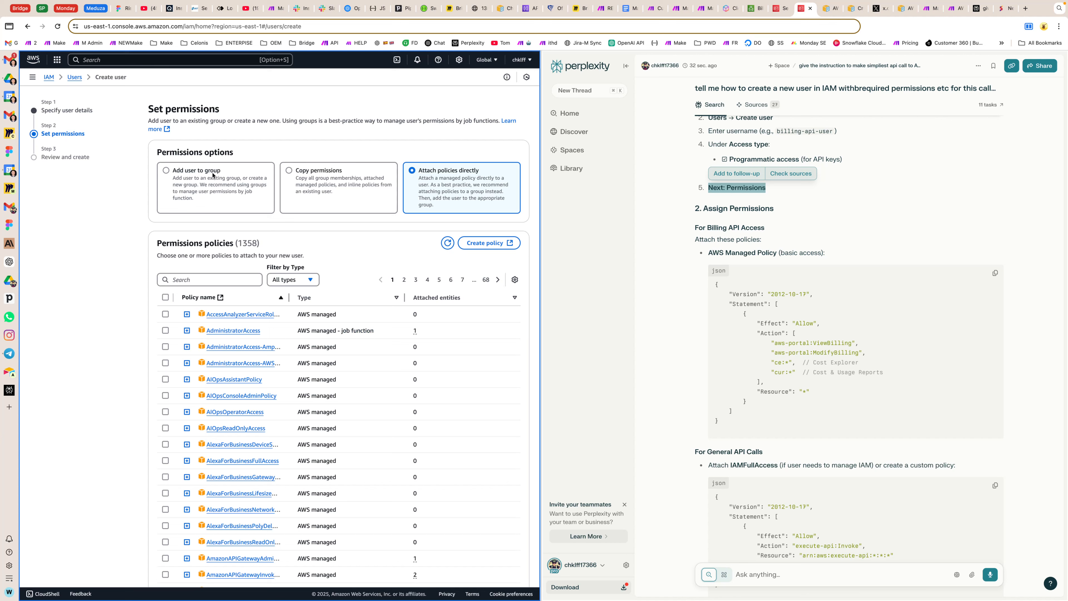
{"action": "left_click", "coordinate": [187, 172]}
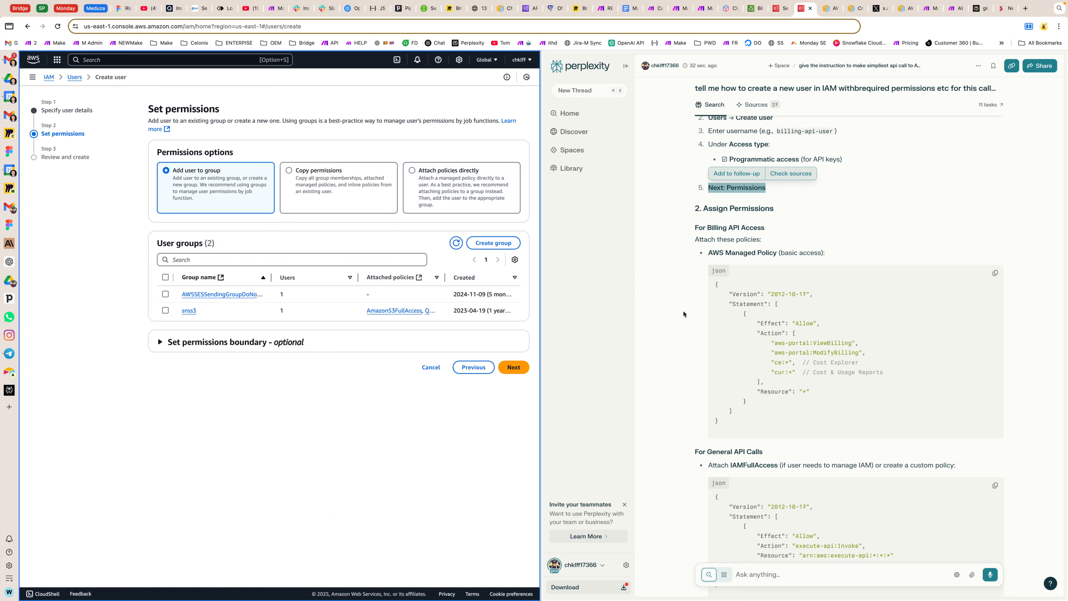
Step: Examine the guide's billing and general API policies and compare attaching policies directly with adding the user to a group
{"action": "scroll", "coordinate": [695, 295], "scroll_direction": "down", "scroll_amount": 5}
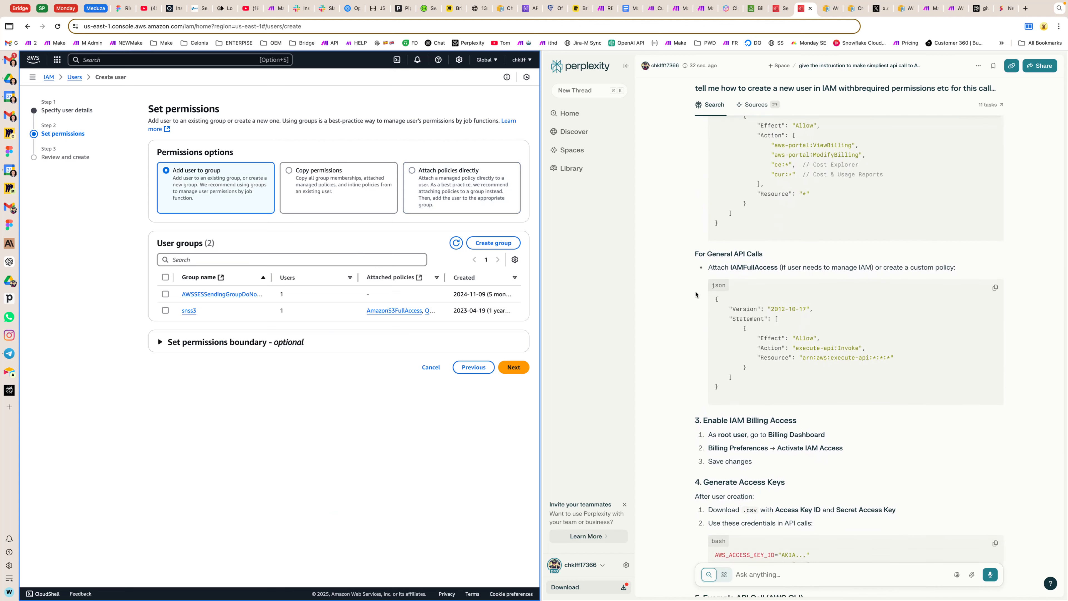
{"action": "scroll", "coordinate": [694, 295], "scroll_direction": "up", "scroll_amount": 3}
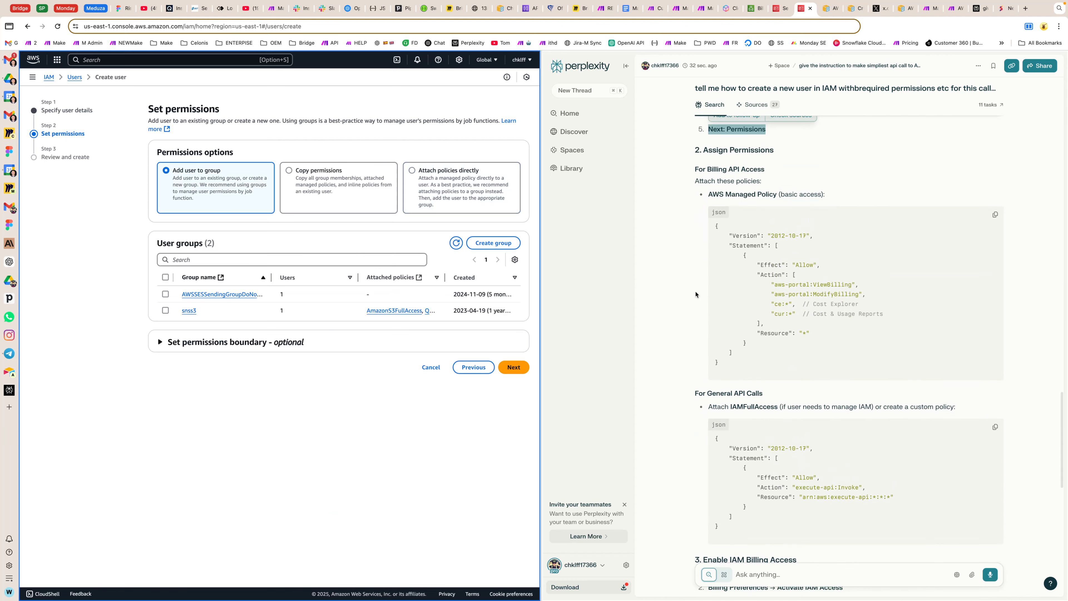
{"action": "scroll", "coordinate": [695, 295], "scroll_direction": "down", "scroll_amount": 3}
{"action": "scroll", "coordinate": [696, 294], "scroll_direction": "up", "scroll_amount": 3}
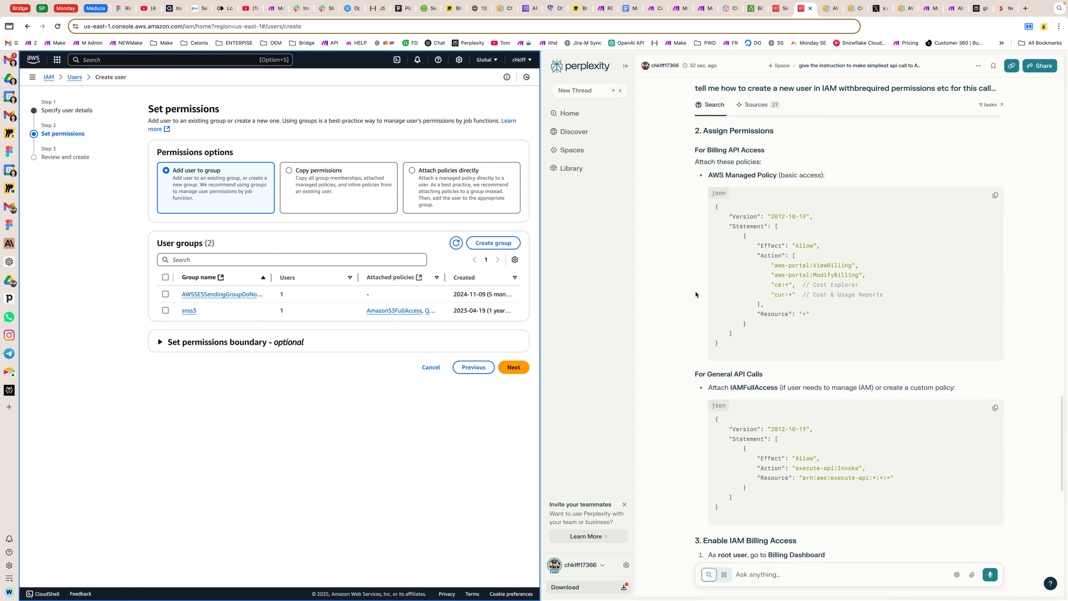
{"action": "scroll", "coordinate": [696, 295], "scroll_direction": "down", "scroll_amount": 5}
{"action": "scroll", "coordinate": [696, 295], "scroll_direction": "up", "scroll_amount": 5}
{"action": "left_click", "coordinate": [412, 171]}
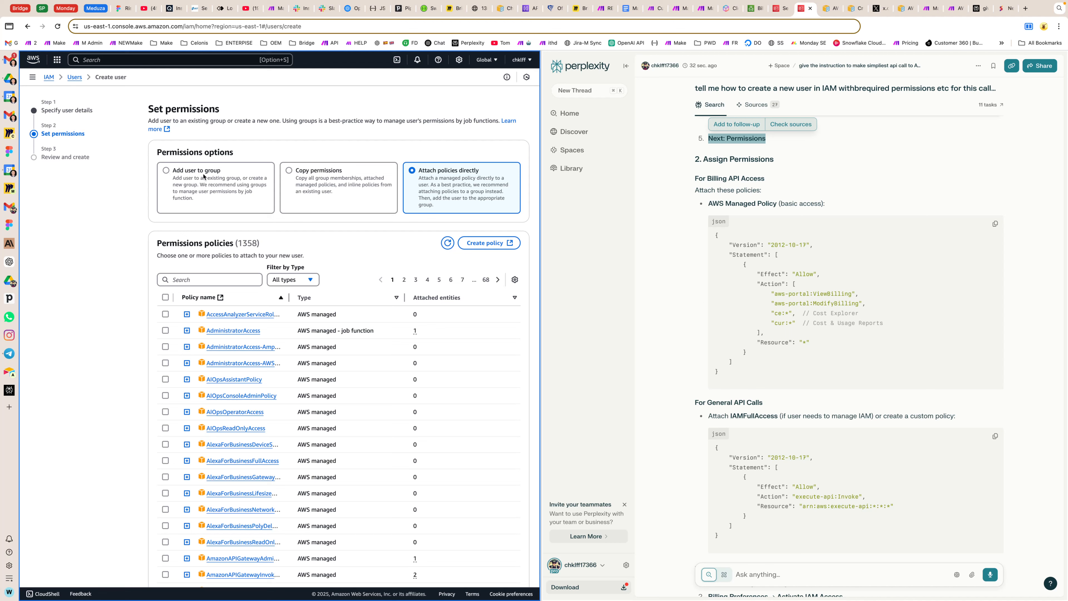
{"action": "left_click", "coordinate": [166, 171]}
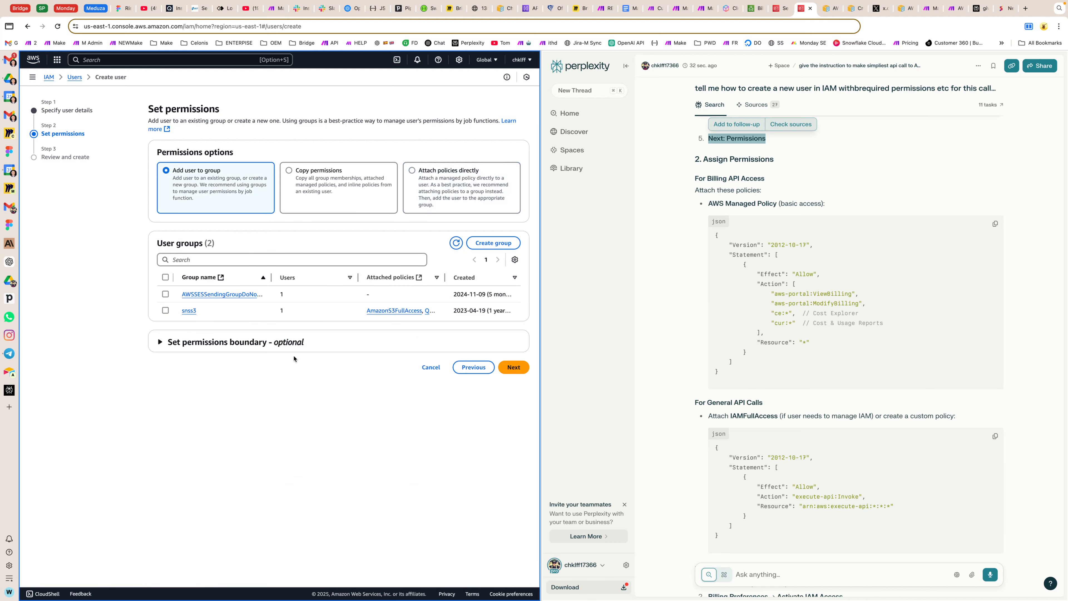
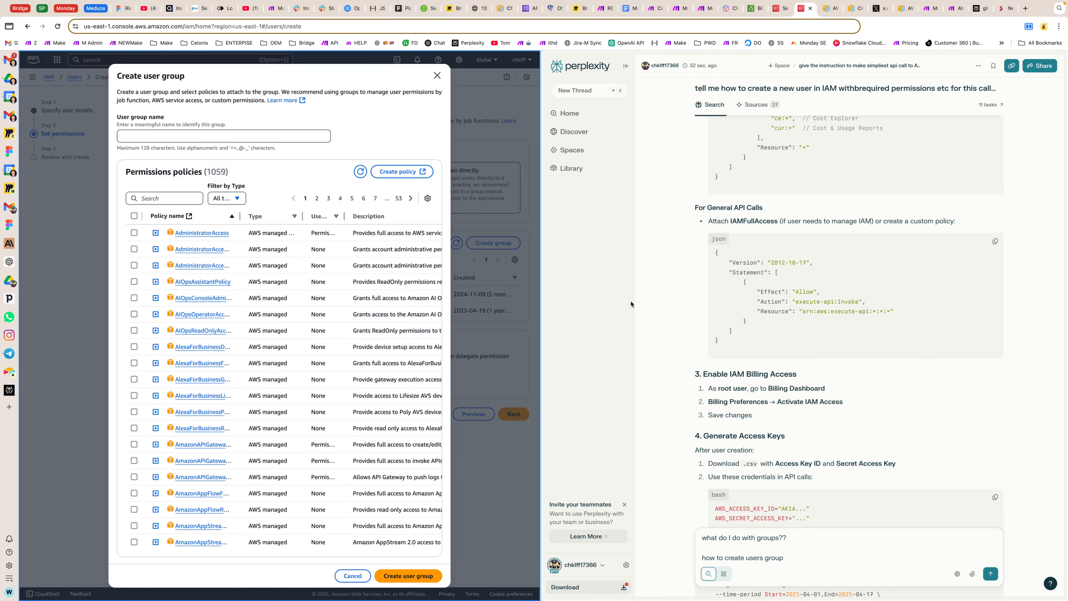
Step: Ask Perplexity what to do with groups and how to create a users group correctly for this user
{"action": "left_click", "coordinate": [820, 557]}
{"action": "type", "text": "for it?"}
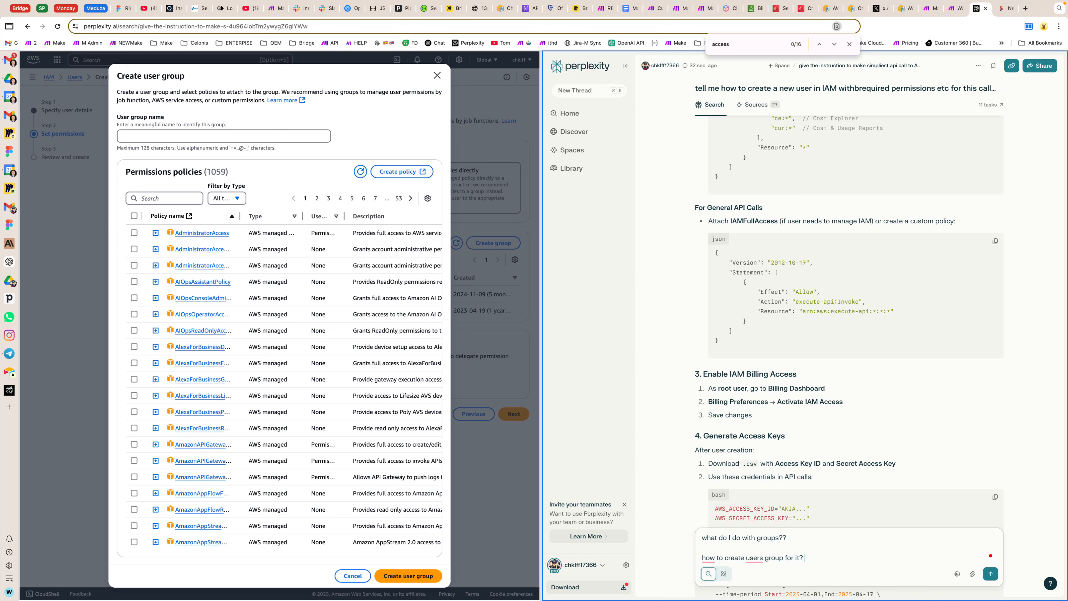
{"action": "type", "text": " correctly?"}
{"action": "key", "text": "Return"}
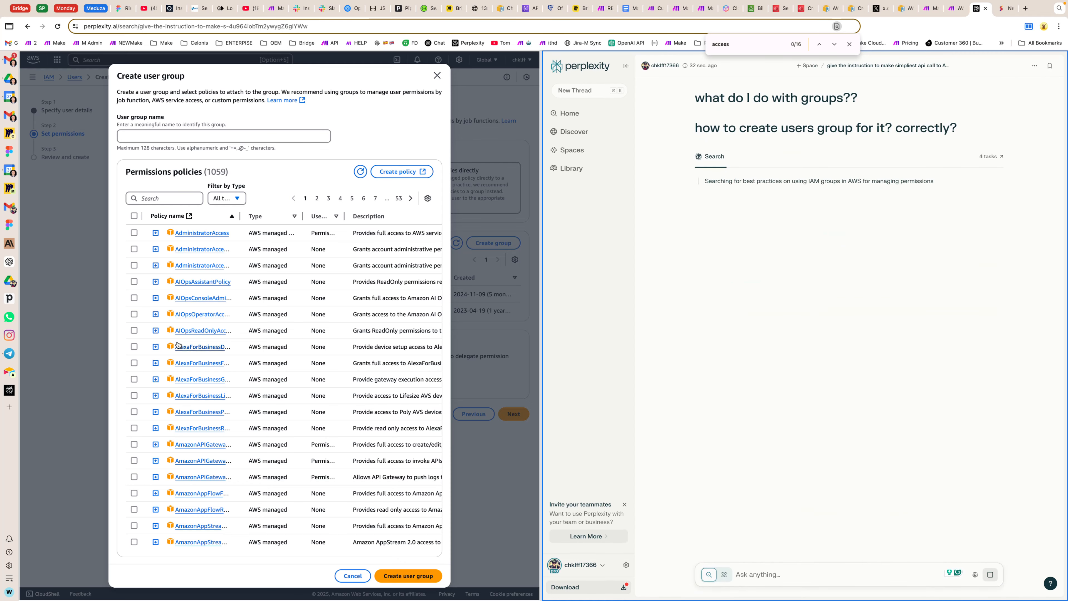
Step: Name the new user group BillingAdmin, based on the group name example in the Perplexity answer
{"action": "left_click", "coordinate": [160, 201]}
{"action": "left_click_drag", "start_coordinate": [708, 327], "coordinate": [900, 337]}
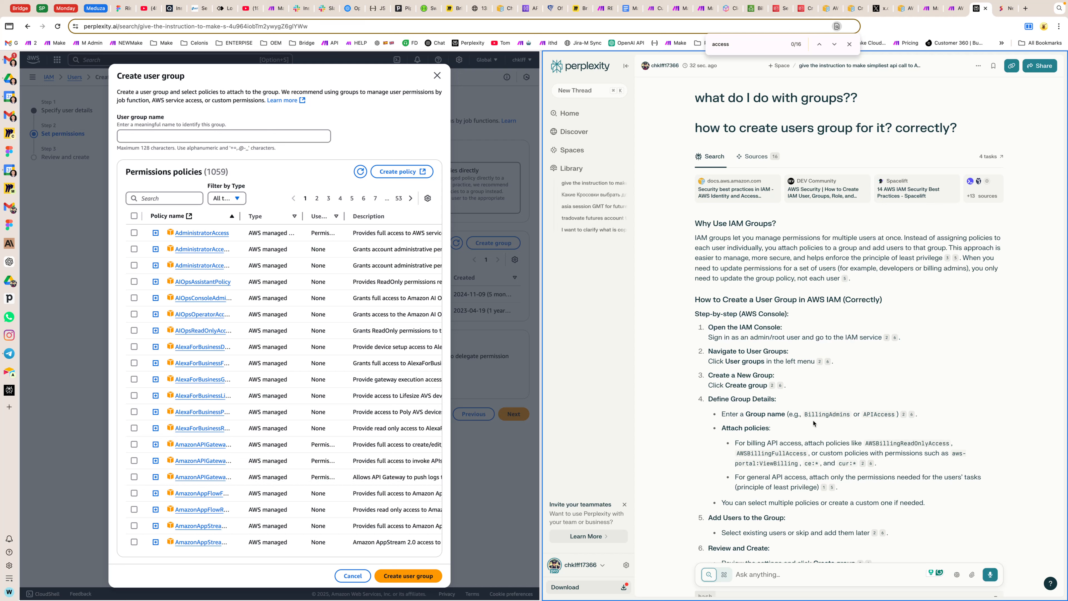
{"action": "double_click", "coordinate": [824, 415]}
{"action": "key", "text": "super+c"}
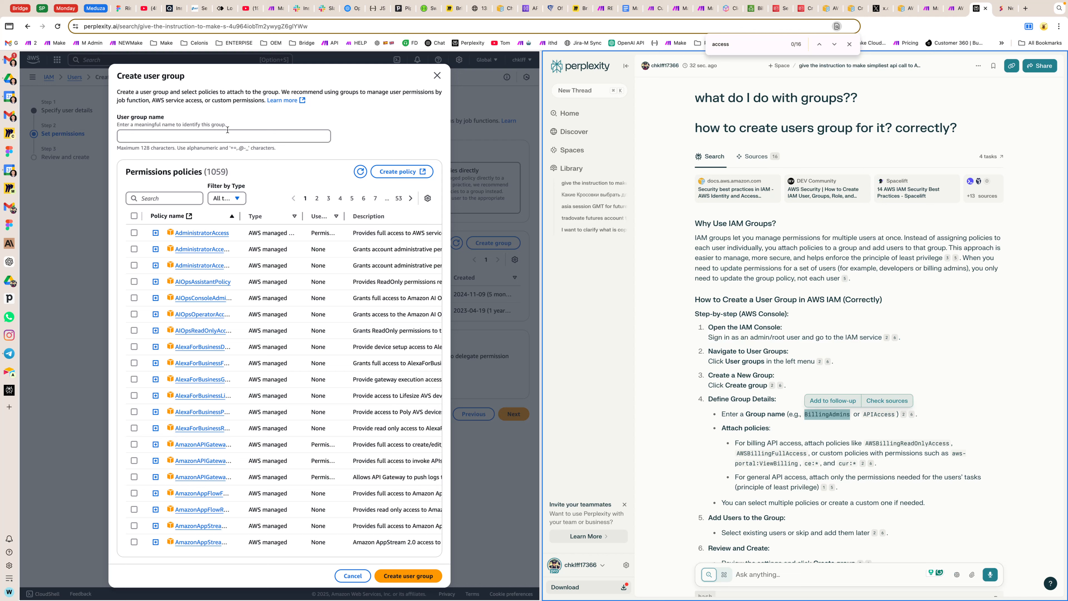
{"action": "left_click", "coordinate": [221, 134]}
{"action": "key", "text": "super+v"}
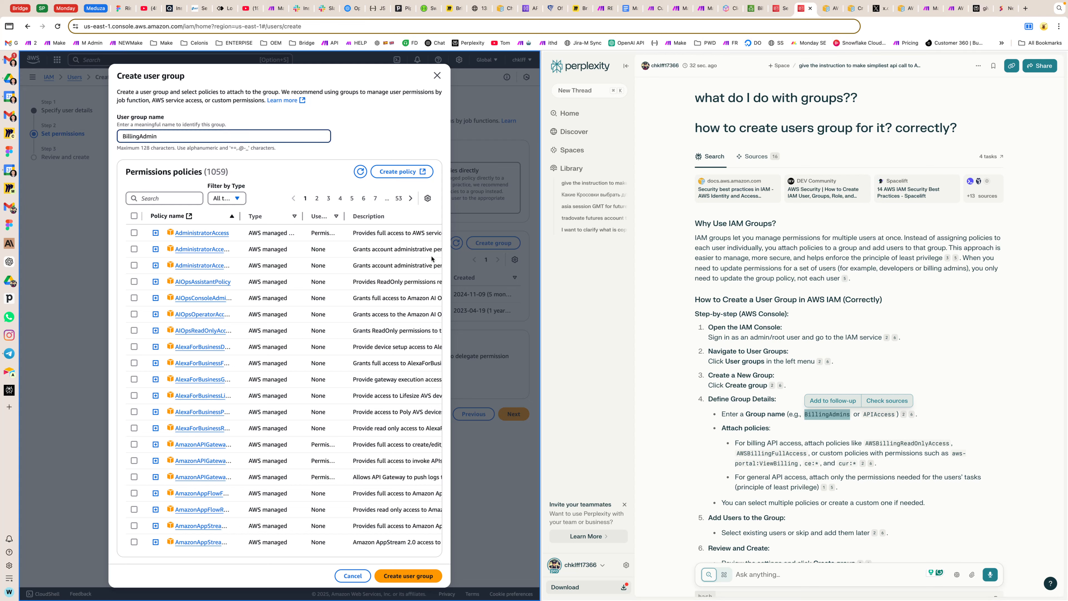
Step: Find the AWSBillingReadOnlyAccess policy suggested in the answer and select it for the new group
{"action": "left_click", "coordinate": [769, 426]}
{"action": "scroll", "coordinate": [783, 443], "scroll_direction": "down", "scroll_amount": 2}
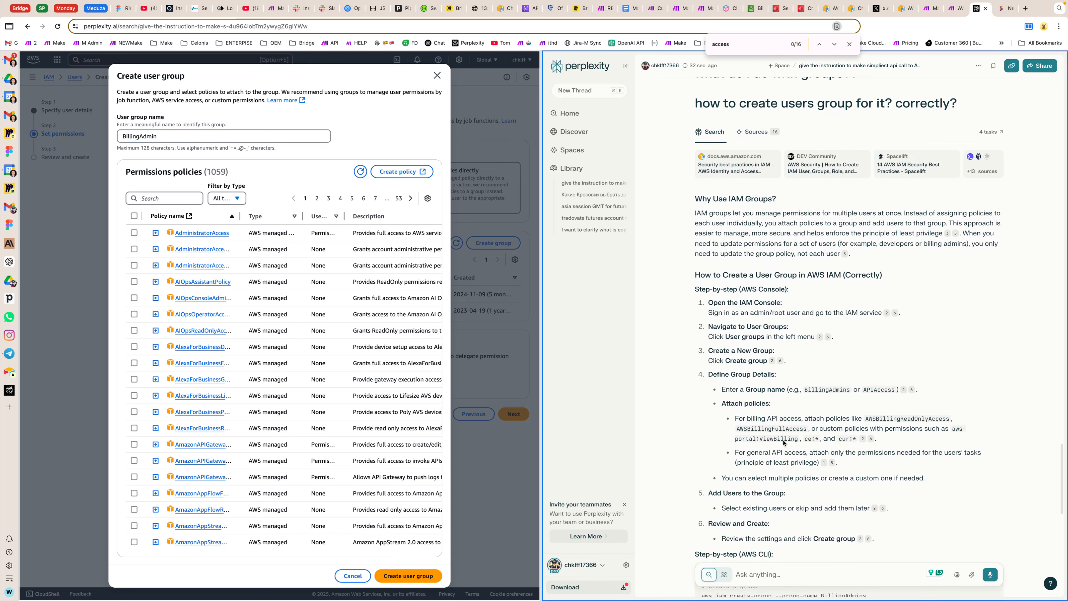
{"action": "double_click", "coordinate": [871, 355]}
{"action": "key", "text": "super+c"}
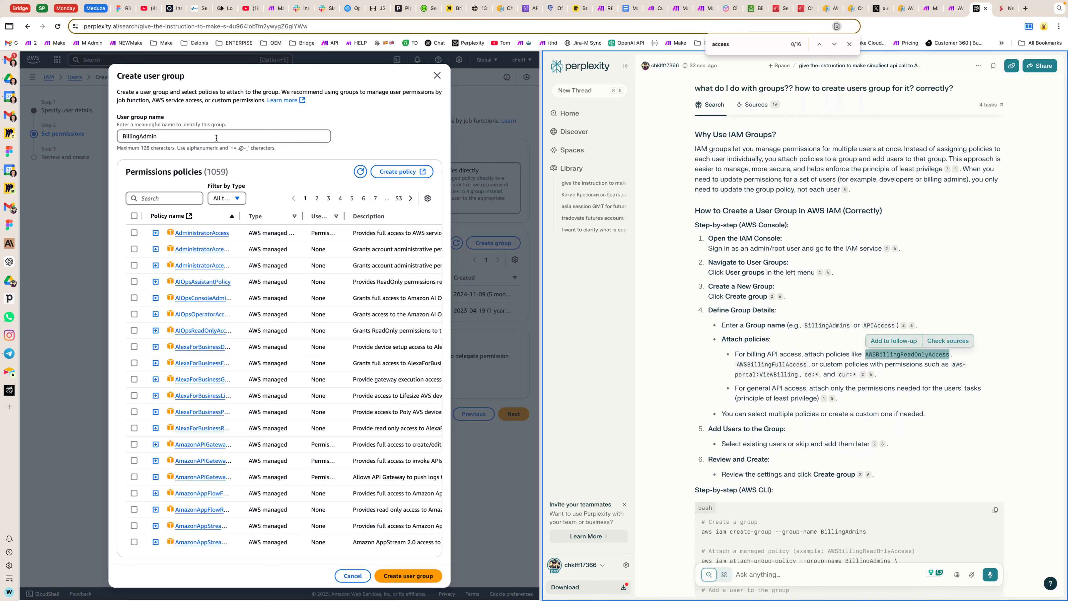
{"action": "left_click", "coordinate": [172, 198]}
{"action": "key", "text": "super+v"}
{"action": "left_click", "coordinate": [134, 387]}
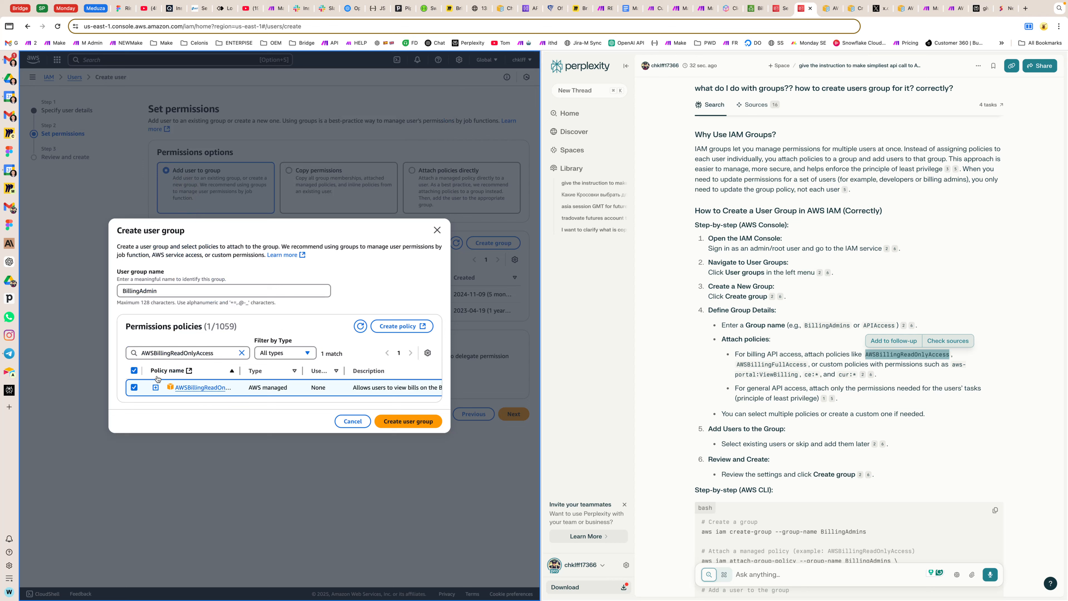
Step: Look for the answer's full-access billing policy in the permissions policies, shortening the search term to AWSBilling
{"action": "double_click", "coordinate": [224, 353]}
{"action": "key", "text": "super+c"}
{"action": "key", "text": "BackSpace"}
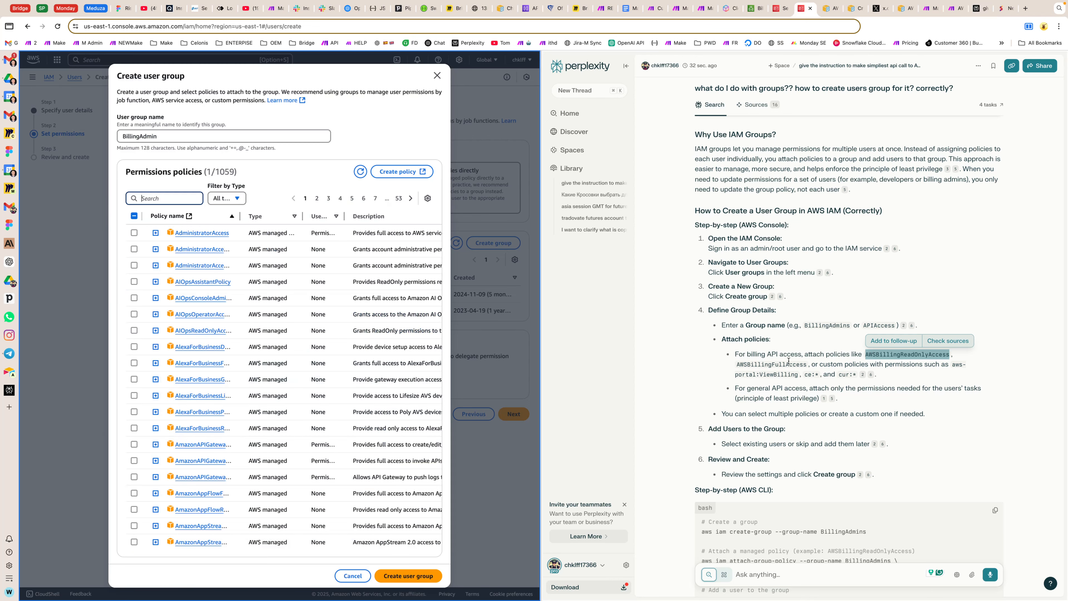
{"action": "key", "text": "super+f"}
{"action": "double_click", "coordinate": [742, 364]}
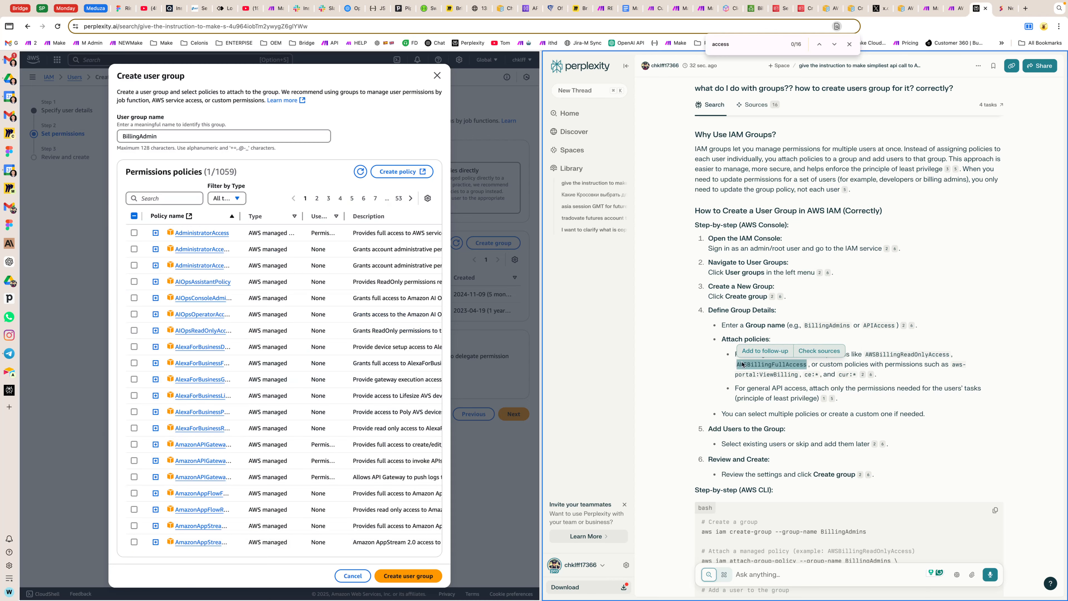
{"action": "key", "text": "Escape"}
{"action": "left_click", "coordinate": [181, 198]}
{"action": "key", "text": "super+v"}
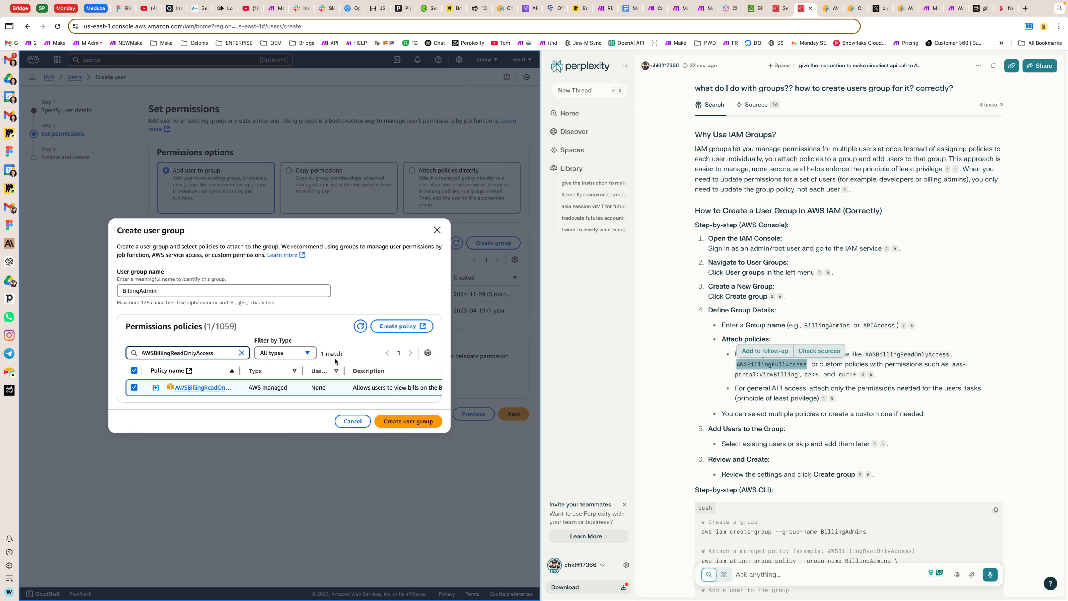
{"action": "left_click_drag", "start_coordinate": [187, 354], "coordinate": [215, 353]}
{"action": "key", "text": "BackSpace"}
{"action": "key", "text": "BackSpace"}
{"action": "key", "text": "BackSpace"}
{"action": "key", "text": "BackSpace"}
{"action": "key", "text": "BackSpace"}
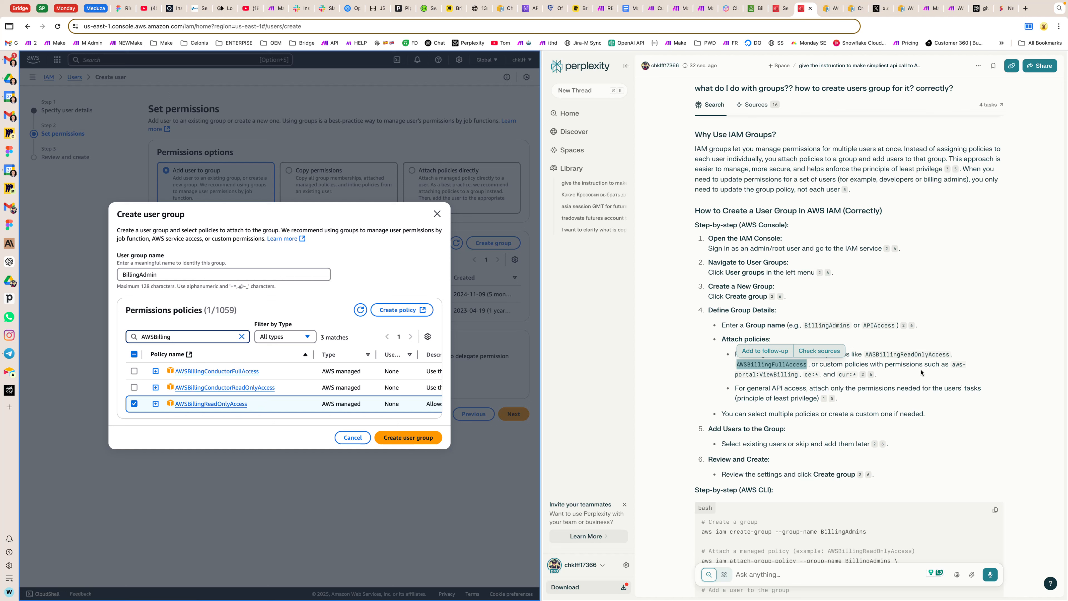
Step: Read the answer's notes on custom policies, adding users and best practices, and go back to the earlier permissions guide
{"action": "left_click_drag", "start_coordinate": [811, 364], "coordinate": [947, 374]}
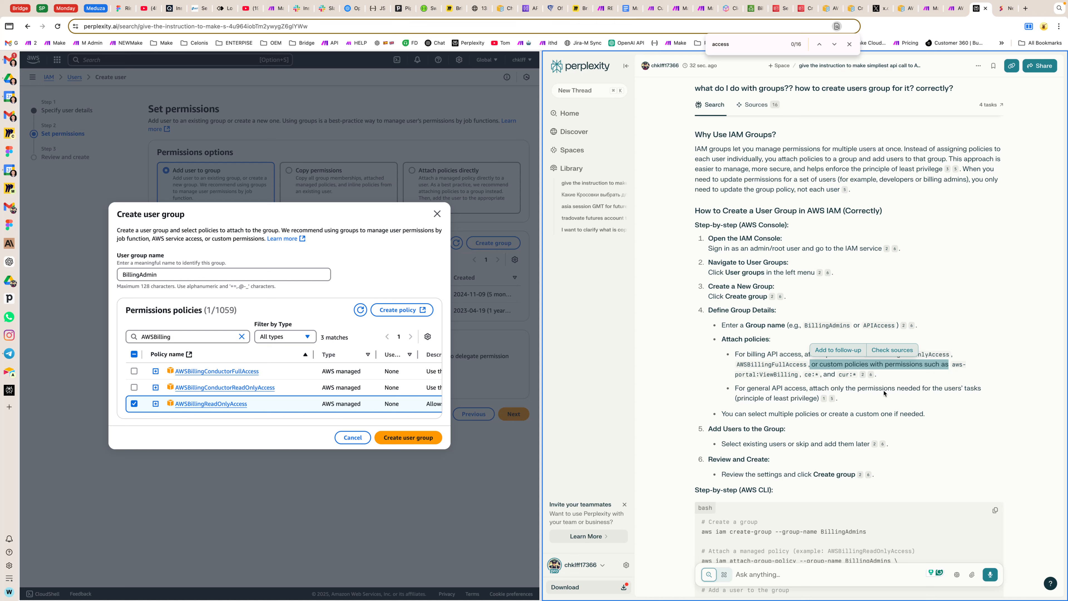
{"action": "triple_click", "coordinate": [861, 389]}
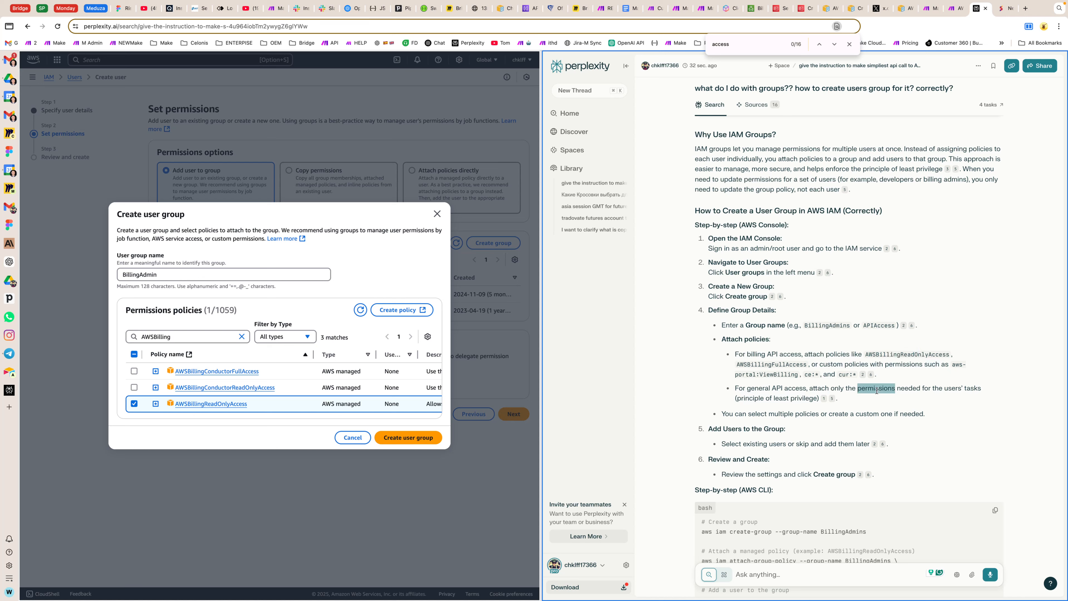
{"action": "left_click", "coordinate": [880, 391]}
{"action": "scroll", "coordinate": [819, 421], "scroll_direction": "down", "scroll_amount": 3}
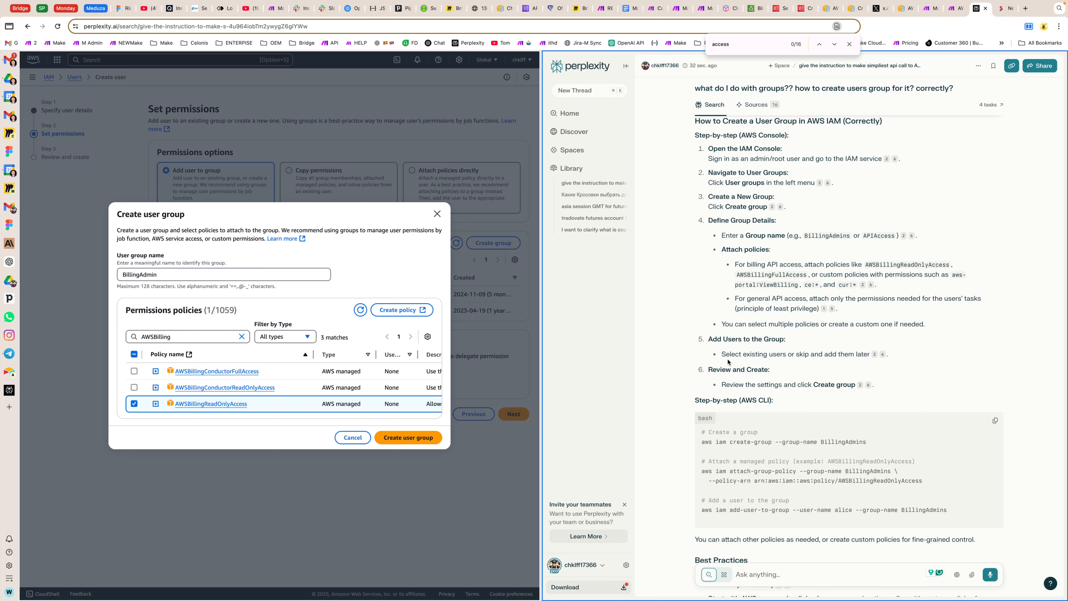
{"action": "left_click_drag", "start_coordinate": [707, 346], "coordinate": [870, 355]}
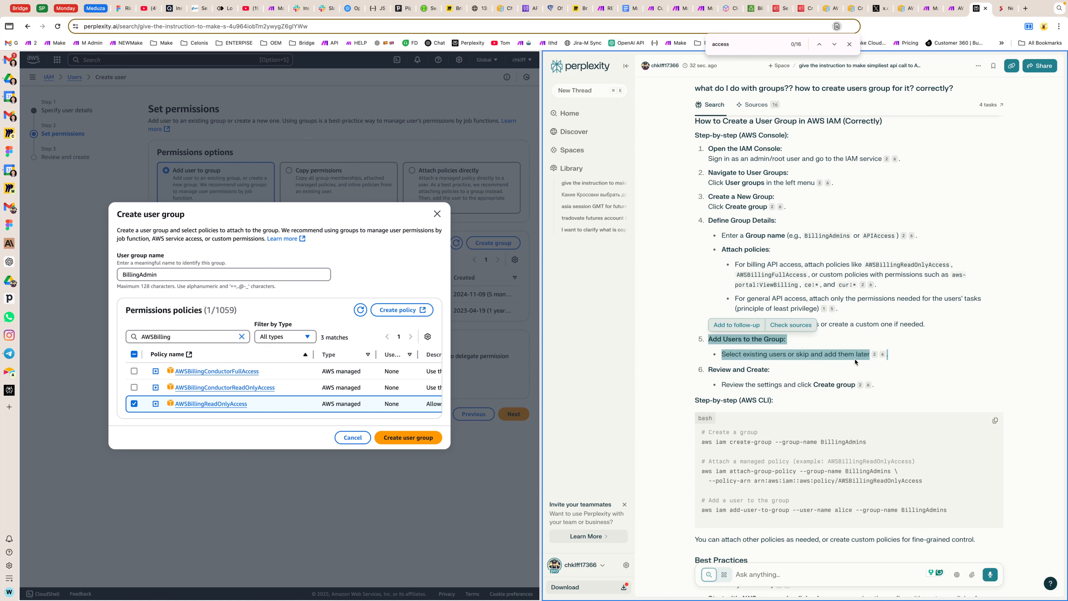
{"action": "left_click", "coordinate": [919, 364]}
{"action": "scroll", "coordinate": [865, 355], "scroll_direction": "down", "scroll_amount": 2}
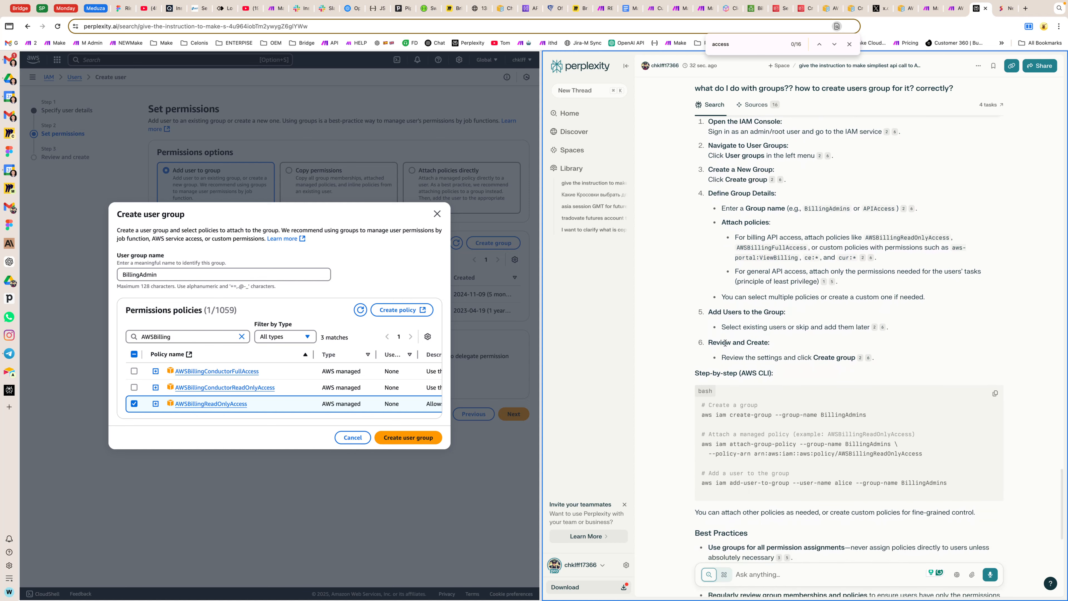
{"action": "scroll", "coordinate": [725, 343], "scroll_direction": "down", "scroll_amount": 3}
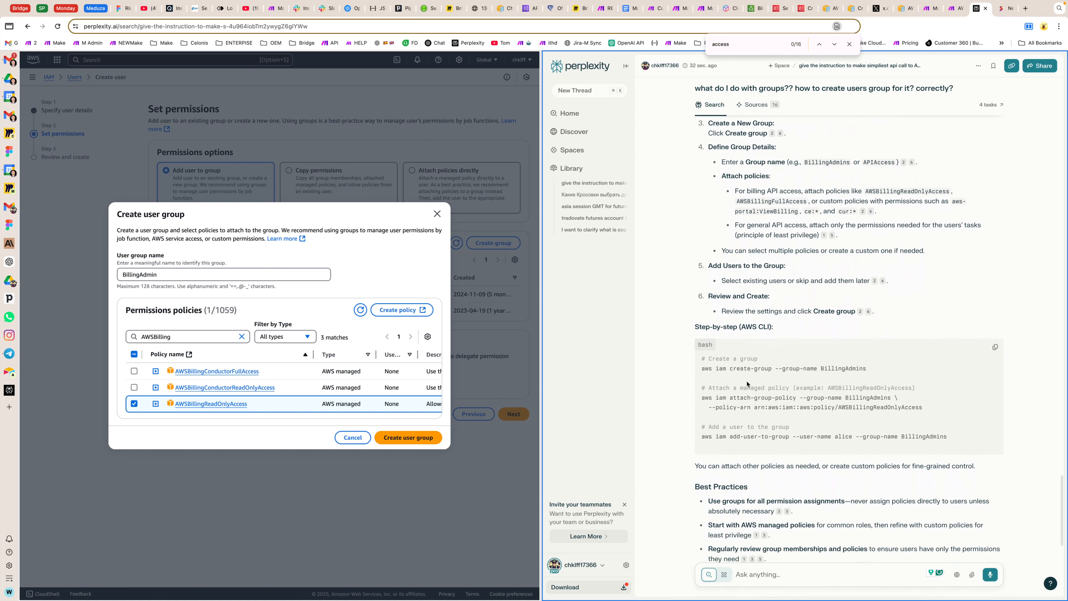
{"action": "scroll", "coordinate": [746, 383], "scroll_direction": "down", "scroll_amount": 20}
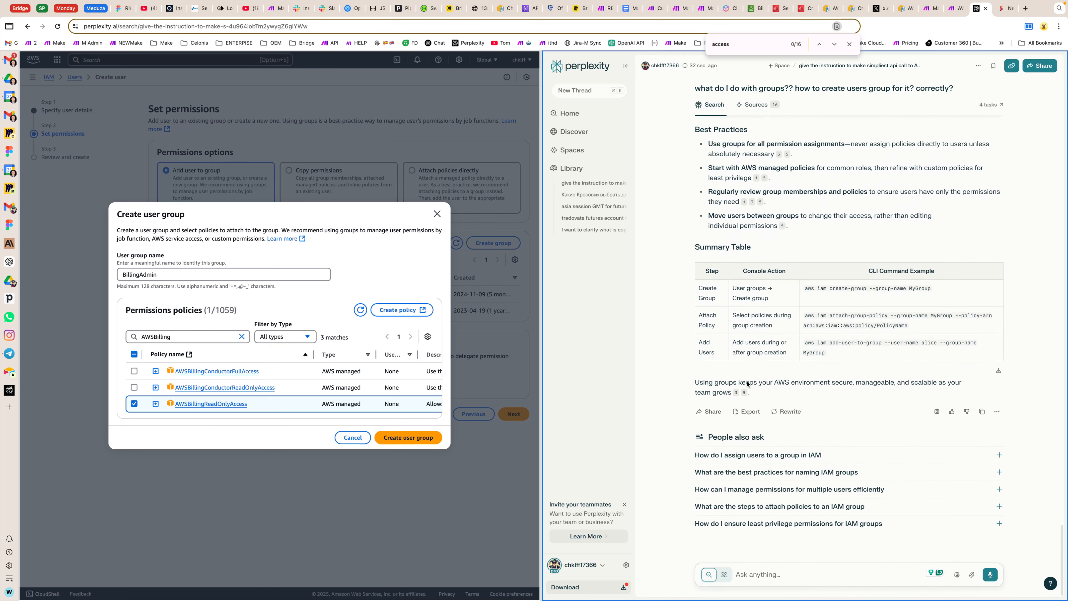
{"action": "scroll", "coordinate": [747, 383], "scroll_direction": "up", "scroll_amount": 15}
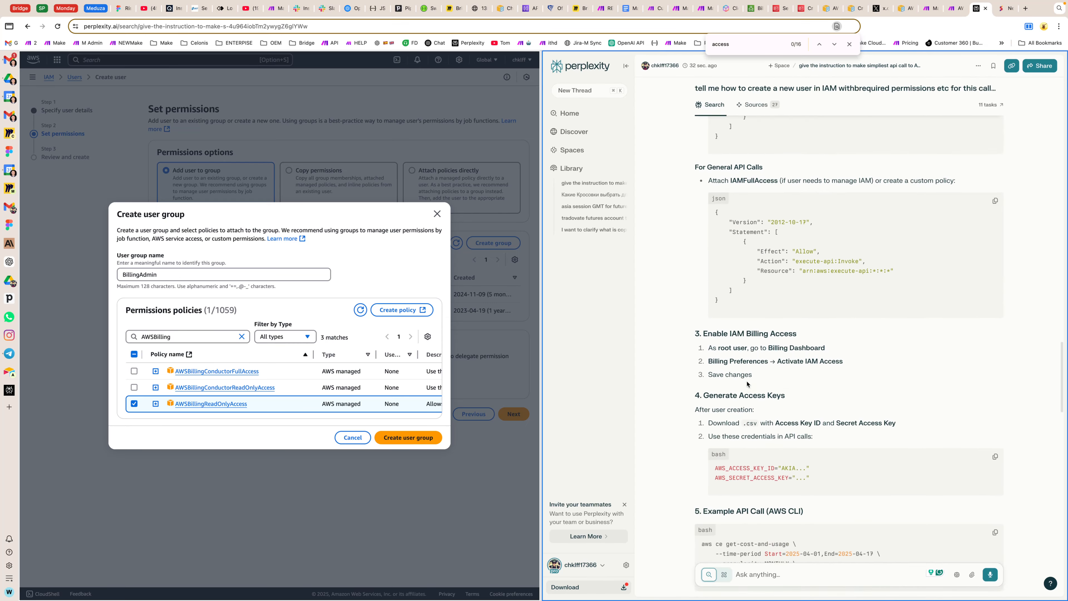
{"action": "scroll", "coordinate": [746, 383], "scroll_direction": "up", "scroll_amount": 15}
Step: Create the BillingAdmin user group and check the actions in the guide's billing API policy JSON
{"action": "left_click", "coordinate": [408, 437]}
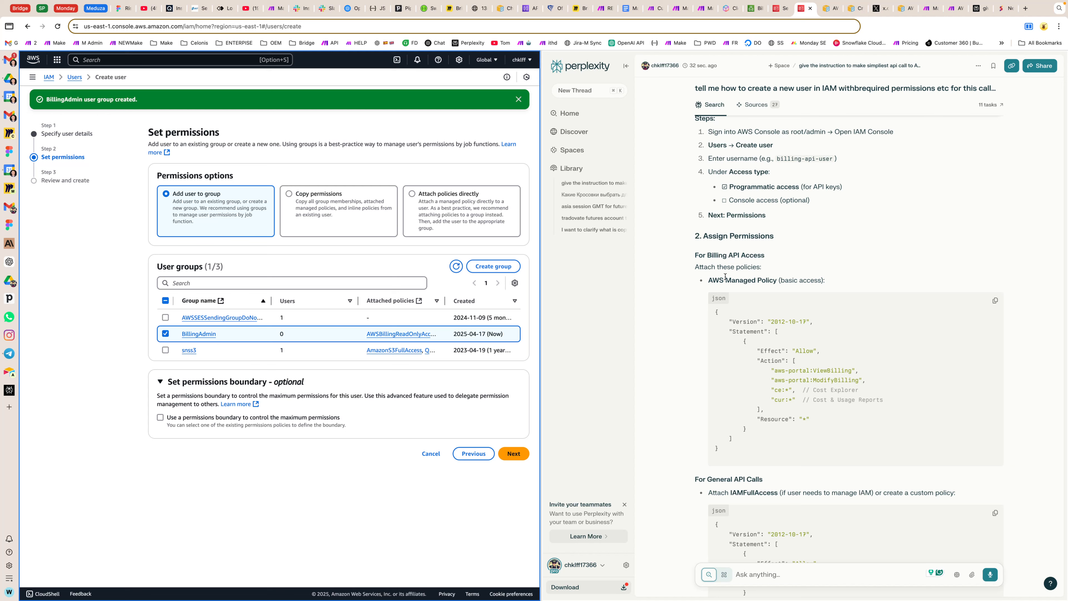
{"action": "scroll", "coordinate": [719, 308], "scroll_direction": "down", "scroll_amount": 4}
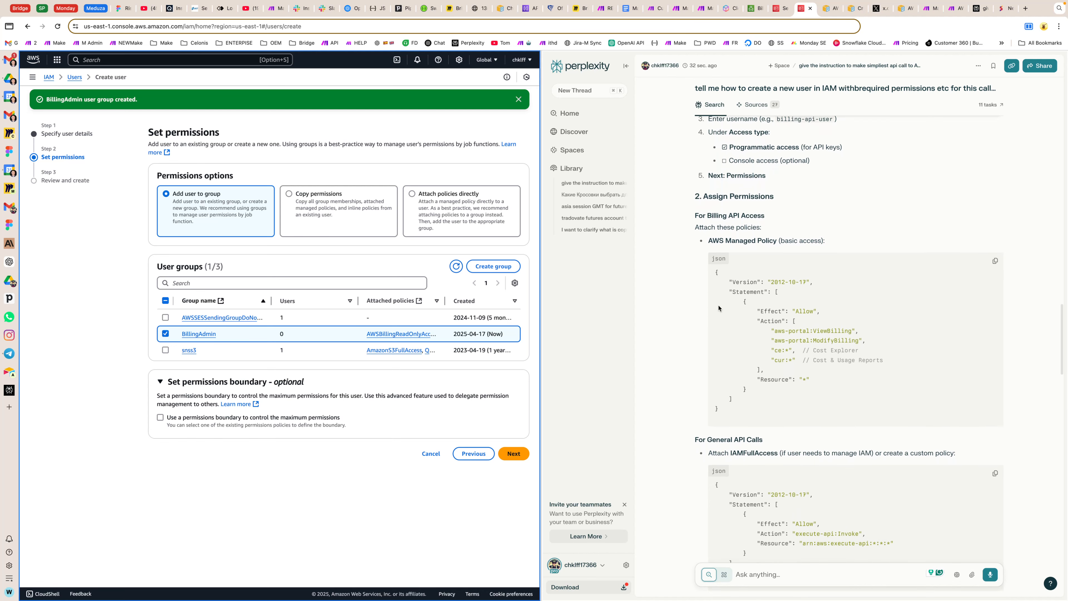
{"action": "left_click_drag", "start_coordinate": [771, 286], "coordinate": [874, 347]}
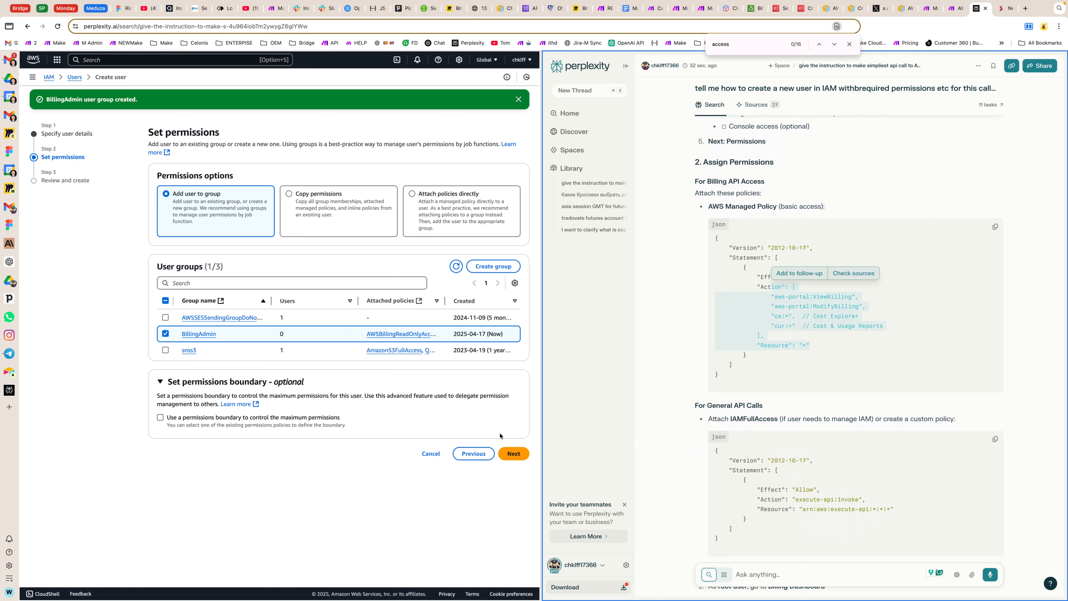
Step: Choose to attach policies directly, start a new custom policy, and copy the guide's complete billing API policy JSON
{"action": "left_click", "coordinate": [411, 194]}
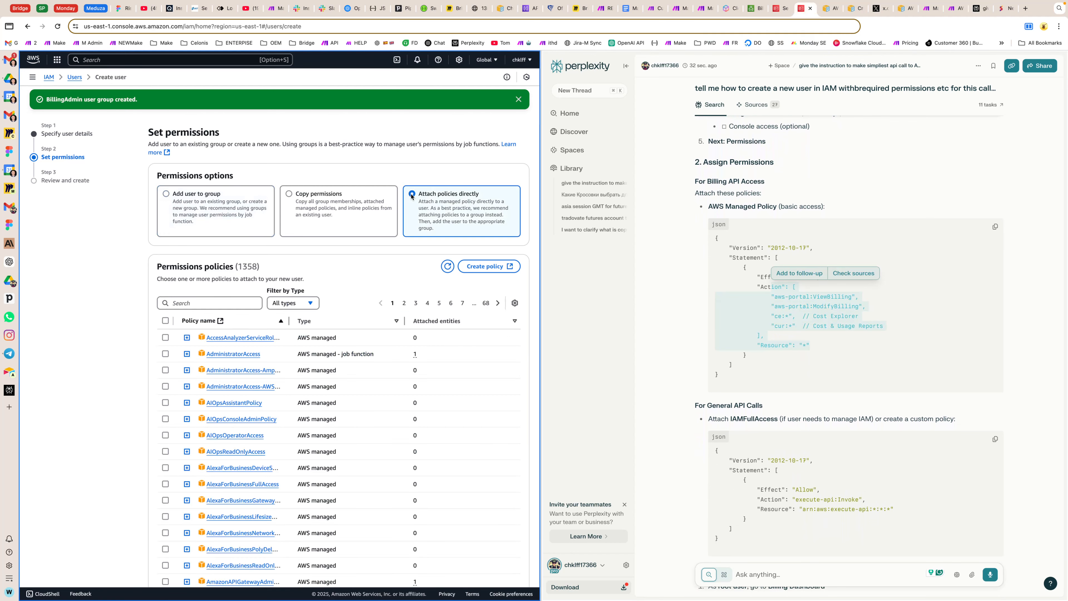
{"action": "left_click", "coordinate": [489, 265]}
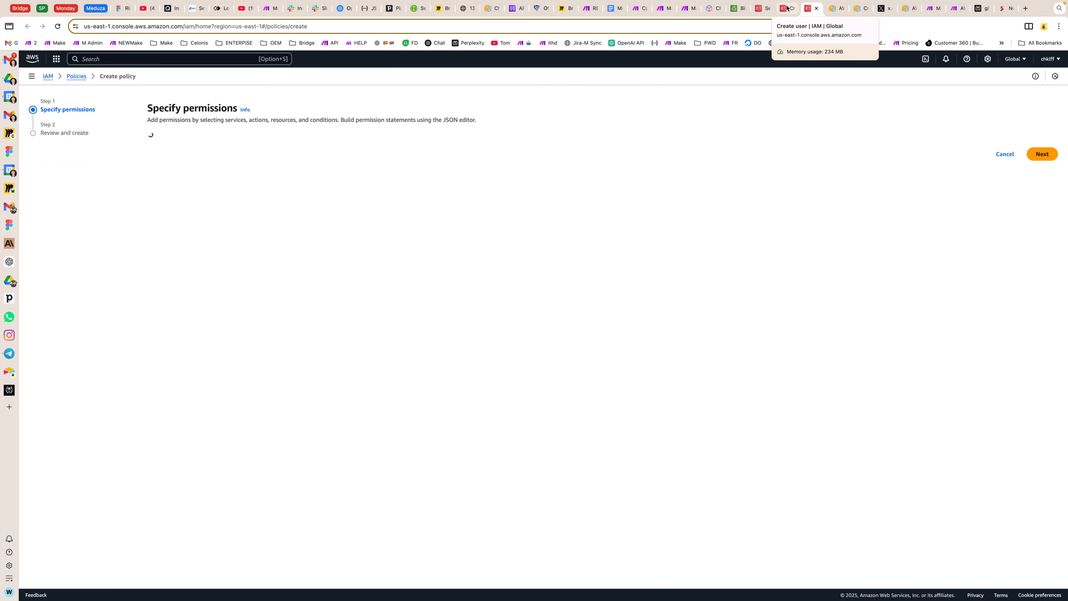
{"action": "left_click", "coordinate": [786, 8]}
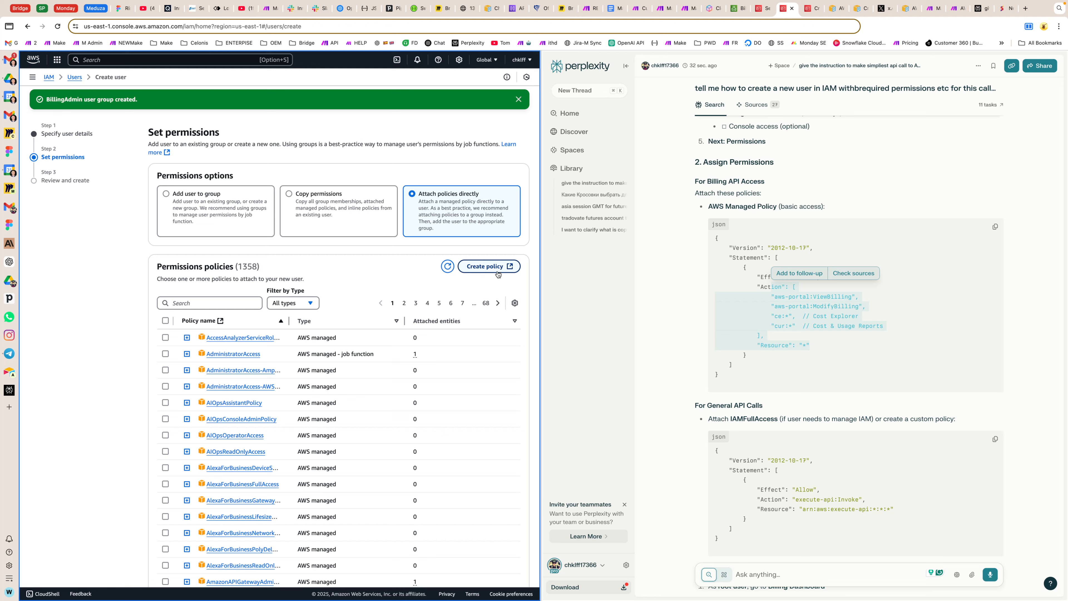
{"action": "left_click", "coordinate": [774, 307]}
{"action": "key", "text": "super+f"}
{"action": "left_click_drag", "start_coordinate": [716, 238], "coordinate": [719, 374]}
{"action": "key", "text": "super+c"}
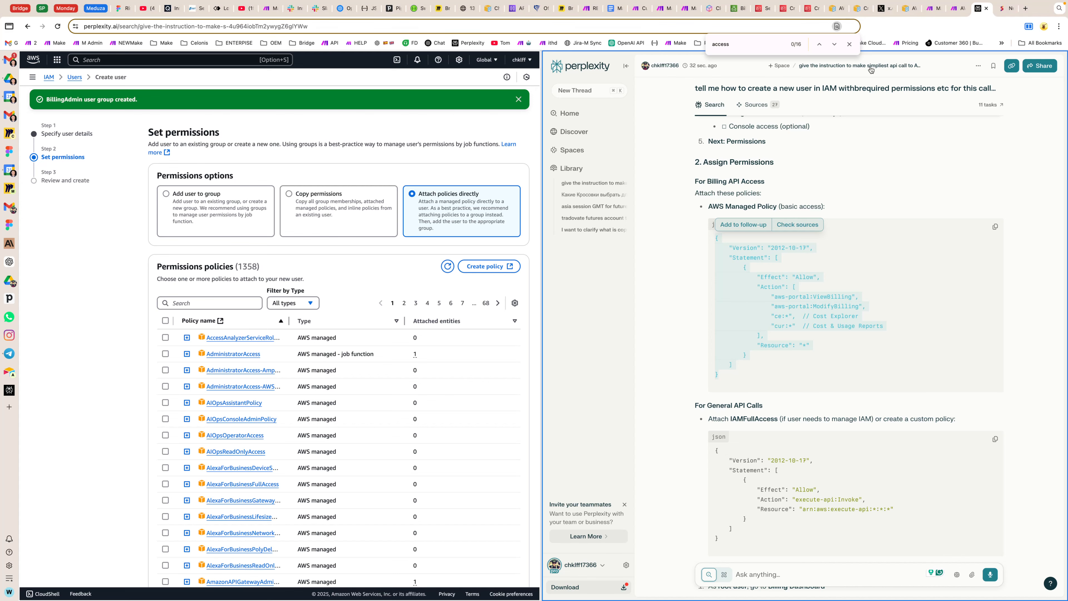
Step: Replace the default JSON in the IAM policy editor with the copied billing policy
{"action": "left_click", "coordinate": [858, 8]}
{"action": "left_click", "coordinate": [836, 8]}
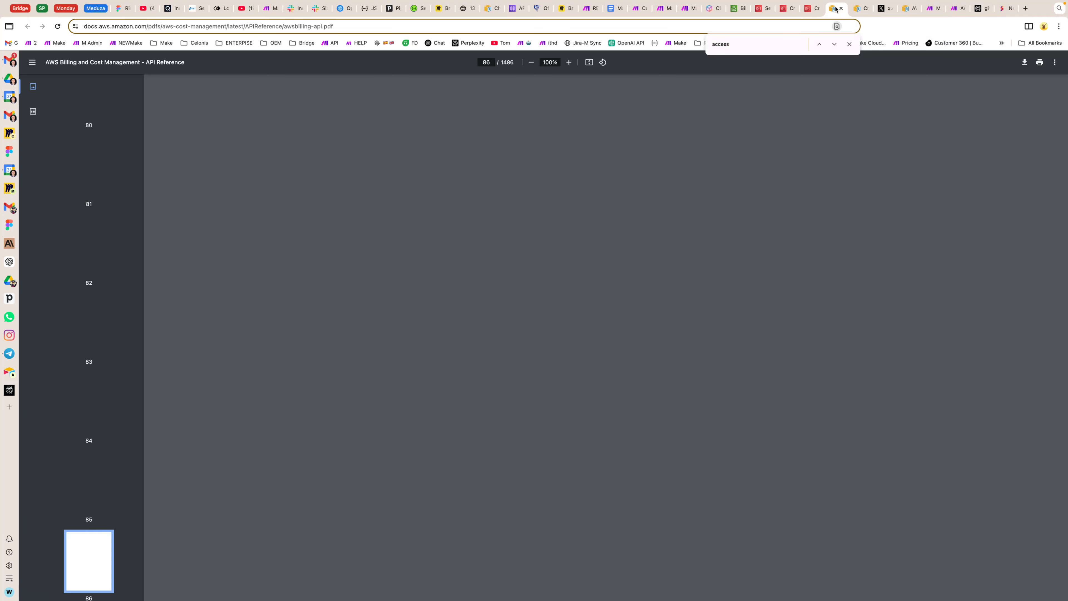
{"action": "left_click", "coordinate": [812, 9]}
{"action": "key", "text": "super+a"}
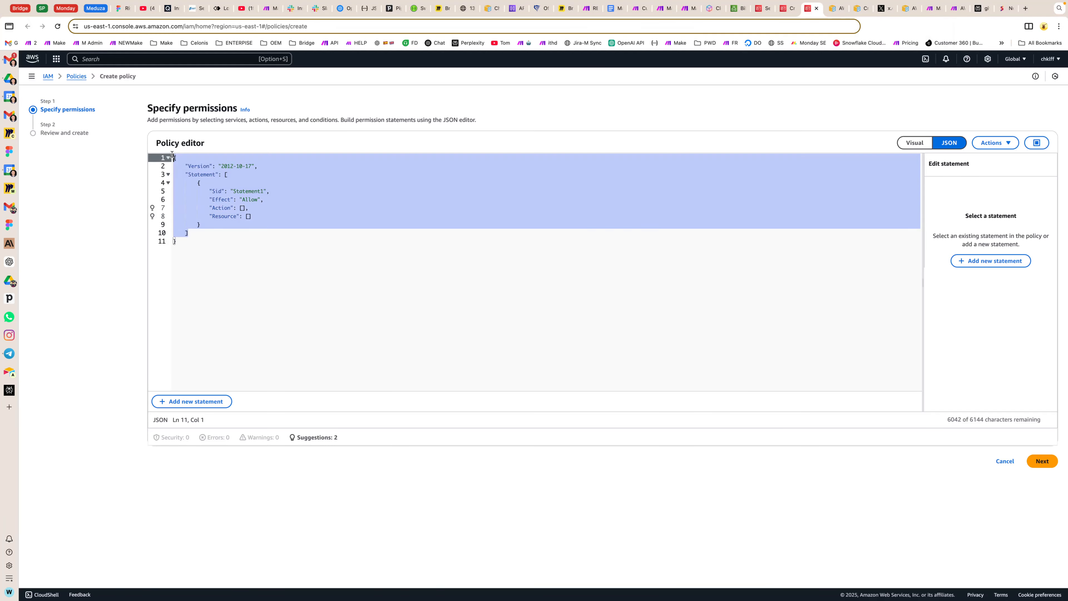
{"action": "left_click", "coordinate": [212, 248]}
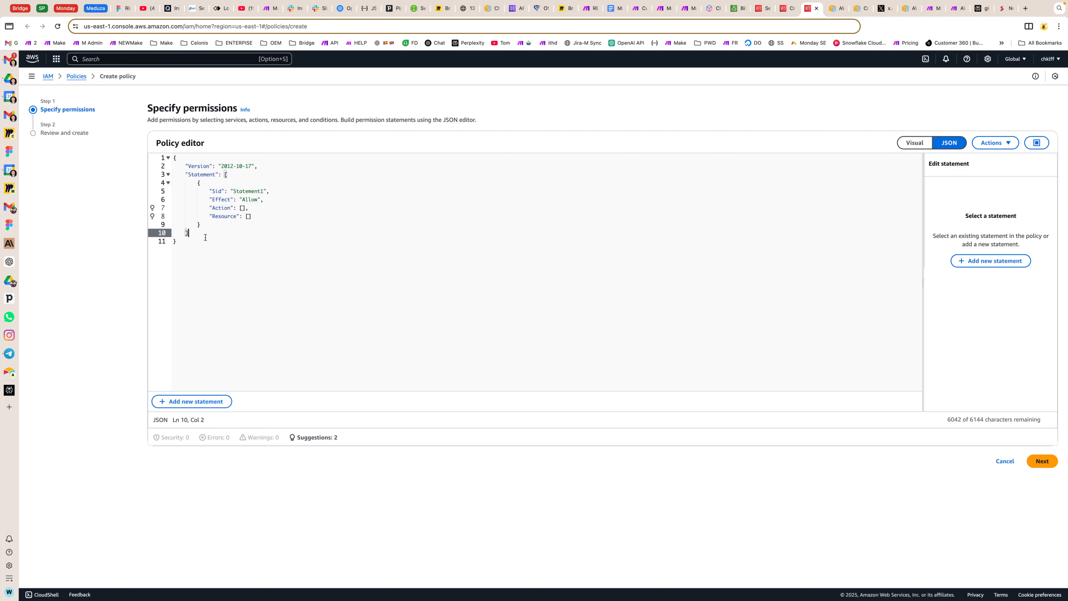
{"action": "key", "text": "super+a"}
{"action": "key", "text": "BackSpace"}
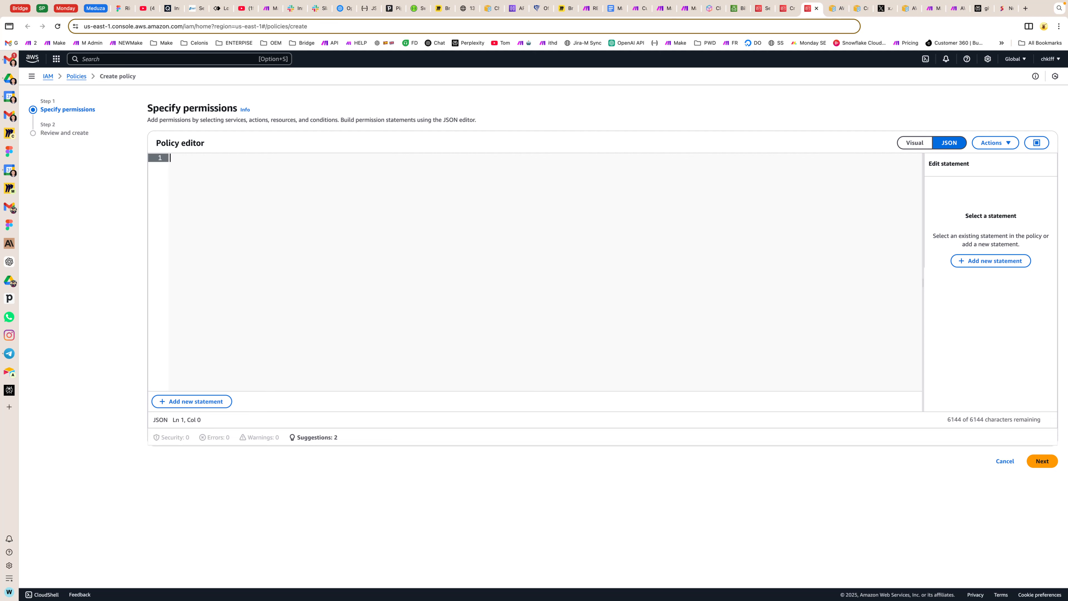
{"action": "key", "text": "super+v"}
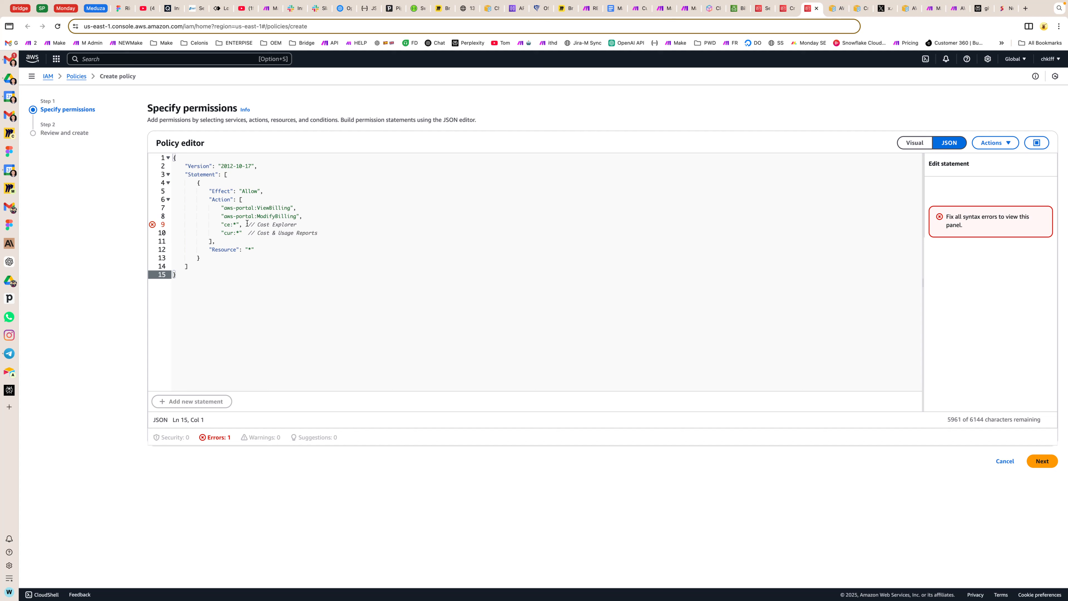
Step: Remove the Cost Explorer and Cost & Usage Reports comments after the "ce:*" and "cur:*" actions in the policy JSON
{"action": "left_click_drag", "start_coordinate": [248, 224], "coordinate": [372, 232]}
{"action": "key", "text": "BackSpace"}
{"action": "key", "text": "BackSpace"}
{"action": "left_click", "coordinate": [343, 289]}
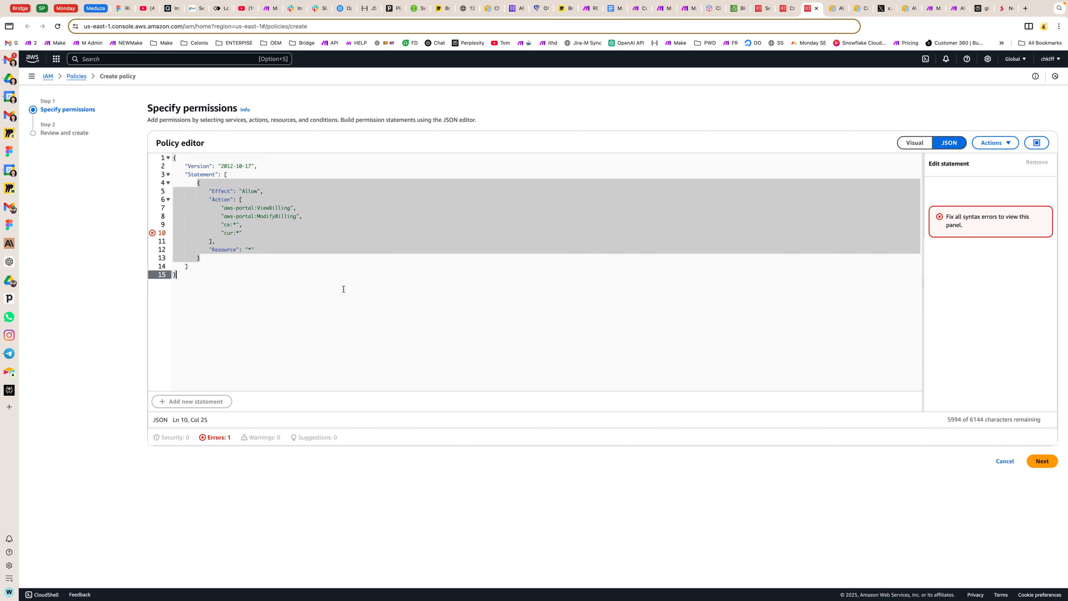
{"action": "left_click", "coordinate": [249, 267]}
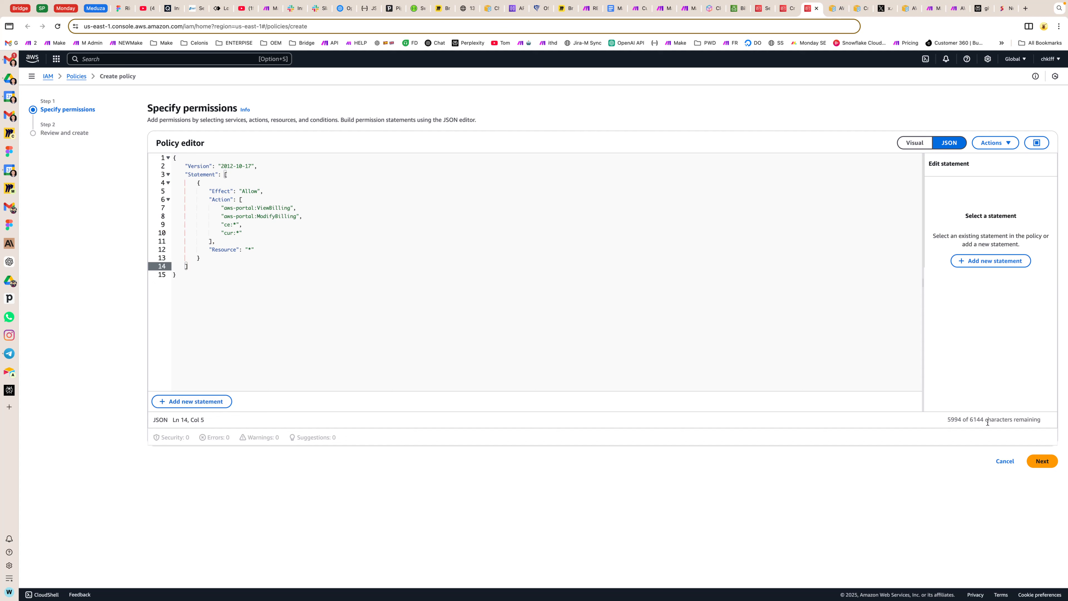
Step: Proceed to the policy review, name the policy CustomBillingPolicy, and create it
{"action": "left_click", "coordinate": [1041, 461]}
{"action": "left_click", "coordinate": [198, 176]}
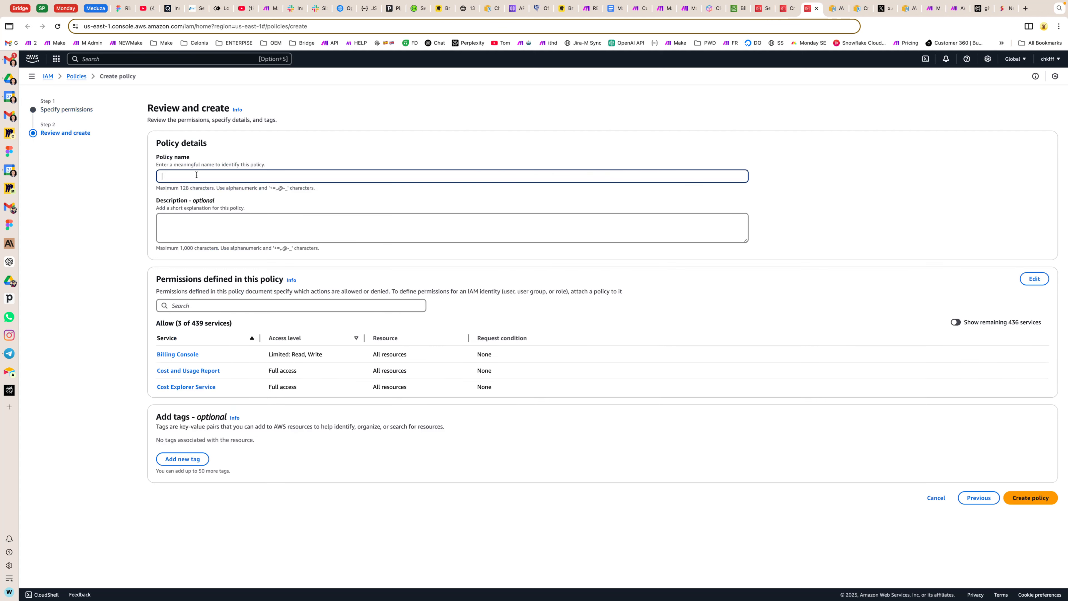
{"action": "type", "text": "CustomBilling Policuy"}
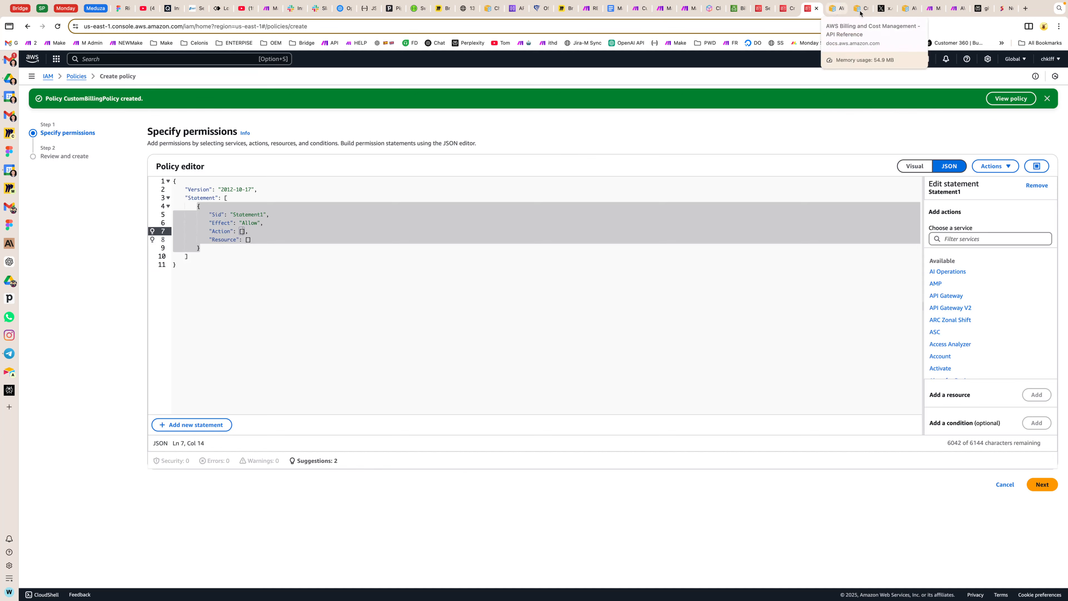
Step: Copy the IAMFullAccess name and the complete execute-api:Invoke policy JSON from the guide's section on general API calls
{"action": "left_click", "coordinate": [978, 8]}
{"action": "scroll", "coordinate": [745, 333], "scroll_direction": "down", "scroll_amount": 5}
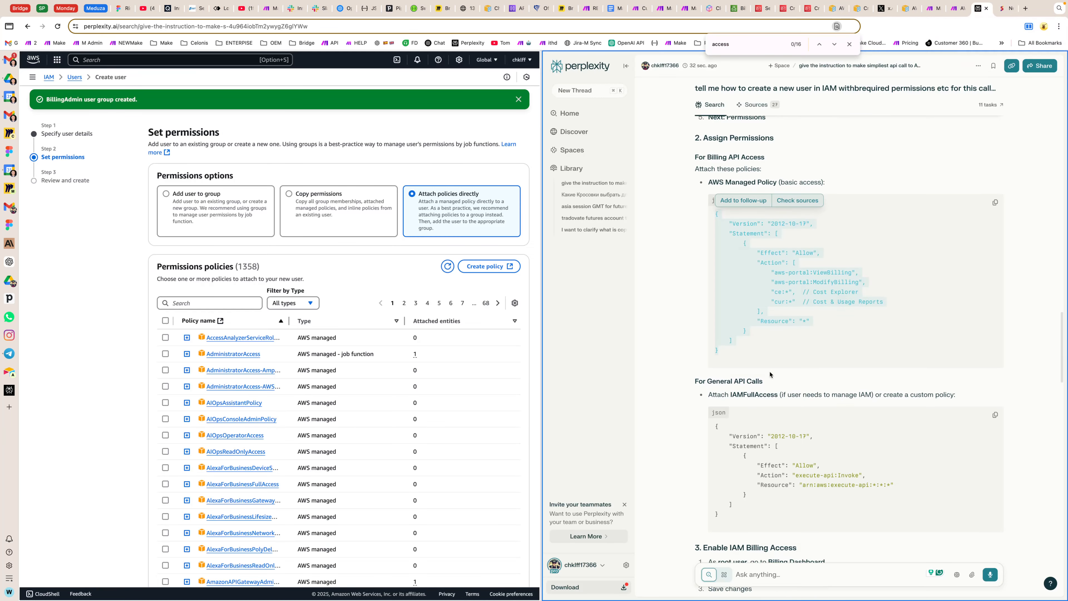
{"action": "left_click_drag", "start_coordinate": [715, 241], "coordinate": [731, 340]}
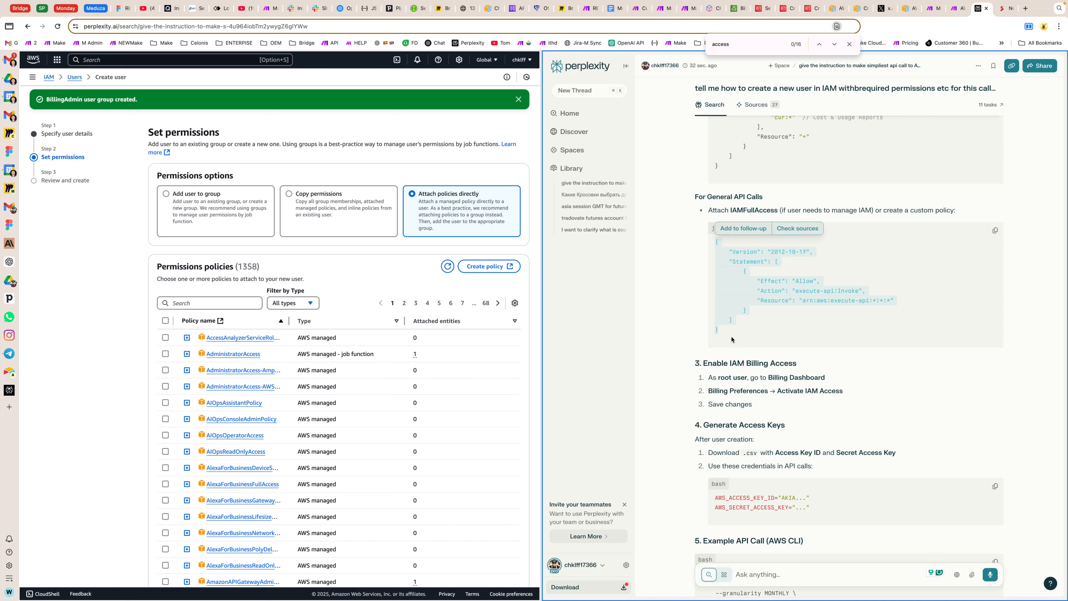
{"action": "double_click", "coordinate": [748, 209]}
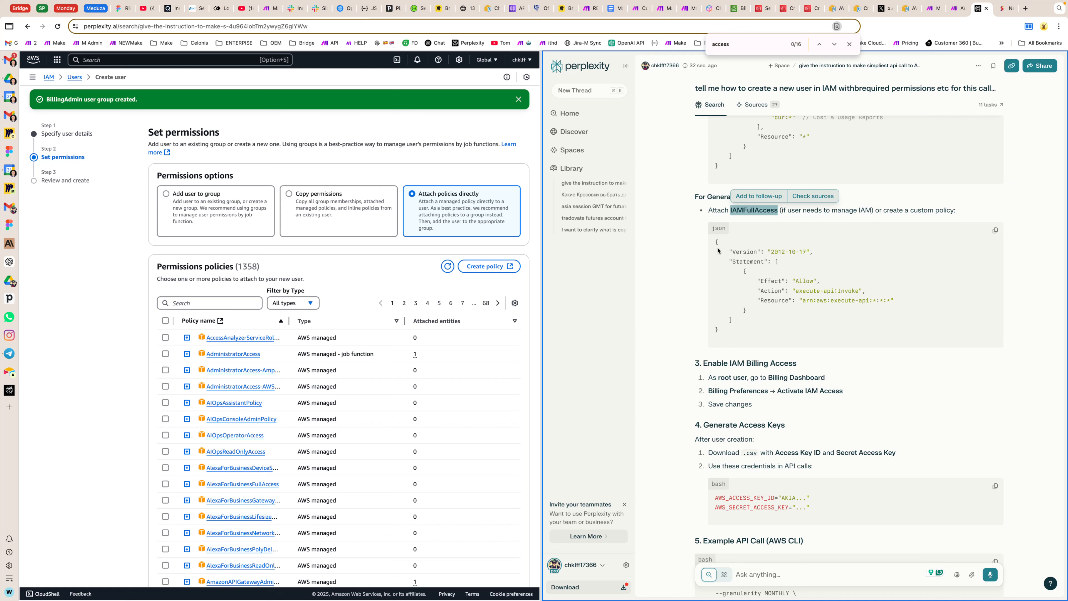
{"action": "left_click_drag", "start_coordinate": [717, 243], "coordinate": [720, 340]}
{"action": "key", "text": "super+c"}
Step: Replace the default JSON in the new IAM policy with the copied execute-api:Invoke policy
{"action": "left_click", "coordinate": [807, 9]}
{"action": "left_click", "coordinate": [949, 166]}
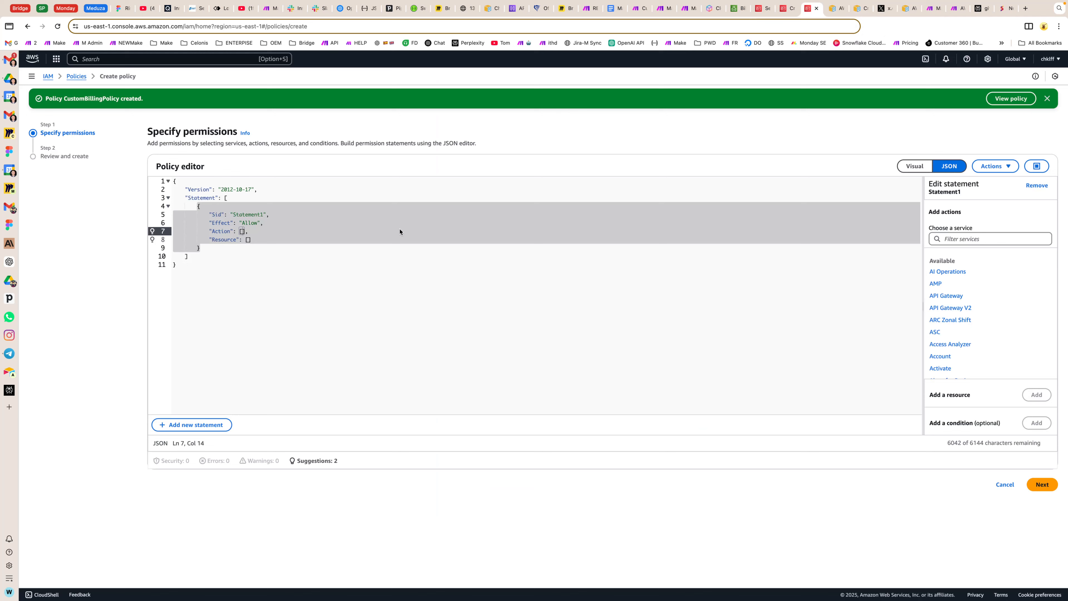
{"action": "left_click", "coordinate": [217, 303]}
{"action": "key", "text": "super+a"}
{"action": "key", "text": "super+v"}
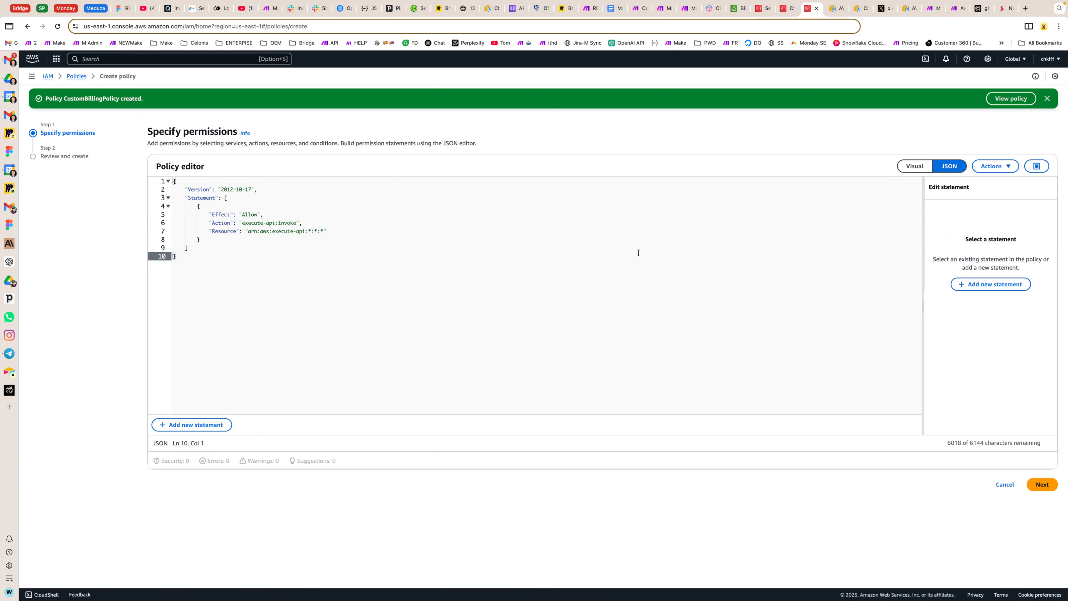
Step: Proceed to the policy review, name the policy IAMFullAccessCustom, and create it
{"action": "left_click", "coordinate": [1041, 485]}
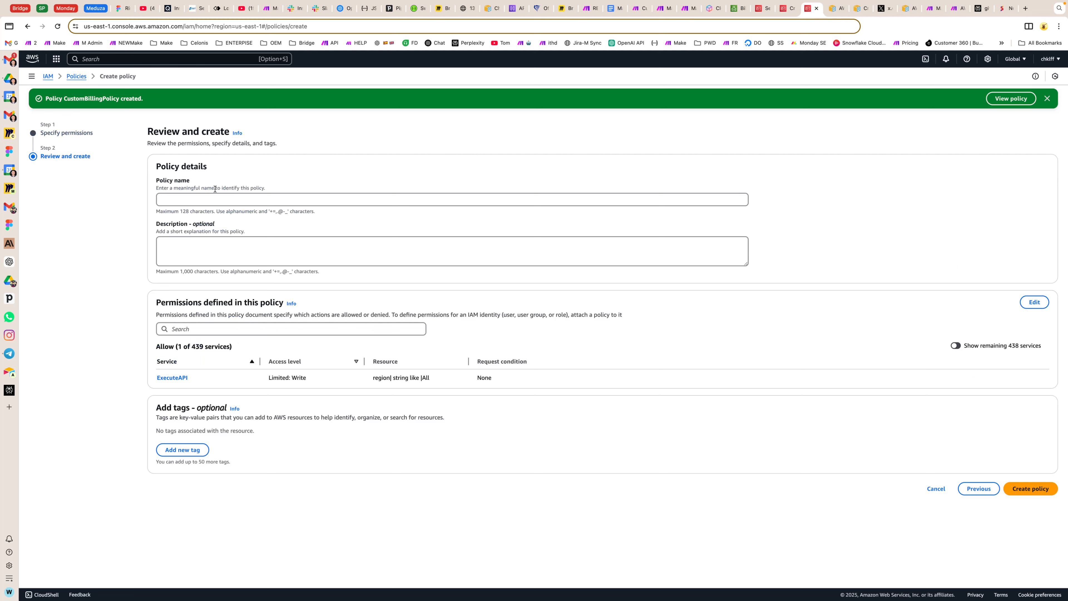
{"action": "left_click", "coordinate": [215, 199]}
{"action": "key", "text": "super+shift+v"}
{"action": "double_click", "coordinate": [148, 576]}
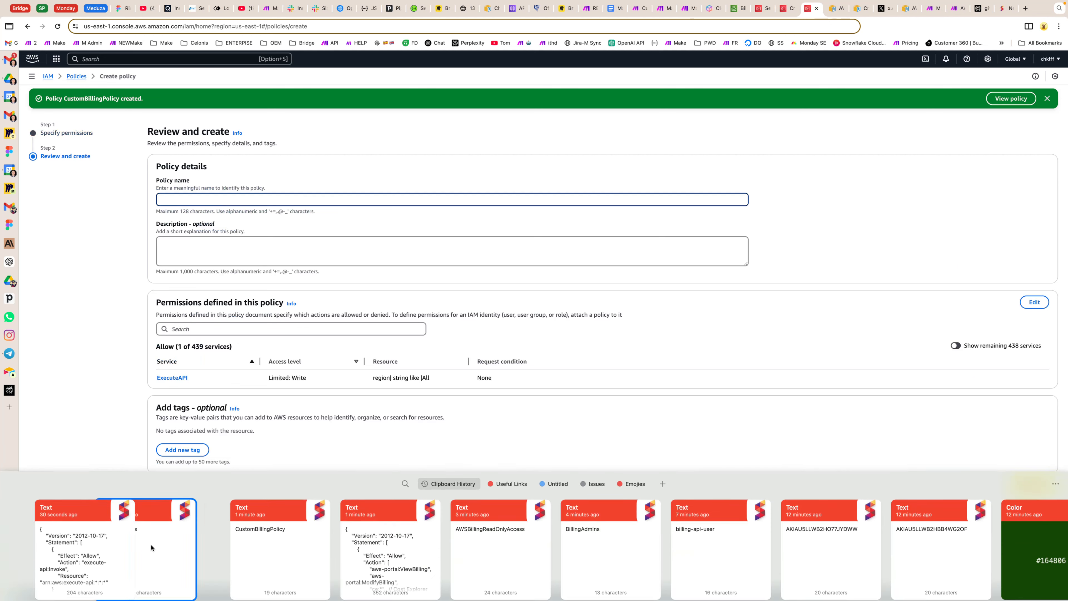
{"action": "type", "text": "Customer"}
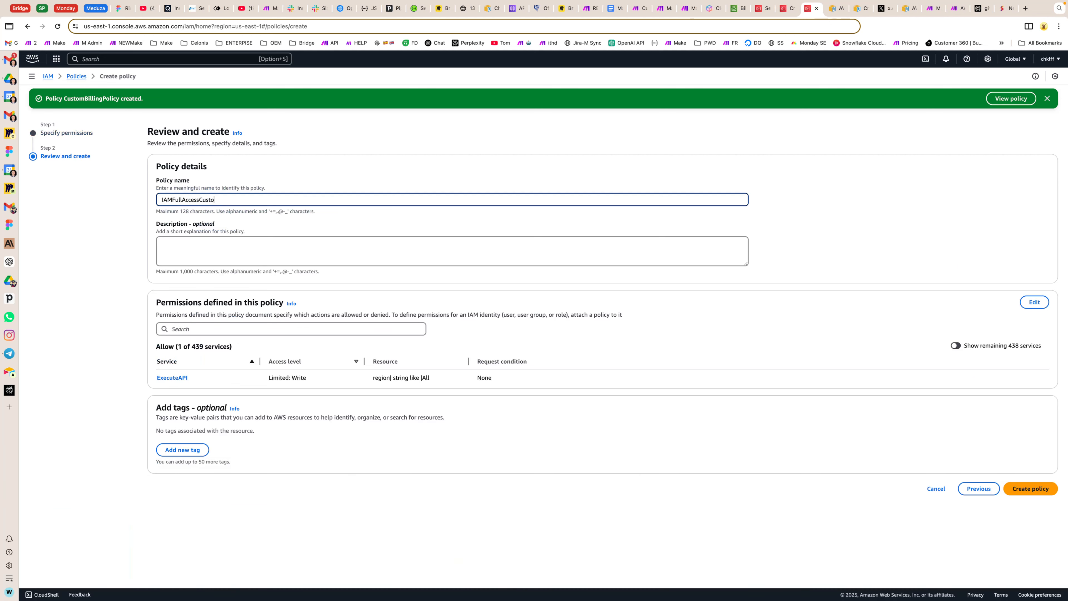
{"action": "key", "text": "BackSpace"}
{"action": "key", "text": "BackSpace"}
{"action": "left_click", "coordinate": [1030, 488]}
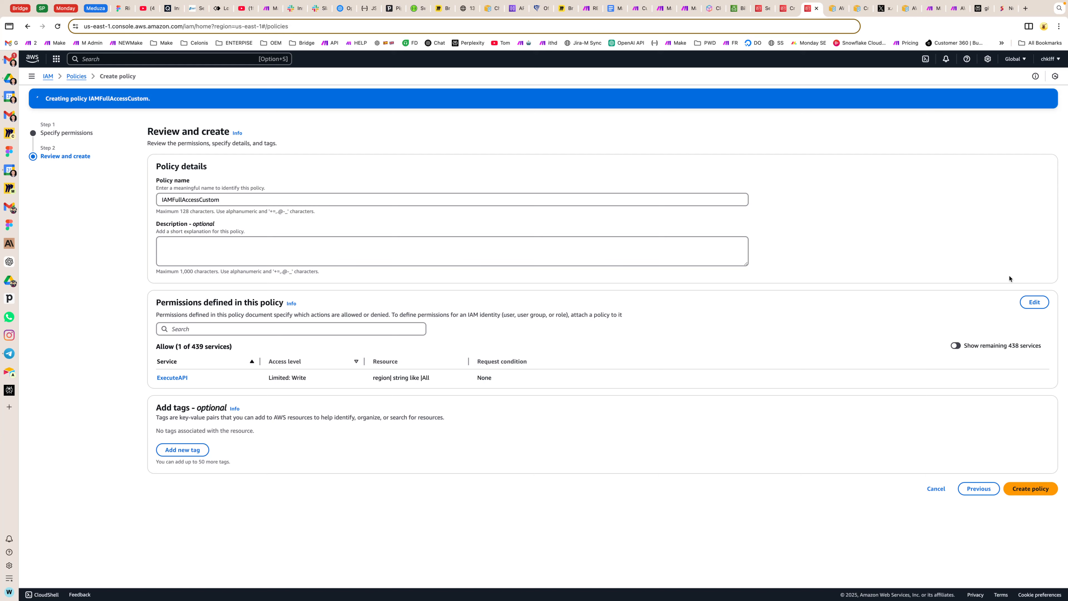
Step: Return to the user creation, refresh the policies filtered by "Custom", and select CustomBillingPolicy and IAMFullAccessCustom
{"action": "left_click", "coordinate": [782, 7]}
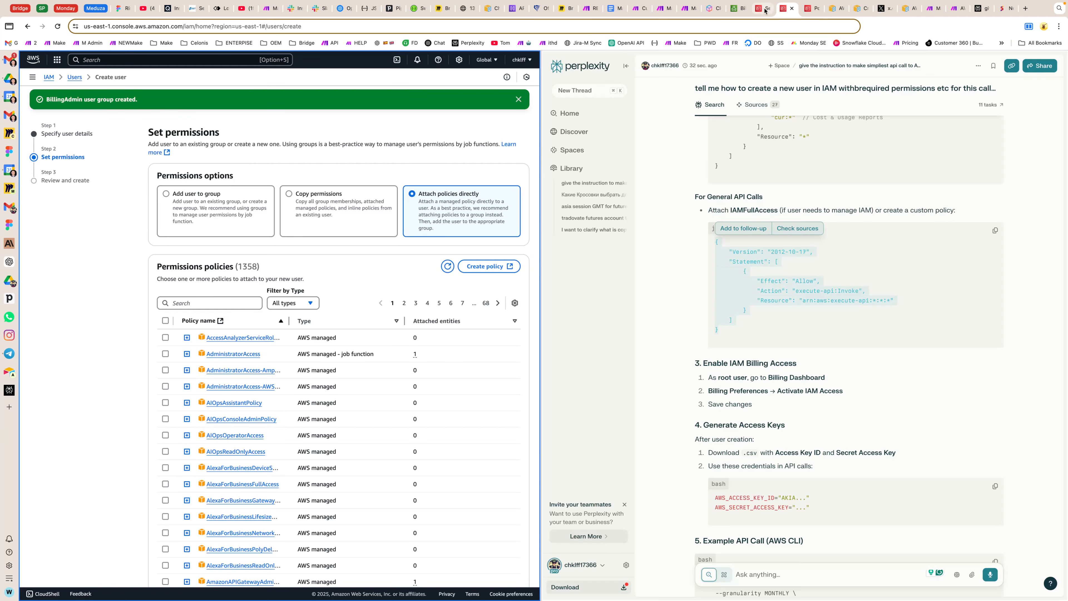
{"action": "left_click", "coordinate": [198, 299]}
{"action": "type", "text": "Custom"}
{"action": "left_click", "coordinate": [448, 266]}
{"action": "left_click", "coordinate": [166, 483]}
{"action": "left_click", "coordinate": [165, 517]}
Step: Read the guide's instructions on creating a user group and which billing policies to attach
{"action": "scroll", "coordinate": [848, 337], "scroll_direction": "down", "scroll_amount": 20}
{"action": "scroll", "coordinate": [416, 204], "scroll_direction": "down", "scroll_amount": 2}
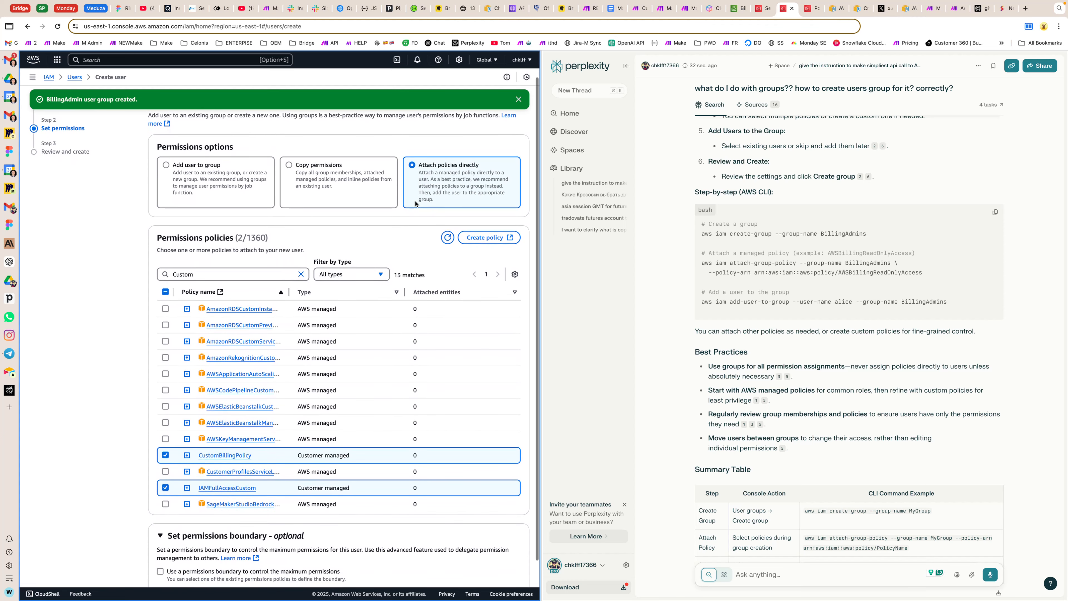
{"action": "scroll", "coordinate": [416, 204], "scroll_direction": "down", "scroll_amount": 1}
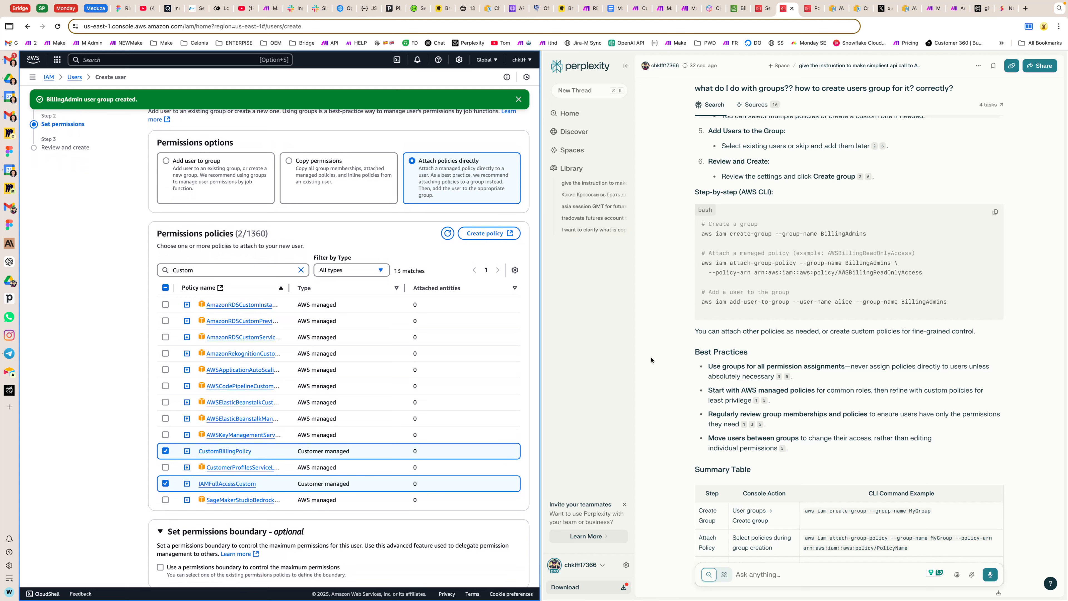
{"action": "scroll", "coordinate": [408, 282], "scroll_direction": "up", "scroll_amount": 1}
{"action": "scroll", "coordinate": [771, 377], "scroll_direction": "up", "scroll_amount": 3}
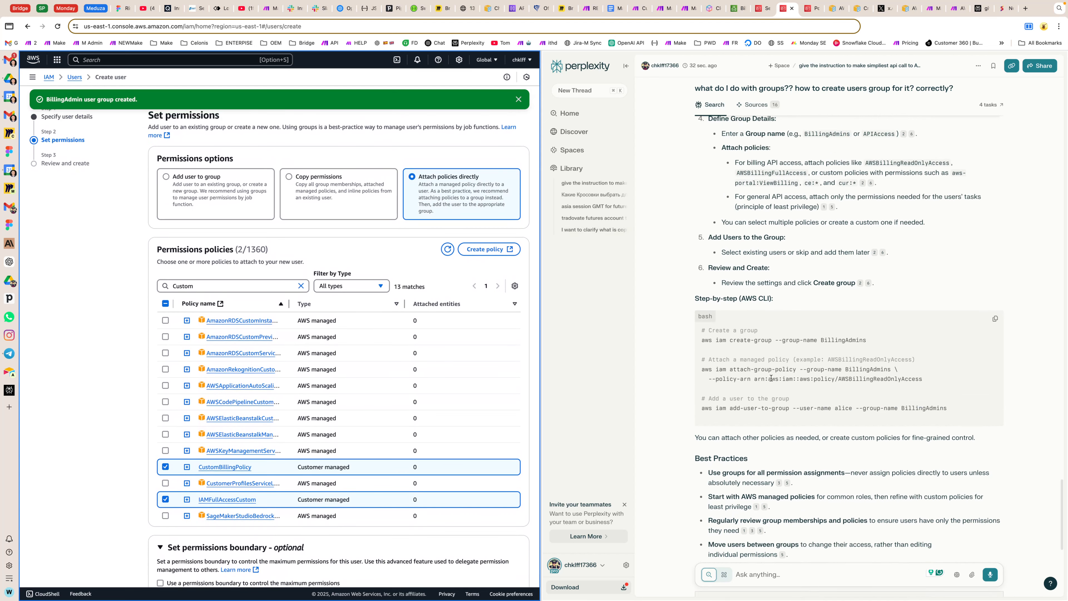
{"action": "scroll", "coordinate": [770, 377], "scroll_direction": "down", "scroll_amount": 10}
{"action": "scroll", "coordinate": [771, 365], "scroll_direction": "up", "scroll_amount": 13}
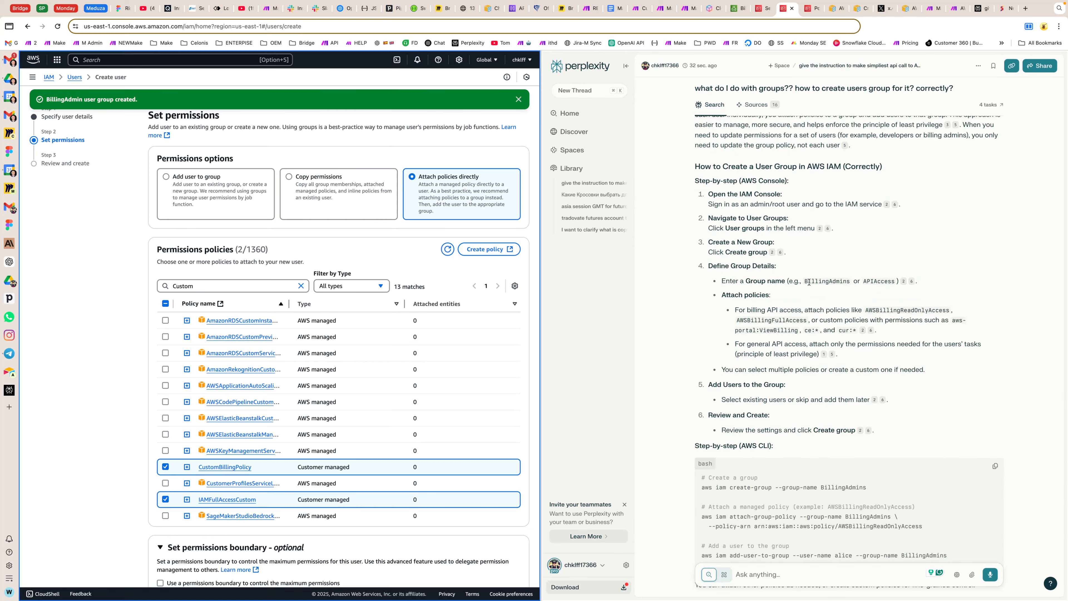
Step: Search the permissions policies for IAMFullAccess, then for "AWSBillingReadO" copied from the guide, and select AWSBillingReadOnlyAccess
{"action": "left_click_drag", "start_coordinate": [865, 310], "coordinate": [918, 310]}
{"action": "left_click", "coordinate": [301, 286]}
{"action": "type", "text": "IAMFullAccess"}
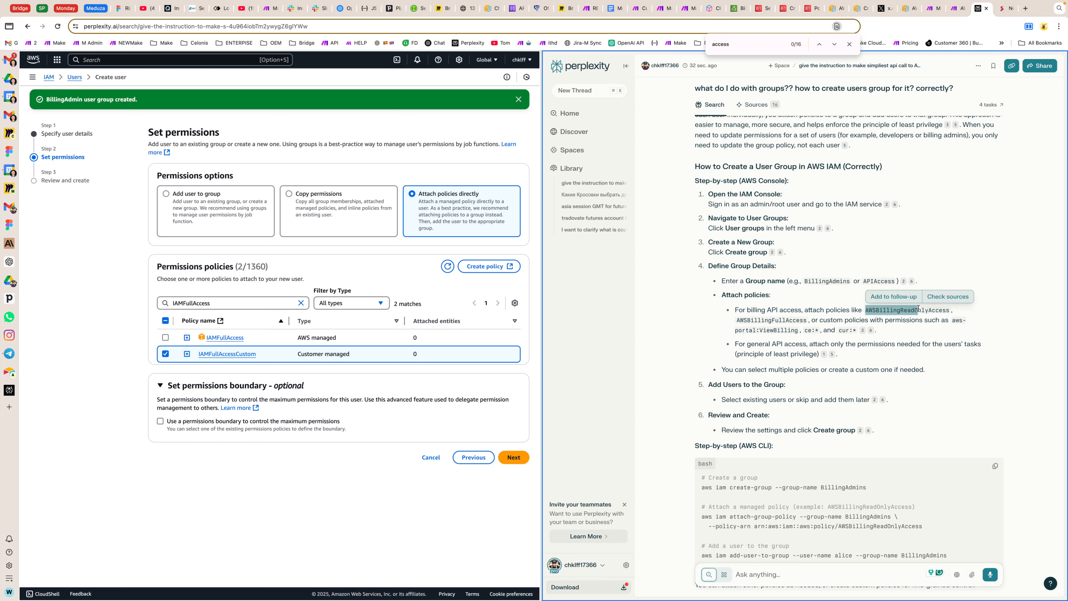
{"action": "key", "text": "super+c"}
{"action": "left_click", "coordinate": [206, 302]}
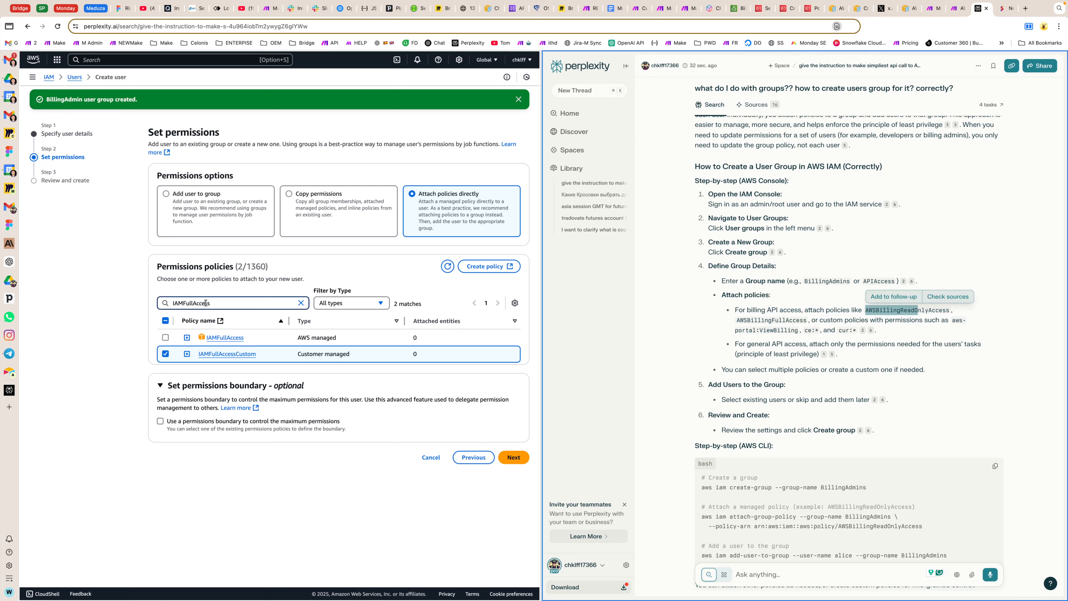
{"action": "key", "text": "super+a"}
{"action": "key", "text": "super+v"}
{"action": "key", "text": "super+v"}
{"action": "key", "text": "super+a"}
{"action": "key", "text": "super+v"}
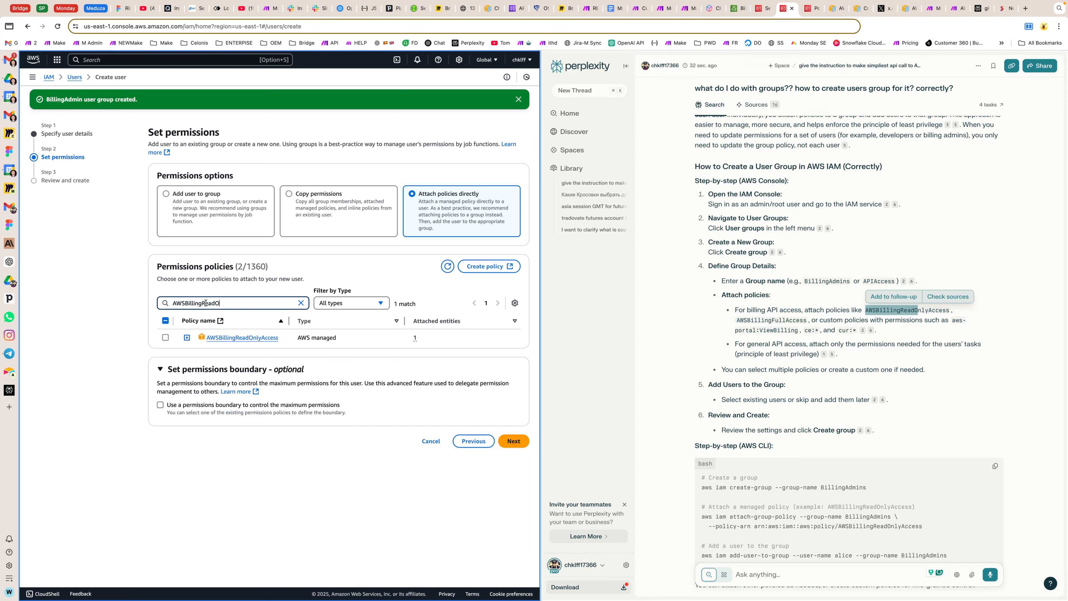
{"action": "left_click", "coordinate": [165, 337]}
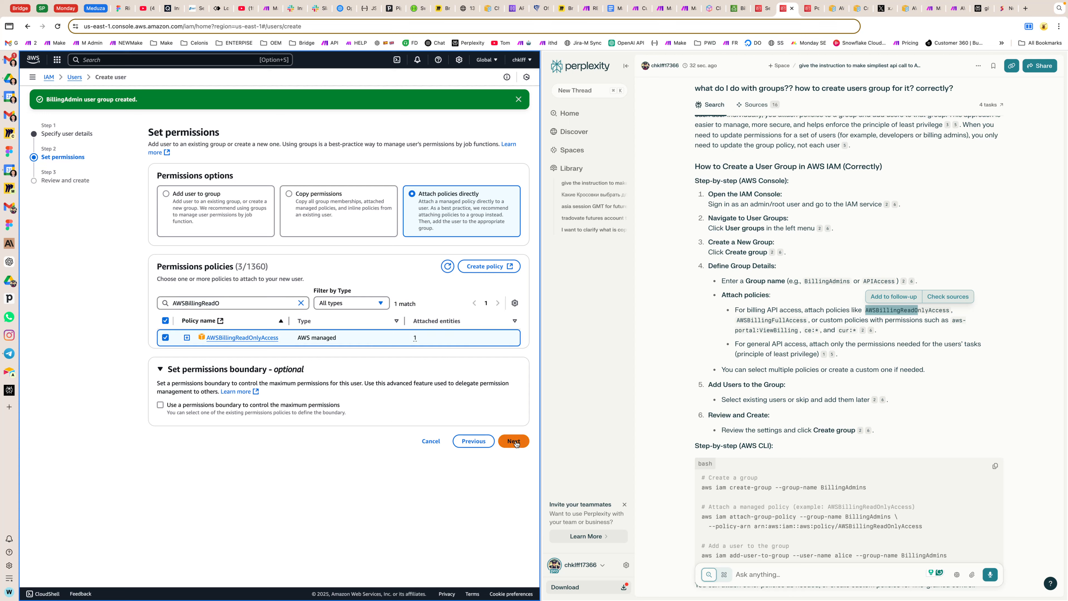
Step: Filter the permissions policies by "cus" to check that both custom policies are selected
{"action": "left_click", "coordinate": [225, 302]}
{"action": "left_click", "coordinate": [300, 303]}
{"action": "scroll", "coordinate": [290, 295], "scroll_direction": "down", "scroll_amount": 2}
{"action": "left_click", "coordinate": [278, 251]}
{"action": "left_click", "coordinate": [224, 253]}
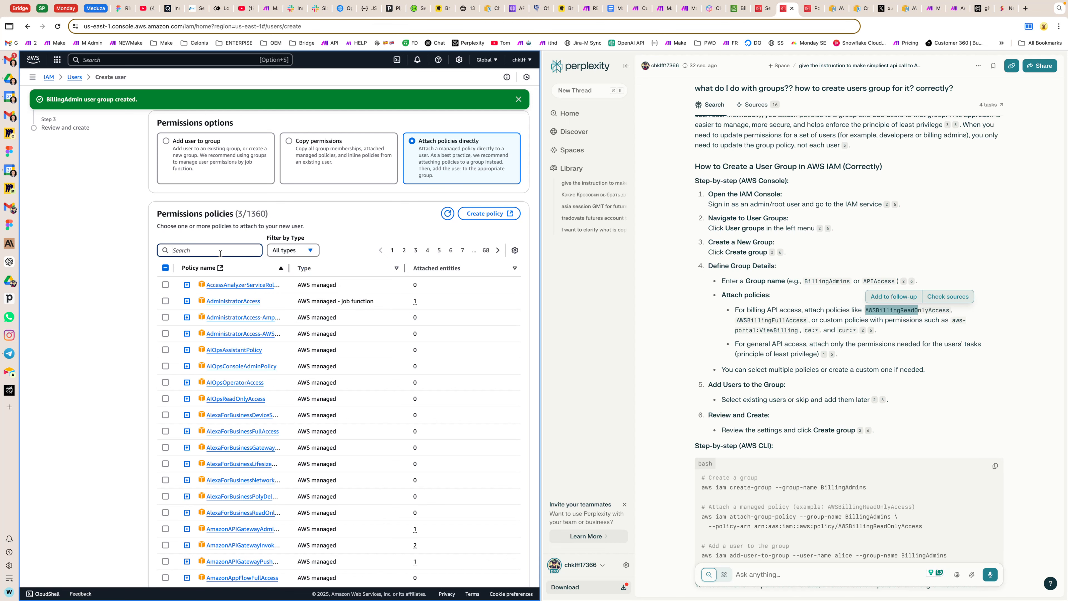
{"action": "key", "text": "super+v"}
{"action": "double_click", "coordinate": [224, 303]}
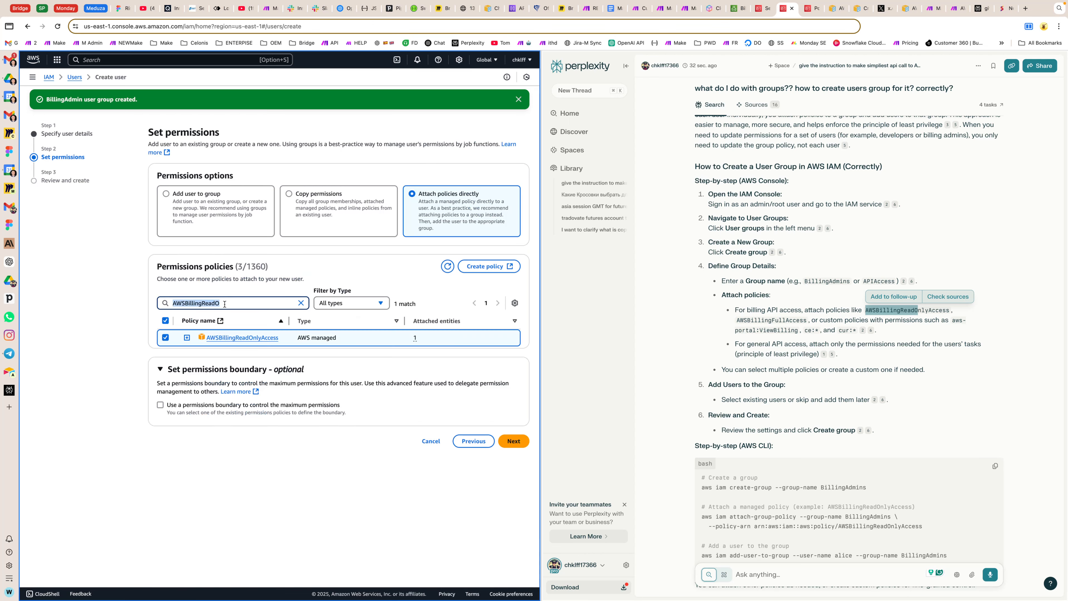
{"action": "type", "text": "cus"}
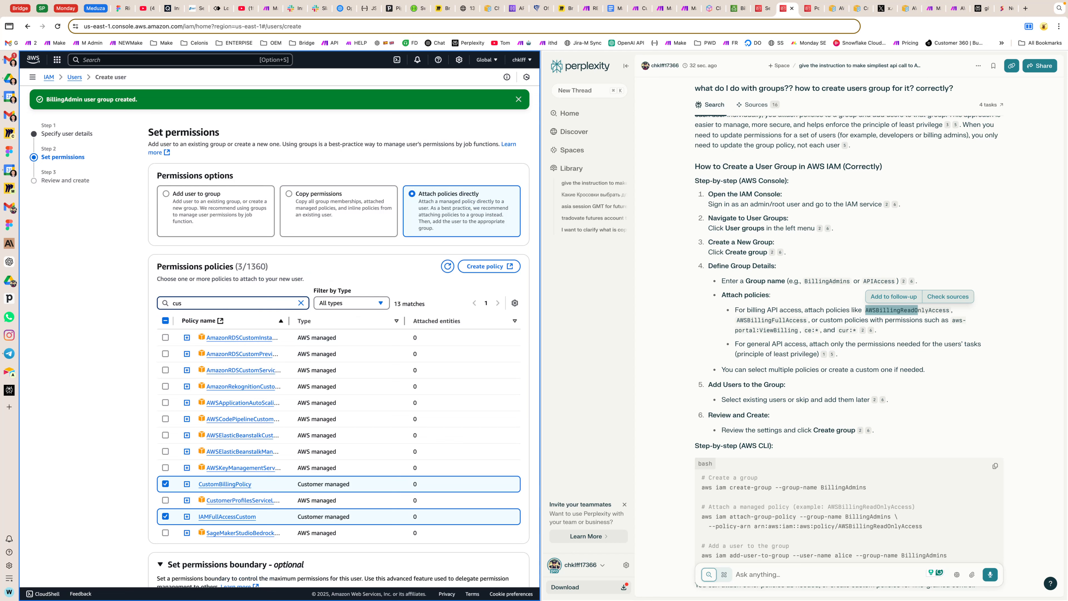
{"action": "scroll", "coordinate": [248, 261], "scroll_direction": "down", "scroll_amount": 3}
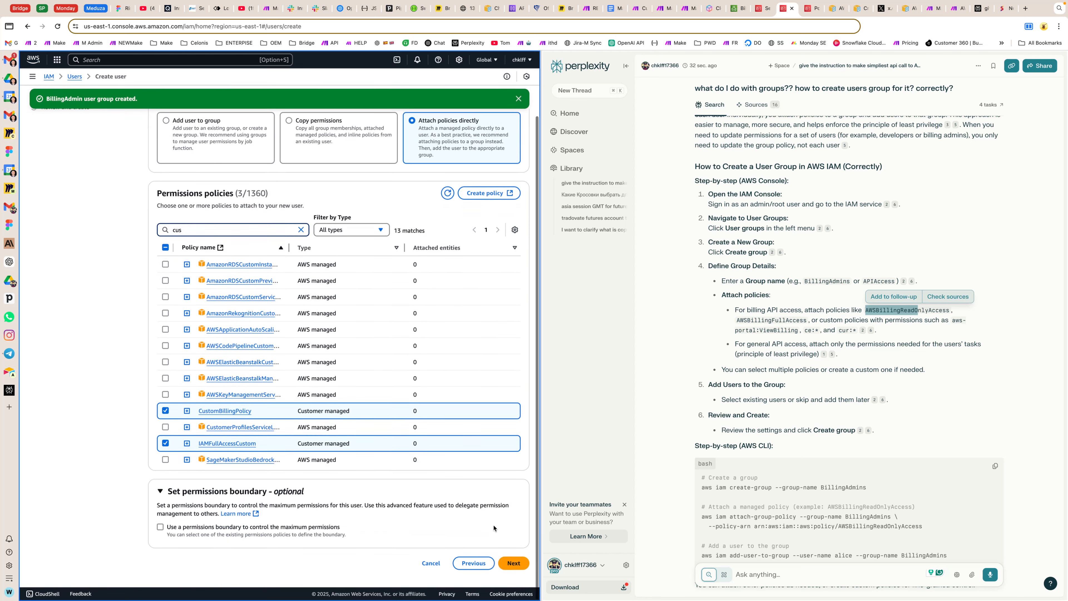
Step: Proceed to the review, create the billing-api-user with the selected policies, and open its details page
{"action": "left_click", "coordinate": [509, 562]}
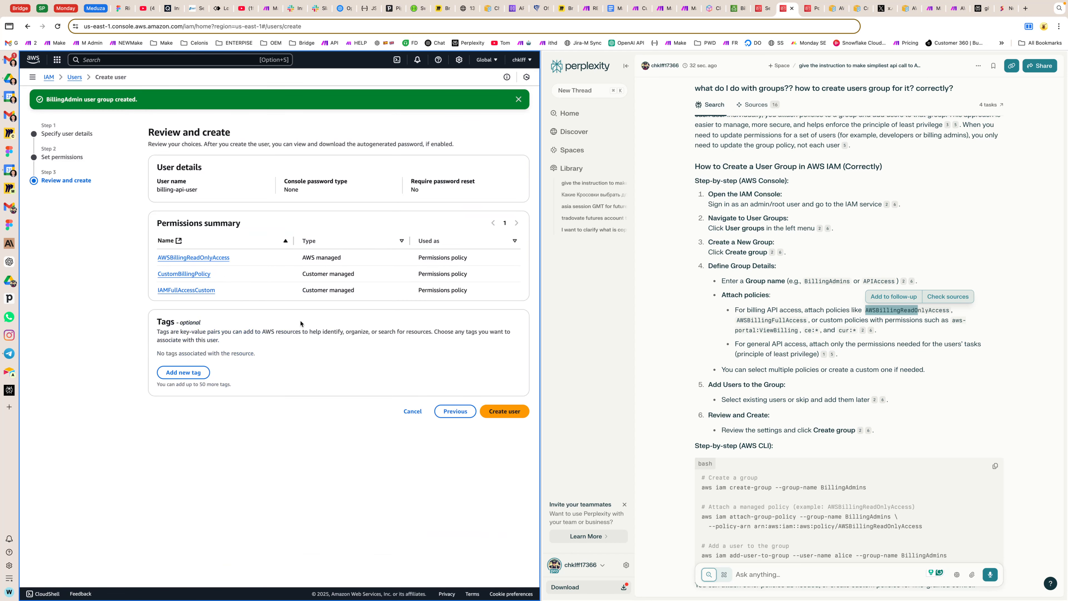
{"action": "left_click", "coordinate": [504, 411]}
{"action": "scroll", "coordinate": [848, 337], "scroll_direction": "up", "scroll_amount": 20}
{"action": "left_click", "coordinate": [190, 239]}
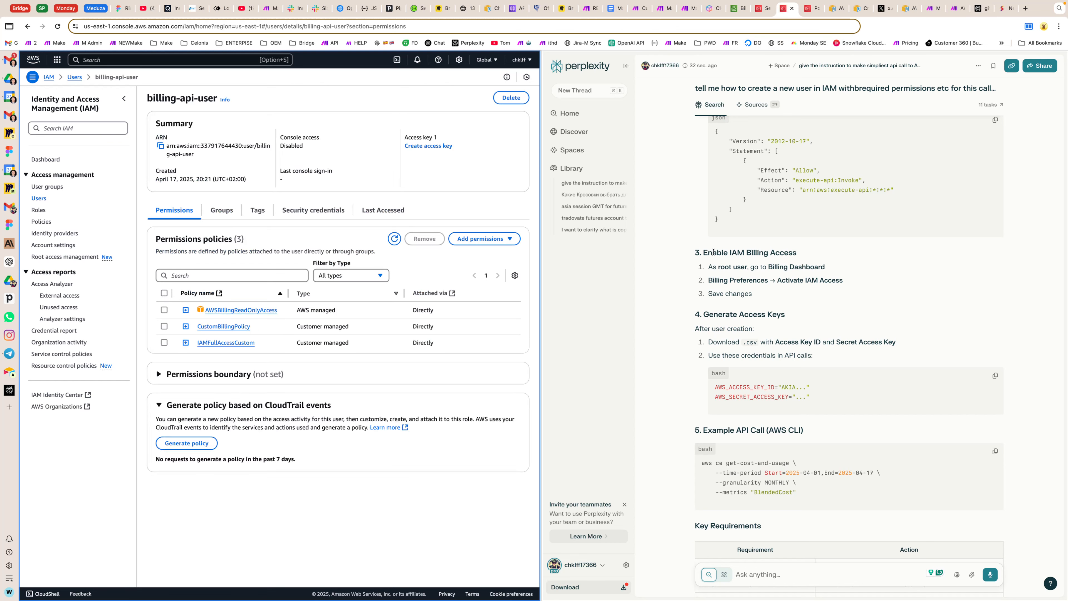
Step: Read the guide's section on enabling IAM billing access through the Billing Dashboard and Billing Preferences
{"action": "left_click_drag", "start_coordinate": [714, 251], "coordinate": [753, 264]}
{"action": "triple_click", "coordinate": [711, 279]}
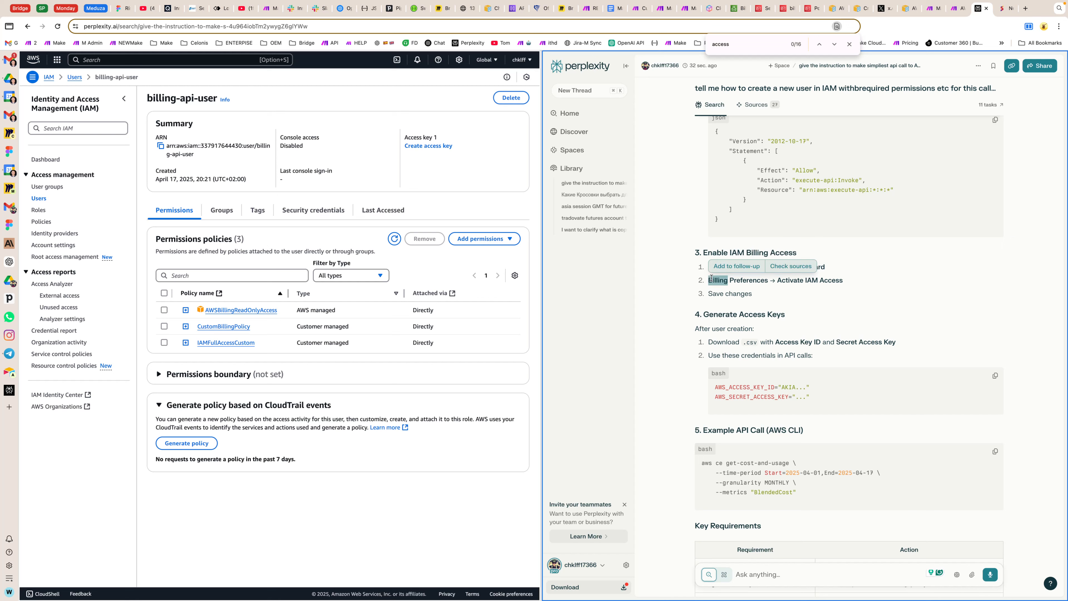
{"action": "left_click", "coordinate": [792, 282]}
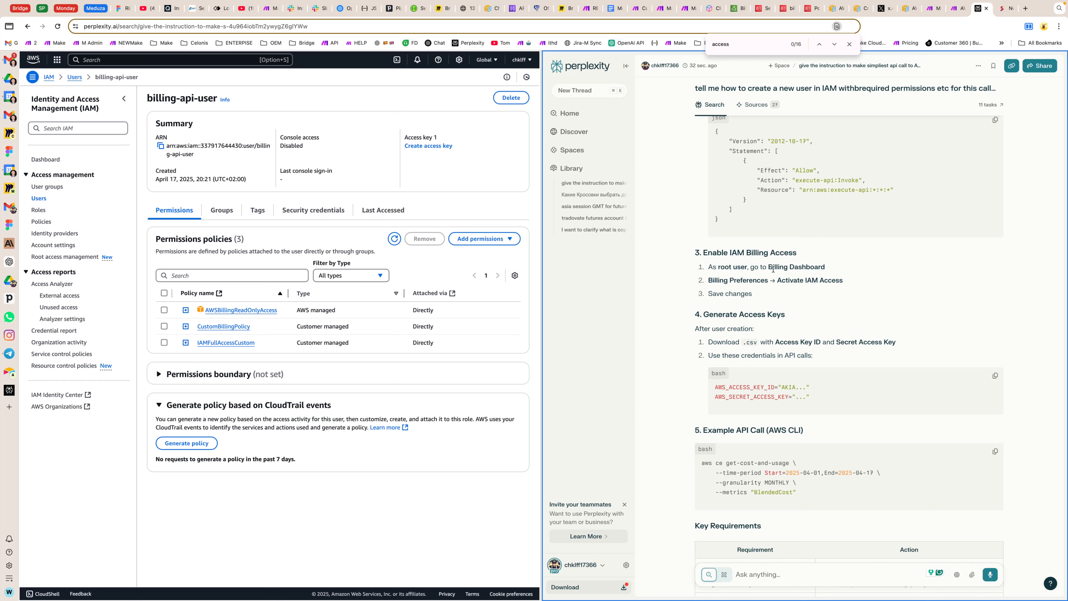
{"action": "left_click_drag", "start_coordinate": [768, 266], "coordinate": [825, 266]}
{"action": "scroll", "coordinate": [841, 269], "scroll_direction": "up", "scroll_amount": 4}
{"action": "scroll", "coordinate": [842, 269], "scroll_direction": "down", "scroll_amount": 3}
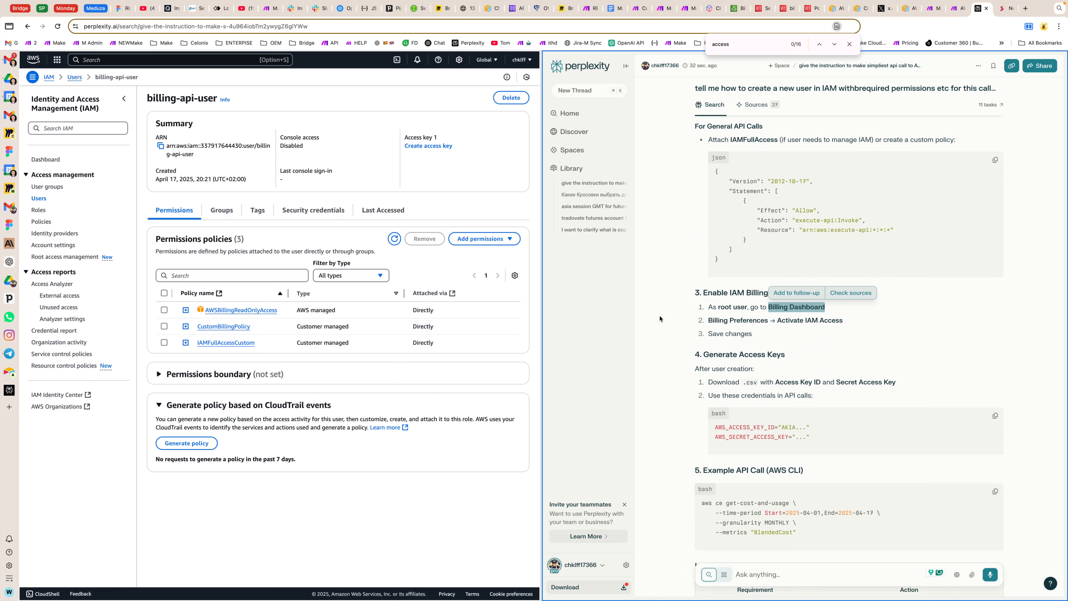
Step: Find and read the guide's alternative steps for creating an access key for an IAM user
{"action": "scroll", "coordinate": [779, 297], "scroll_direction": "up", "scroll_amount": 15}
{"action": "scroll", "coordinate": [779, 296], "scroll_direction": "up", "scroll_amount": 20}
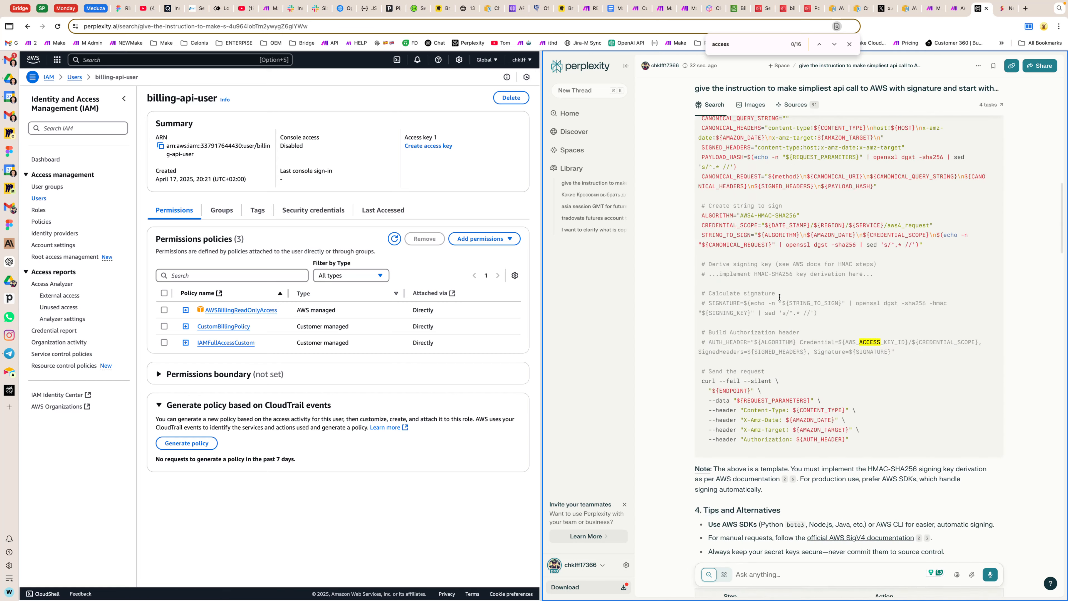
{"action": "scroll", "coordinate": [779, 296], "scroll_direction": "down", "scroll_amount": 3}
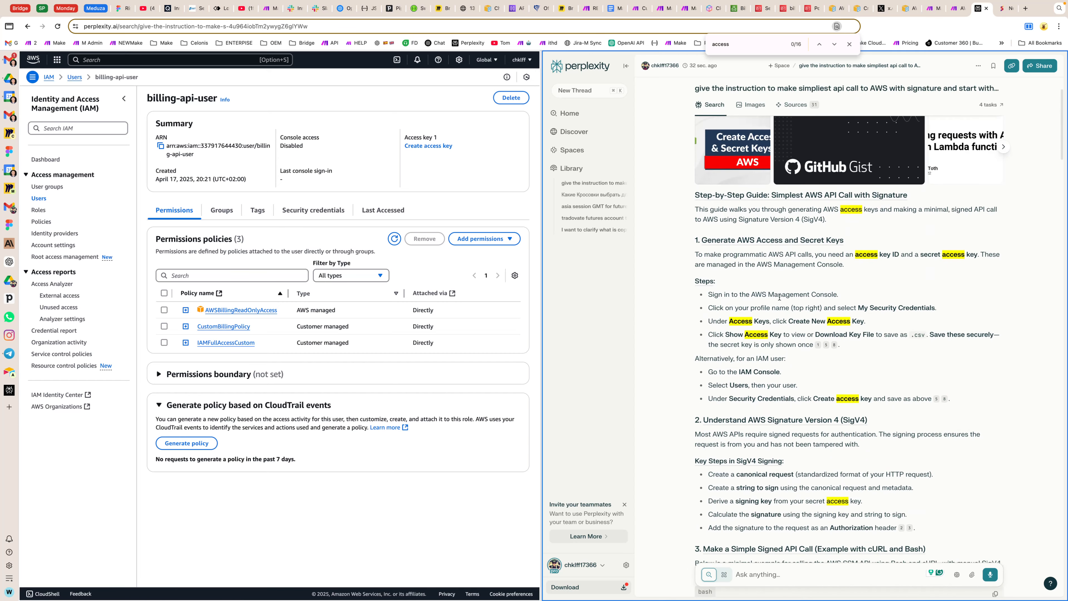
{"action": "scroll", "coordinate": [779, 296], "scroll_direction": "down", "scroll_amount": 2}
{"action": "left_click_drag", "start_coordinate": [949, 314], "coordinate": [695, 273]}
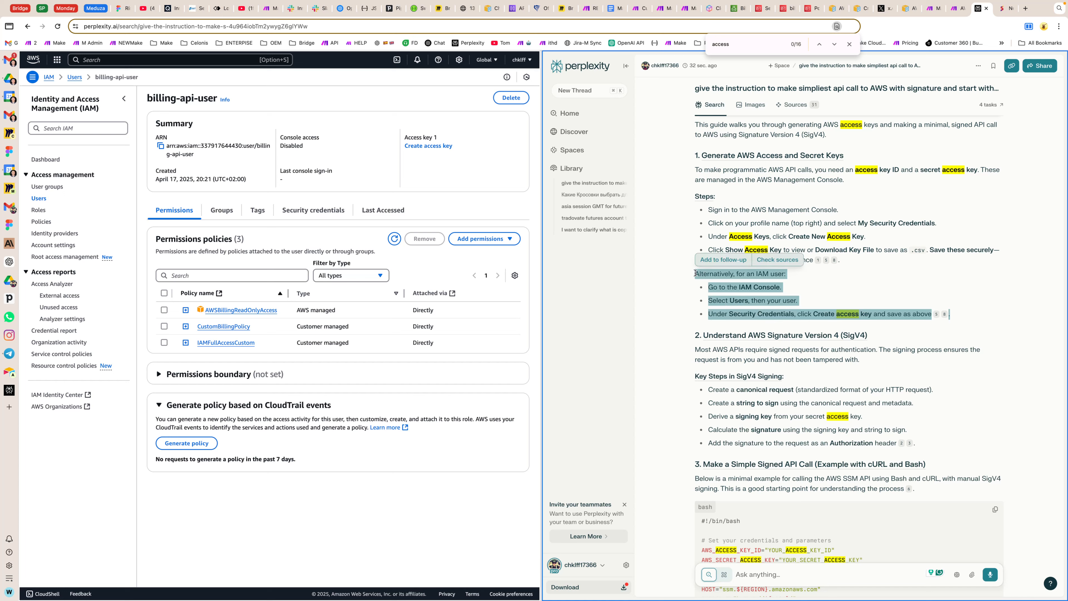
{"action": "left_click", "coordinate": [673, 276]}
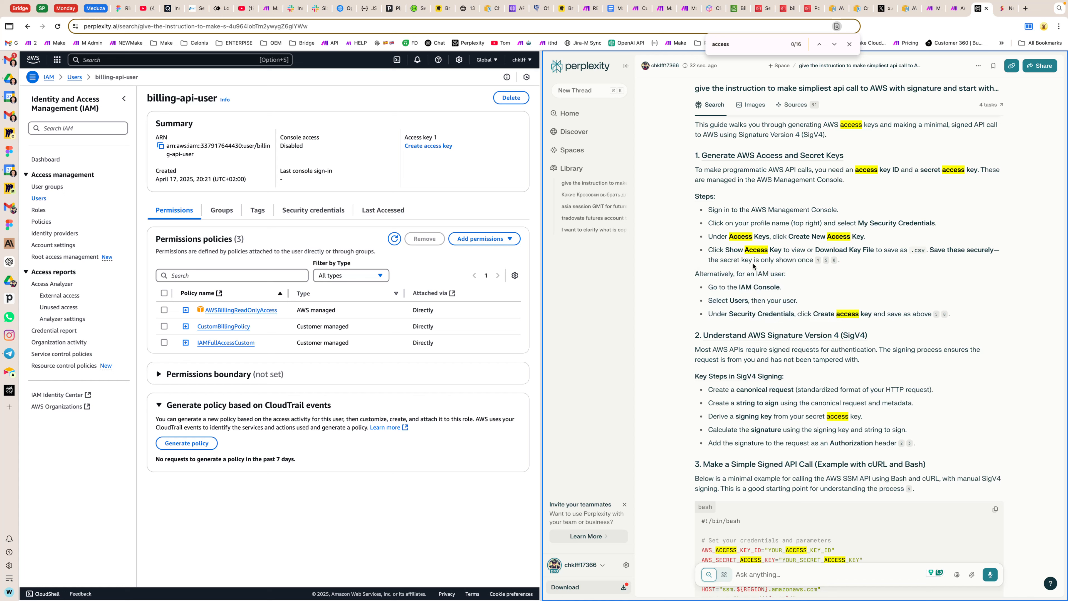
{"action": "left_click_drag", "start_coordinate": [691, 277], "coordinate": [831, 316]}
{"action": "left_click", "coordinate": [979, 312]}
{"action": "left_click_drag", "start_coordinate": [968, 318], "coordinate": [687, 271]}
{"action": "left_click", "coordinate": [687, 270]}
{"action": "left_click_drag", "start_coordinate": [694, 274], "coordinate": [703, 323]}
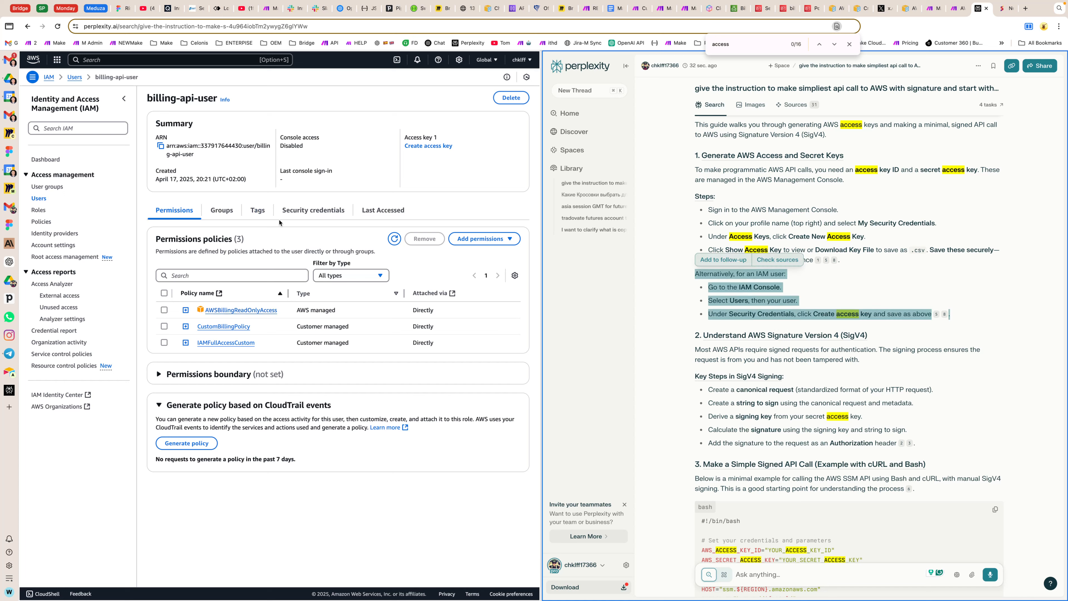
Step: Start creating an access key for billing-api-user and choose Application running outside AWS as the use case
{"action": "left_click", "coordinate": [313, 210]}
{"action": "left_click", "coordinate": [428, 146]}
{"action": "left_click_drag", "start_coordinate": [181, 248], "coordinate": [258, 261]}
{"action": "left_click", "coordinate": [166, 284]}
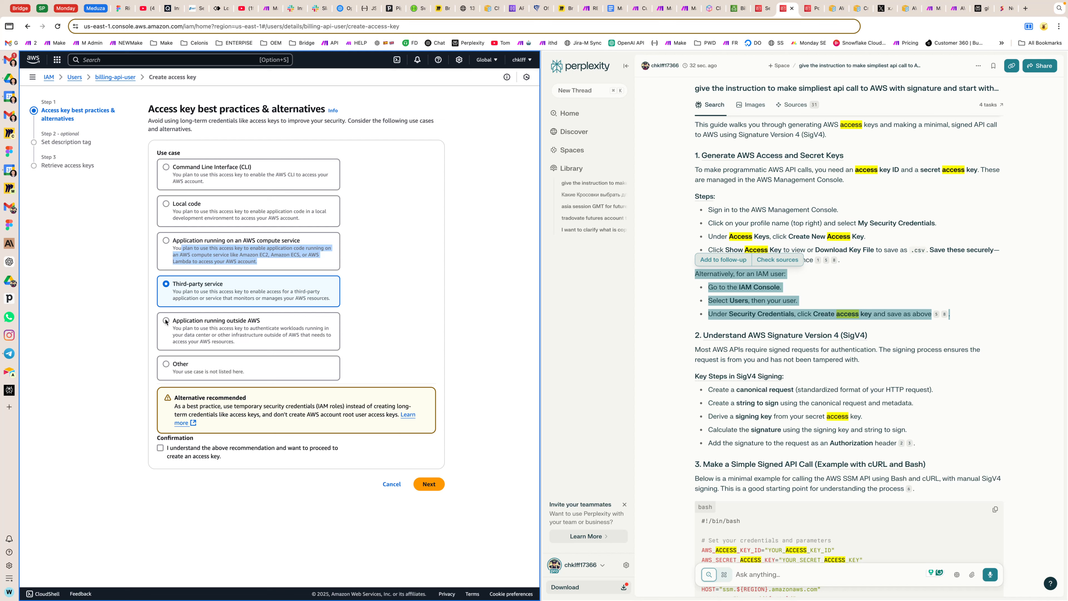
{"action": "left_click", "coordinate": [166, 320]}
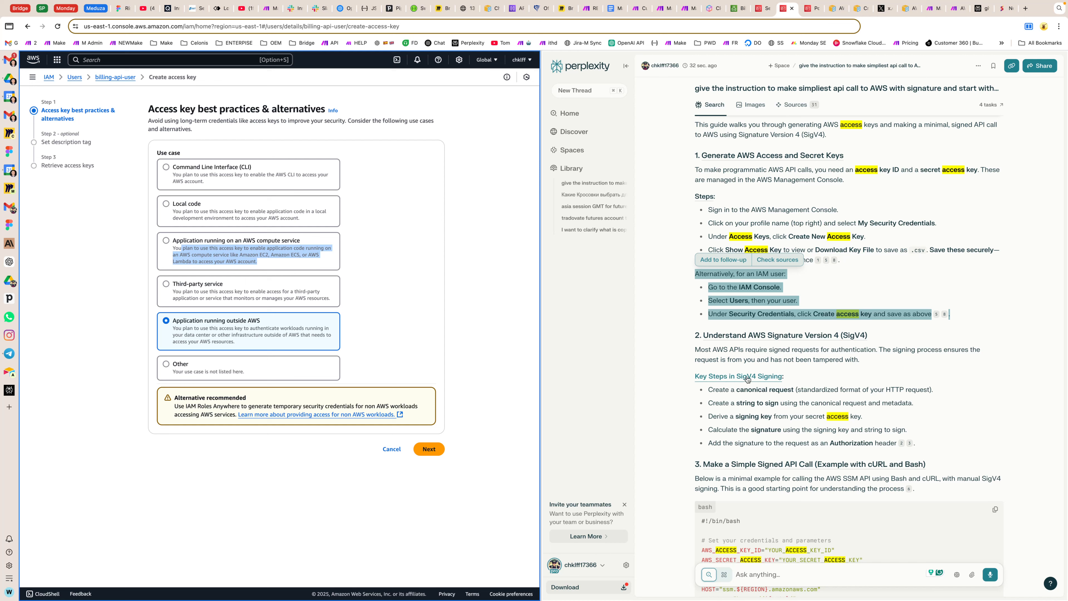
Step: Create the access key without a description tag and download its .csv file, returning to the user's security credentials
{"action": "scroll", "coordinate": [744, 372], "scroll_direction": "down", "scroll_amount": 1}
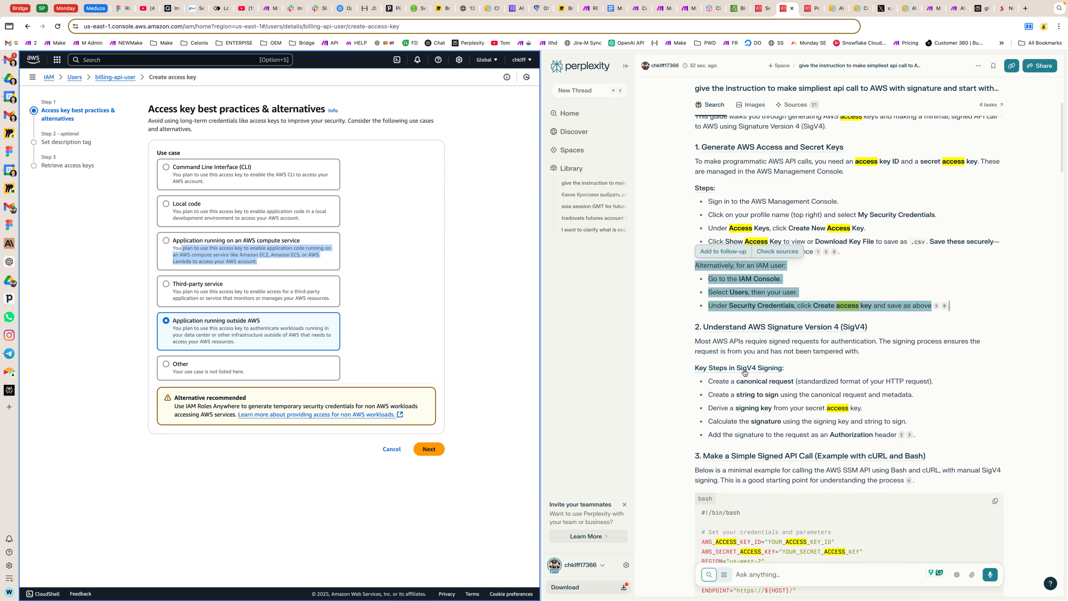
{"action": "left_click", "coordinate": [690, 296]}
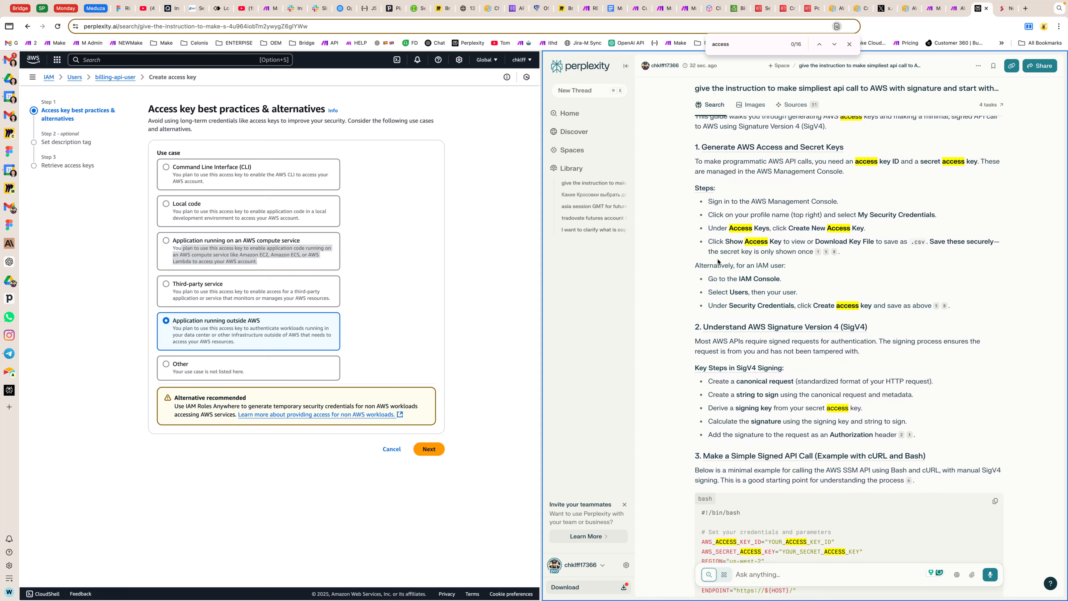
{"action": "left_click", "coordinate": [428, 449]}
{"action": "left_click", "coordinate": [411, 224]}
{"action": "left_click", "coordinate": [374, 337]}
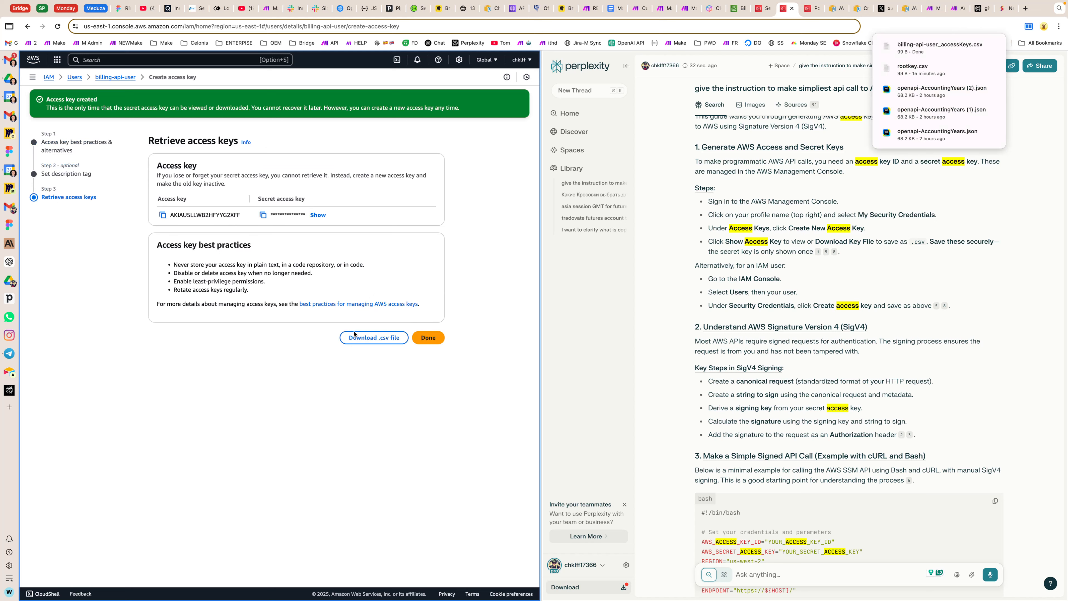
{"action": "key", "text": "super+Tab"}
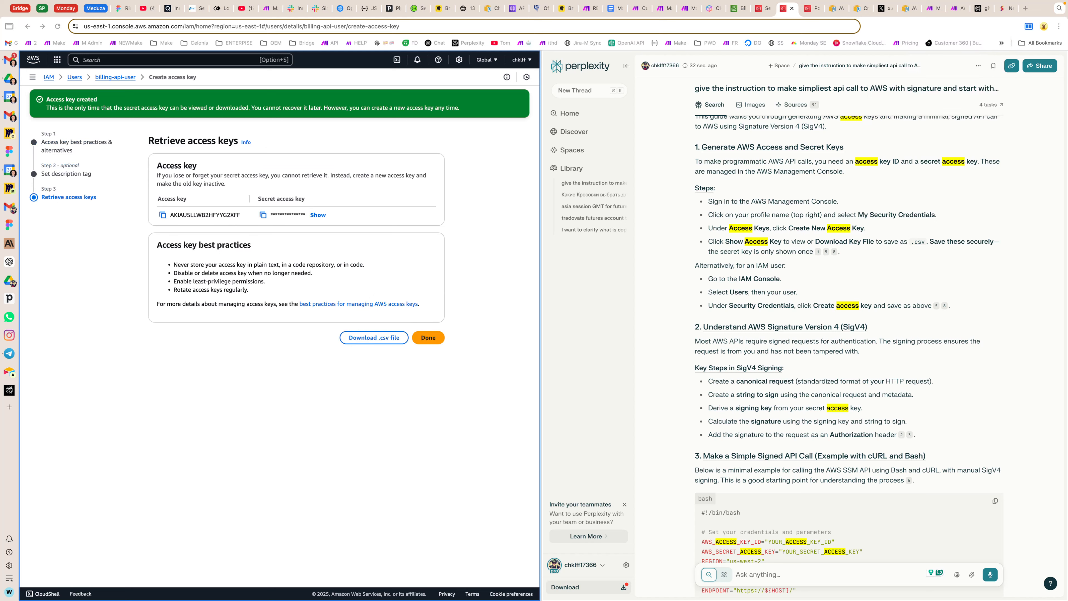
{"action": "left_click", "coordinate": [429, 338]}
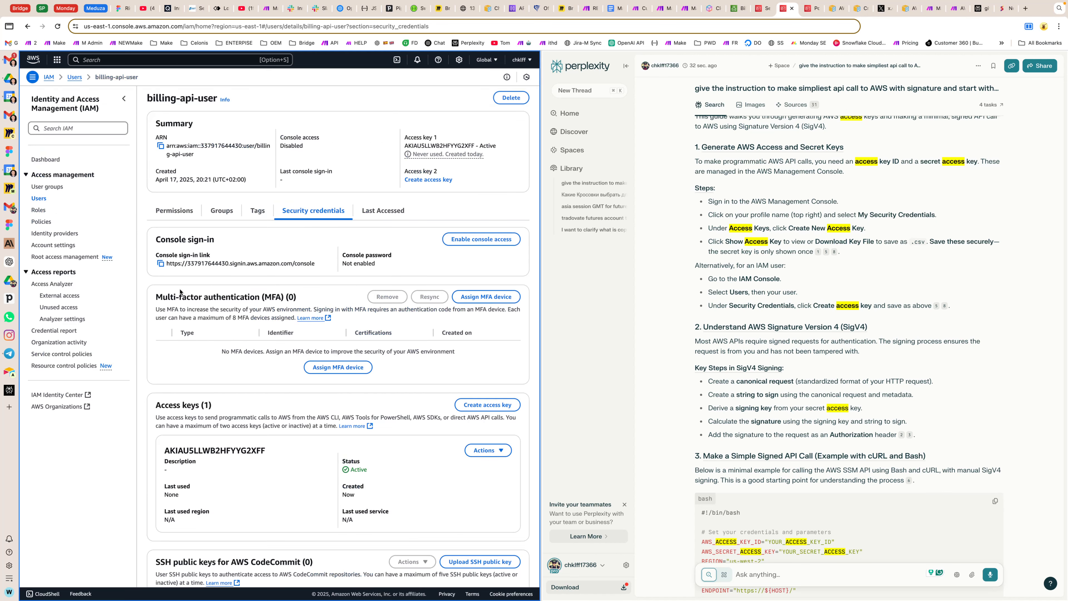
Step: Read the guide's sections on AWS Signature Version 4 and the sample signed API call in Bash
{"action": "scroll", "coordinate": [849, 336], "scroll_direction": "down", "scroll_amount": 4}
{"action": "left_click_drag", "start_coordinate": [690, 170], "coordinate": [965, 276]}
{"action": "left_click", "coordinate": [966, 276]}
{"action": "left_click_drag", "start_coordinate": [684, 168], "coordinate": [677, 298]}
{"action": "left_click", "coordinate": [676, 298]}
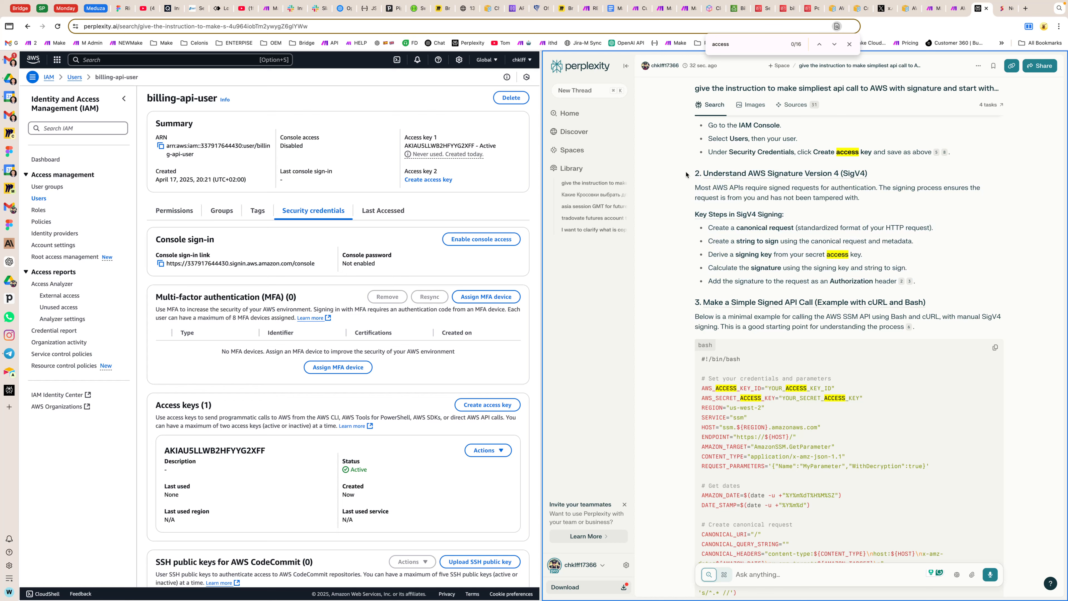
{"action": "left_click_drag", "start_coordinate": [686, 174], "coordinate": [686, 311]}
{"action": "scroll", "coordinate": [686, 311], "scroll_direction": "down", "scroll_amount": 2}
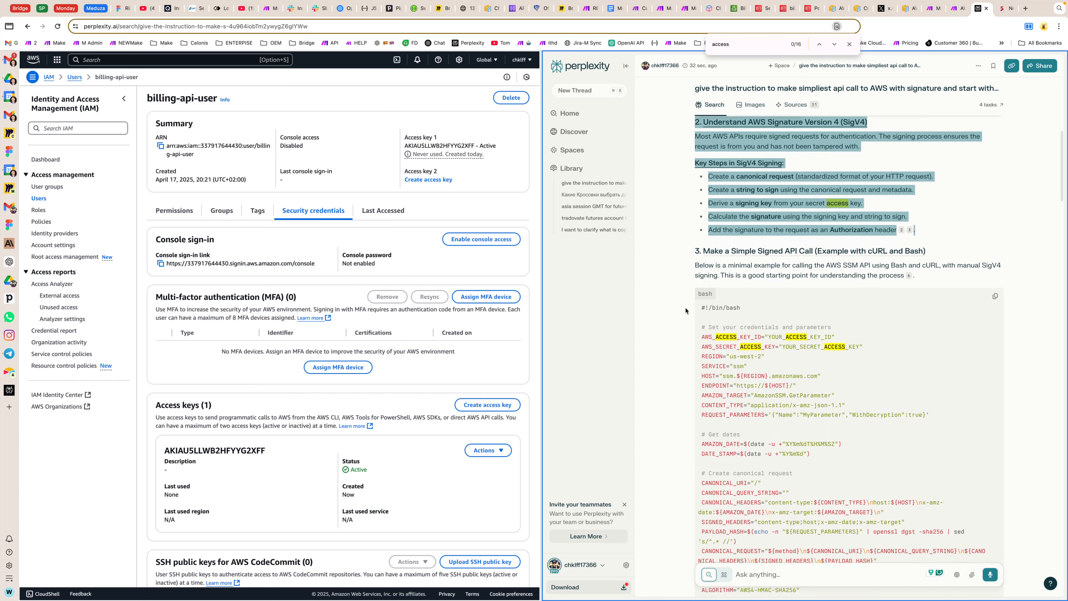
{"action": "scroll", "coordinate": [685, 310], "scroll_direction": "down", "scroll_amount": 4}
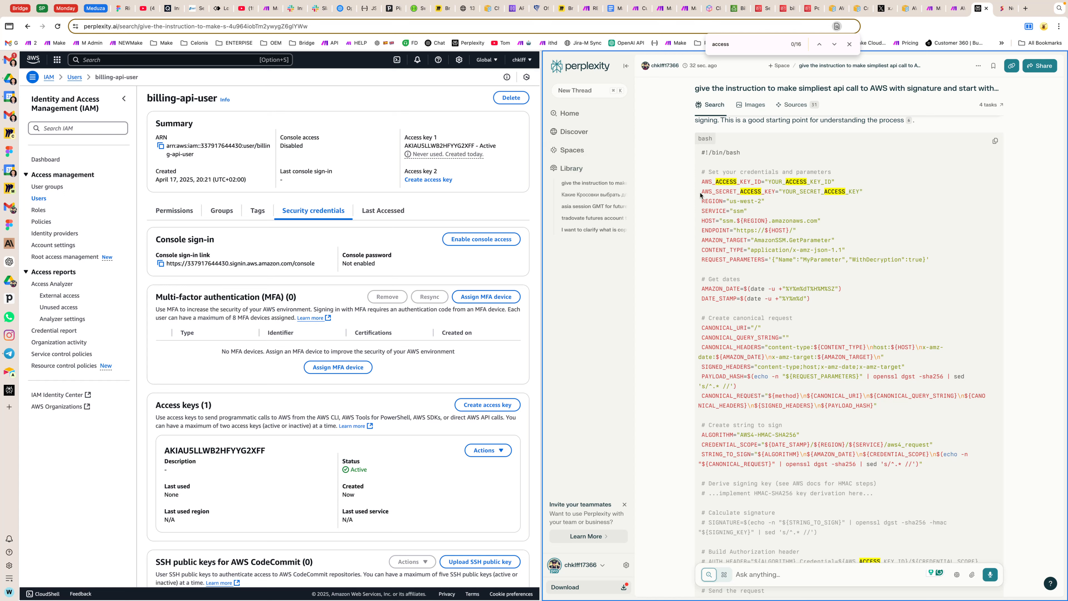
{"action": "left_click", "coordinate": [473, 206]}
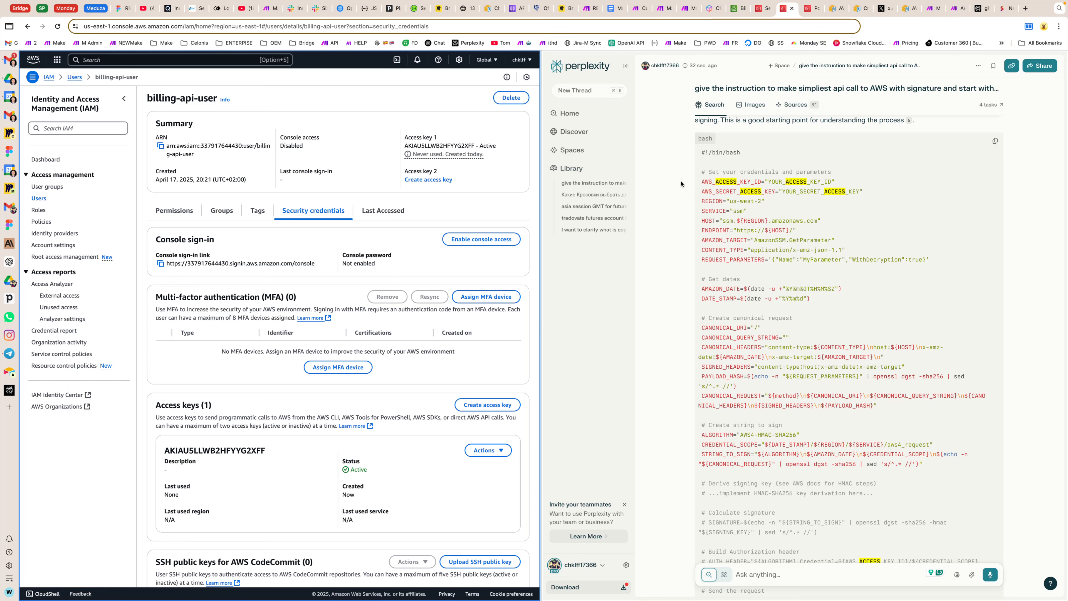
Step: Switch to the AWS-dev app in Make, open the Custom Apps documentation, and look through its list of topics
{"action": "left_click", "coordinate": [955, 9]}
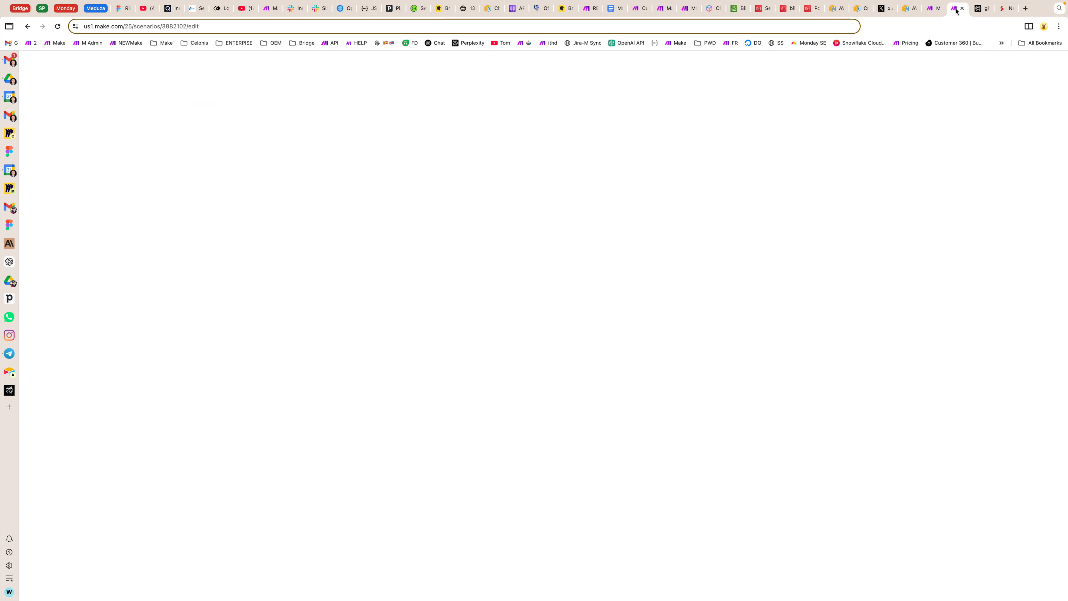
{"action": "left_click", "coordinate": [931, 9]}
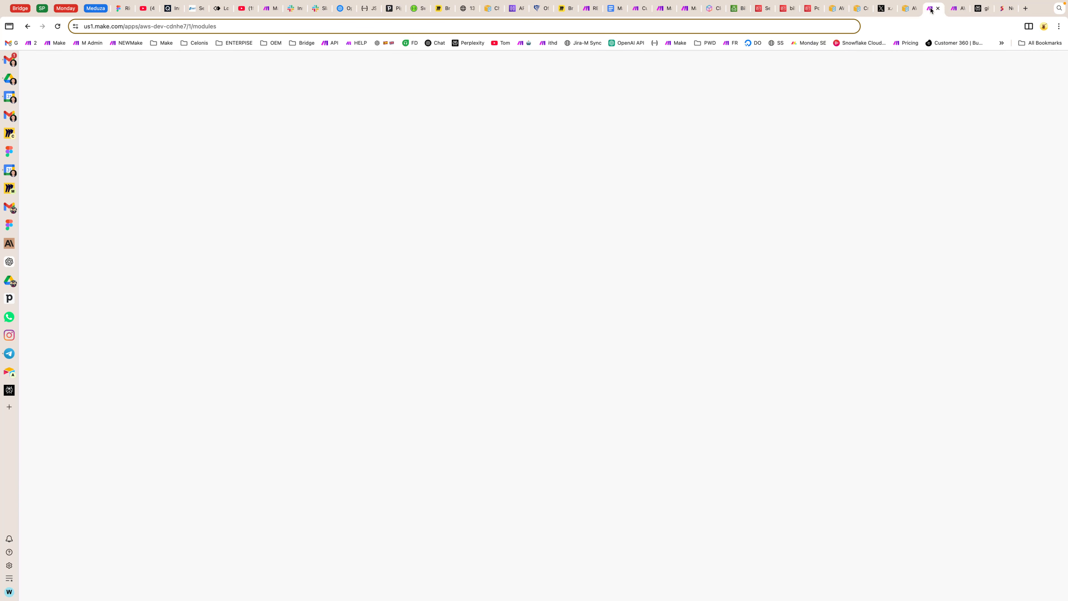
{"action": "left_click", "coordinate": [959, 70]}
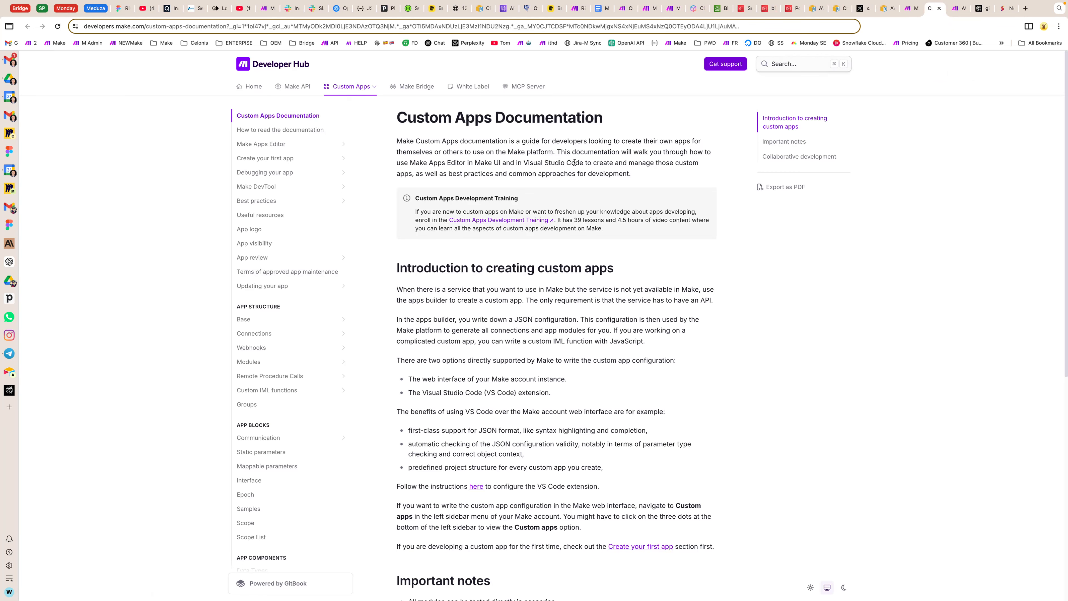
{"action": "scroll", "coordinate": [386, 296], "scroll_direction": "down", "scroll_amount": 9}
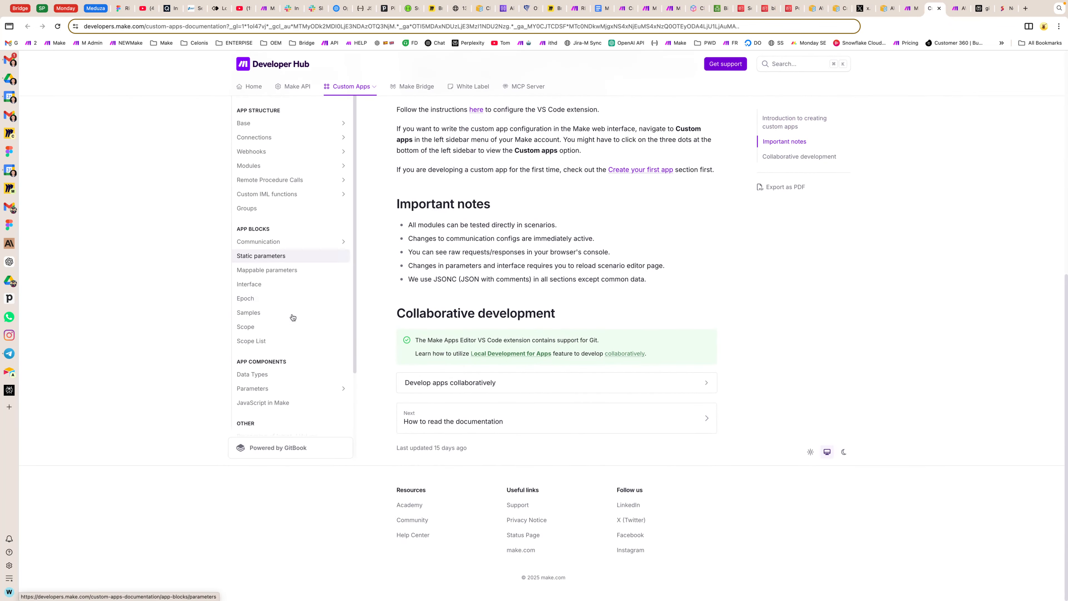
{"action": "scroll", "coordinate": [292, 318], "scroll_direction": "down", "scroll_amount": 3}
{"action": "scroll", "coordinate": [279, 256], "scroll_direction": "up", "scroll_amount": 1}
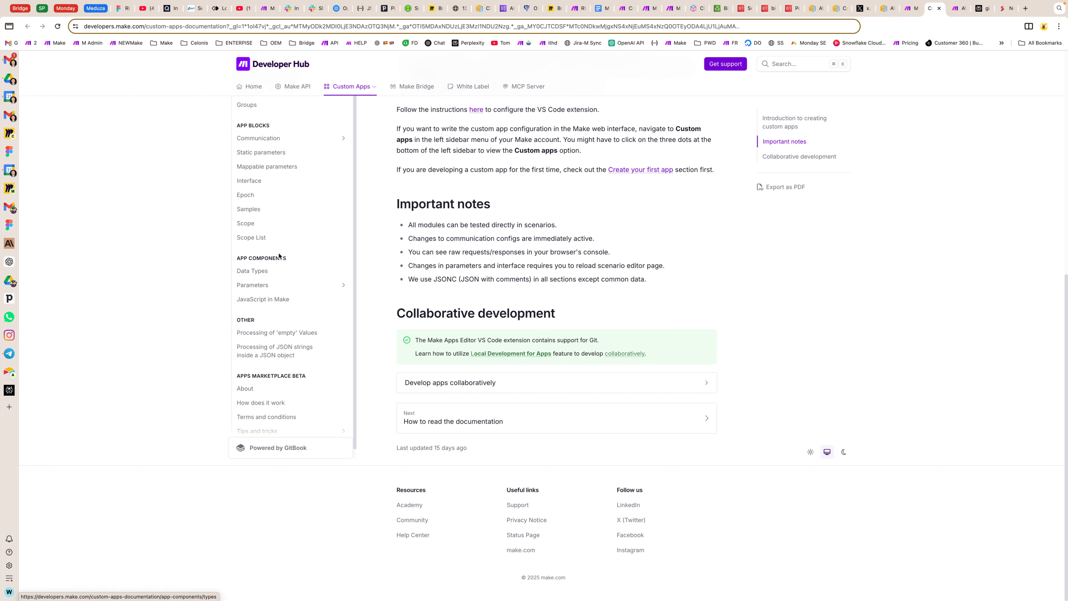
{"action": "scroll", "coordinate": [279, 256], "scroll_direction": "up", "scroll_amount": 2}
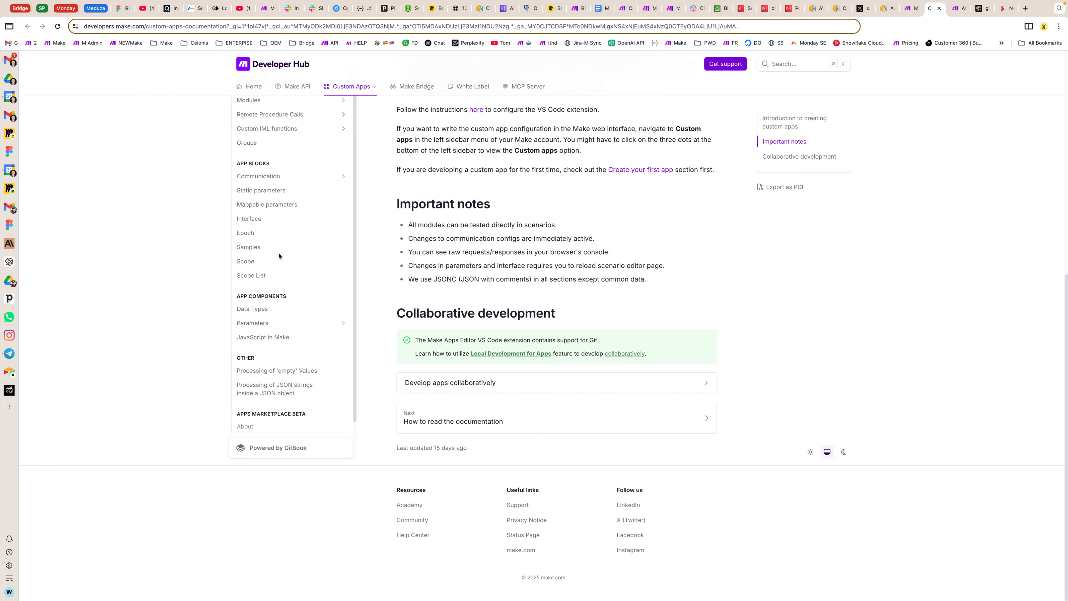
Step: Search the documentation for "aws" and open the aws directive section of Making Requests
{"action": "left_click", "coordinate": [794, 68]}
{"action": "type", "text": "aws"}
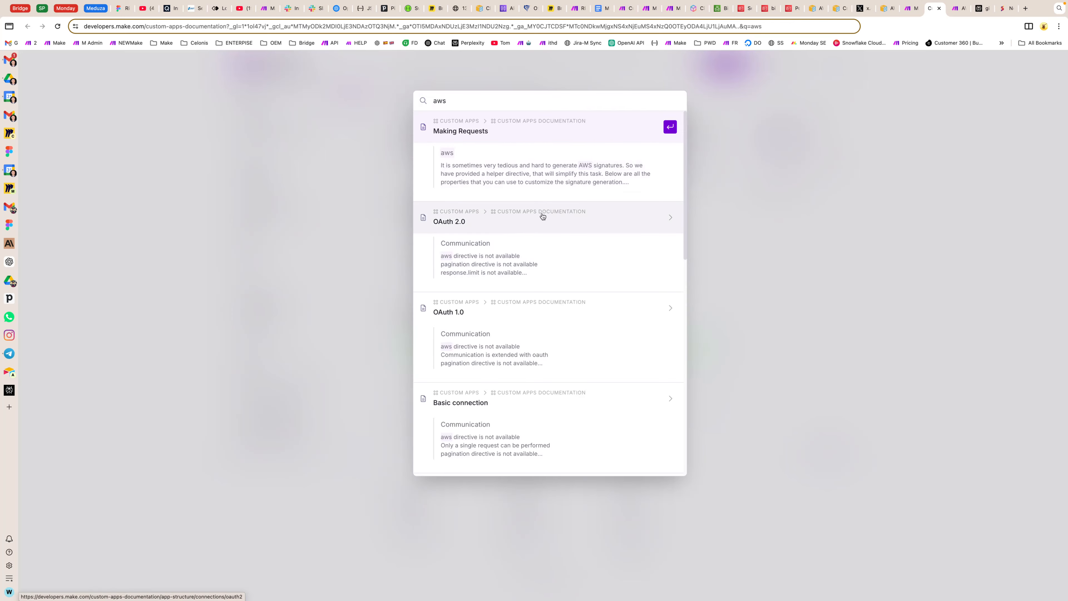
{"action": "left_click", "coordinate": [520, 164]}
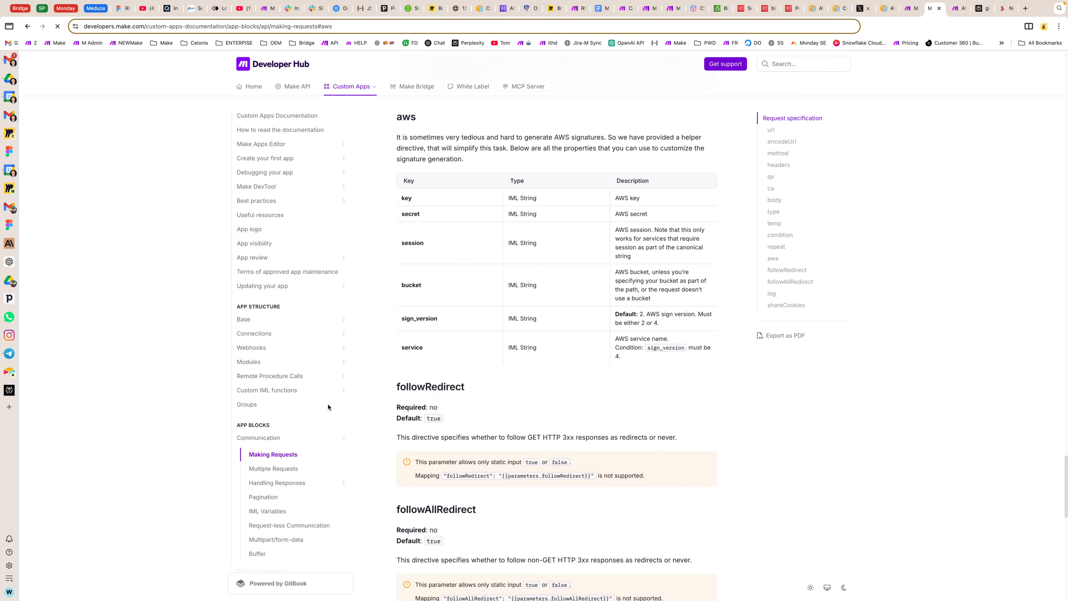